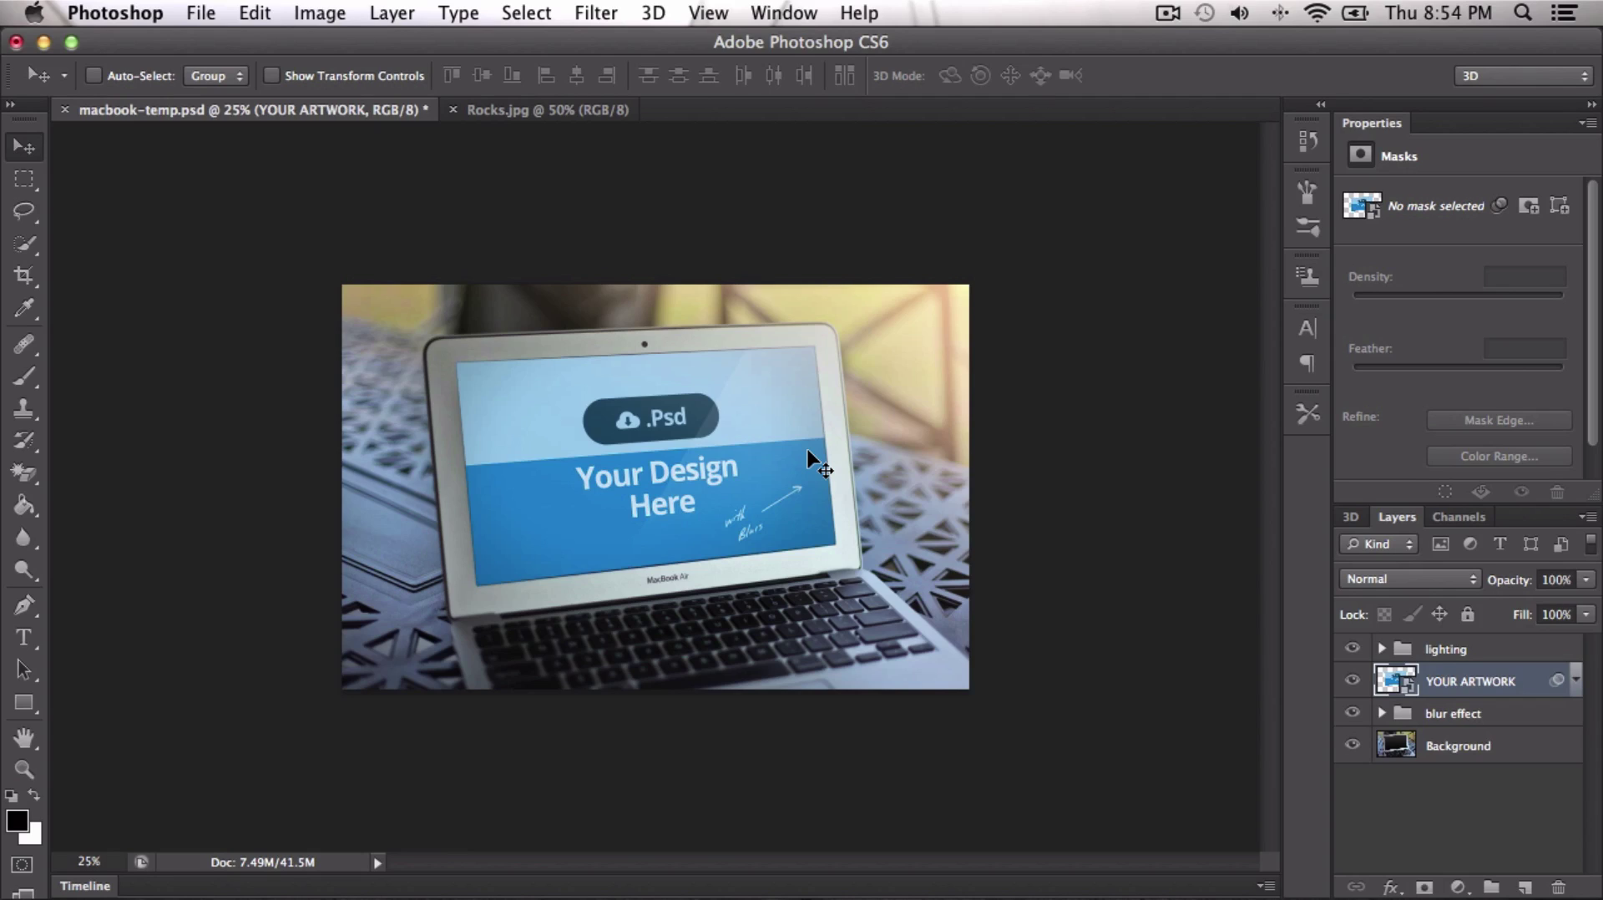
- Select all of Rocks.jpg, copy it, and return to macbook-temp.psd
{"action": "left_click", "coordinate": [524, 110]}
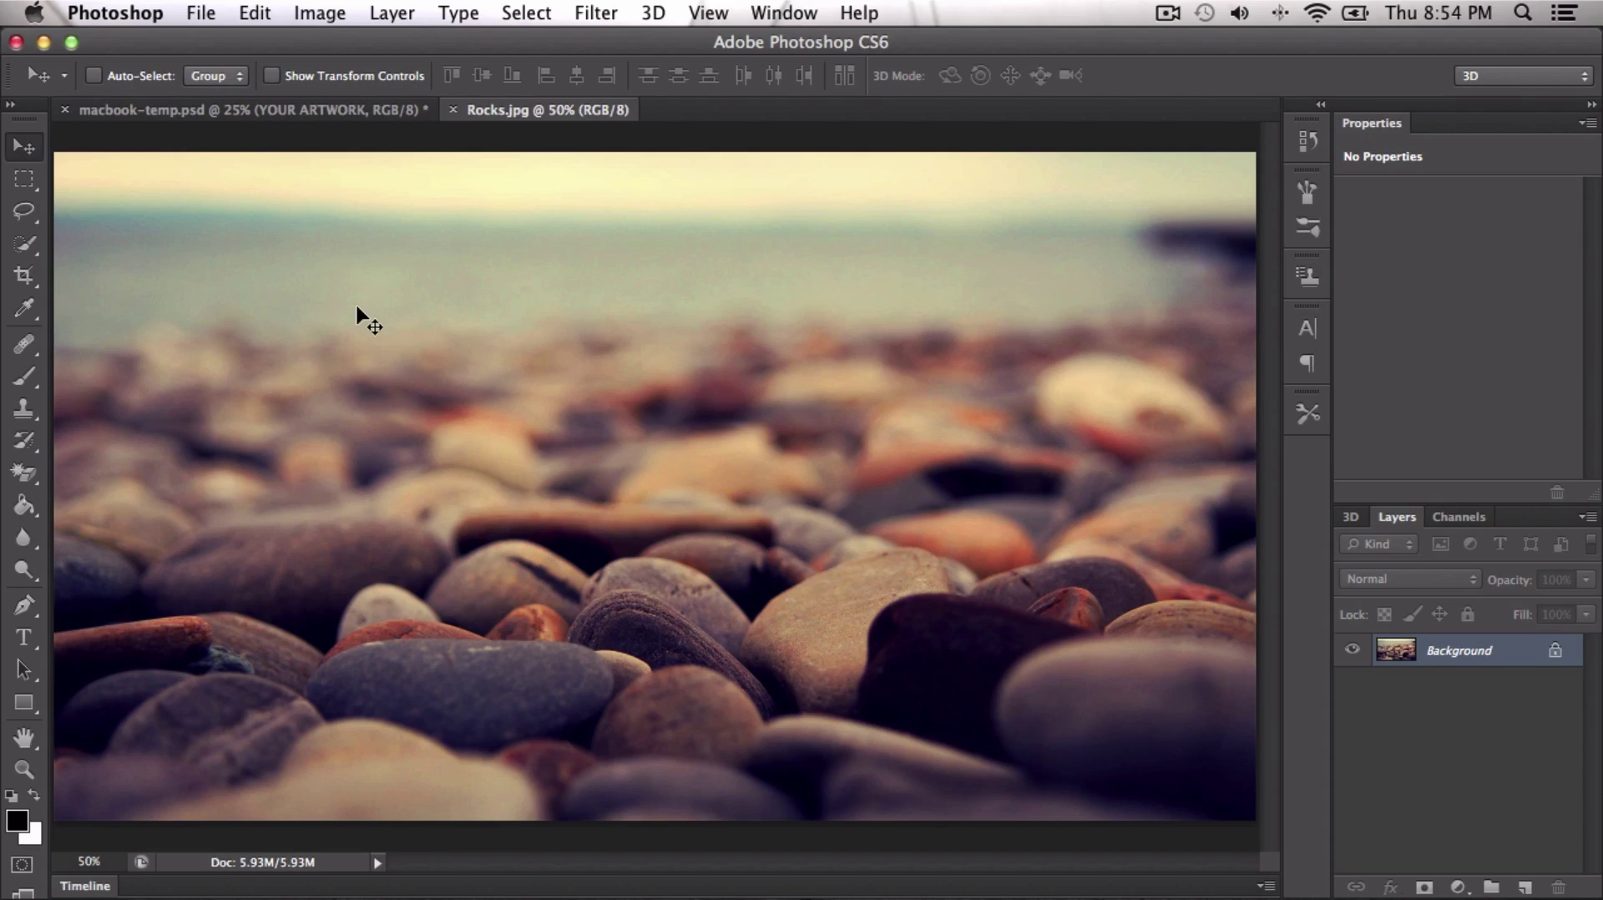
{"action": "key", "text": "super+a"}
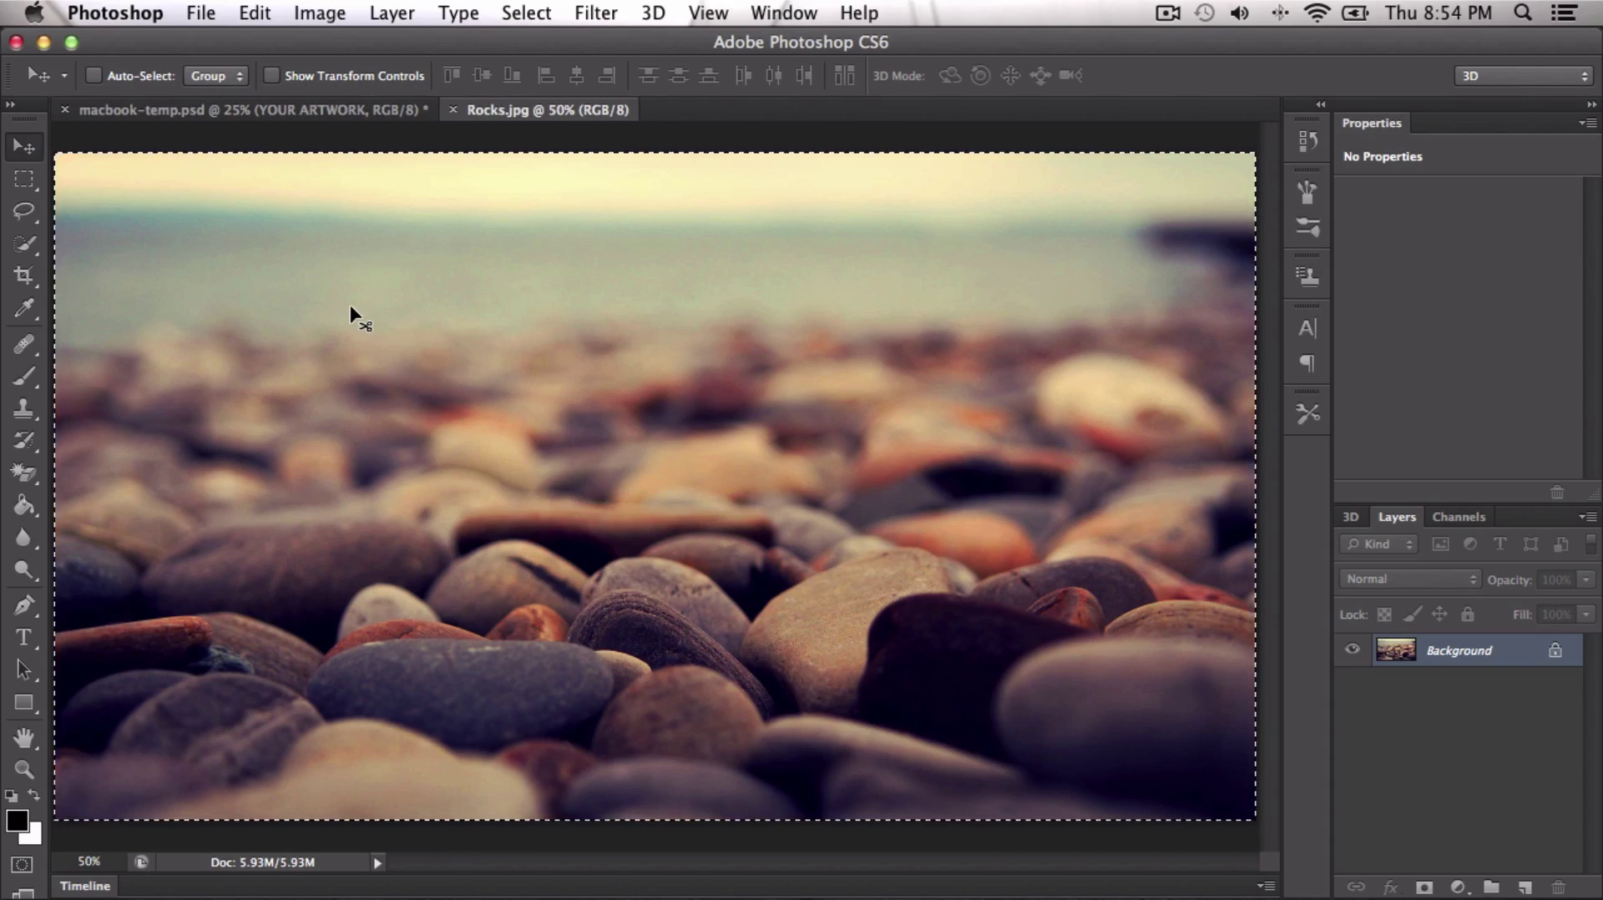
{"action": "left_click", "coordinate": [252, 13]}
{"action": "mouse_move", "coordinate": [201, 14]}
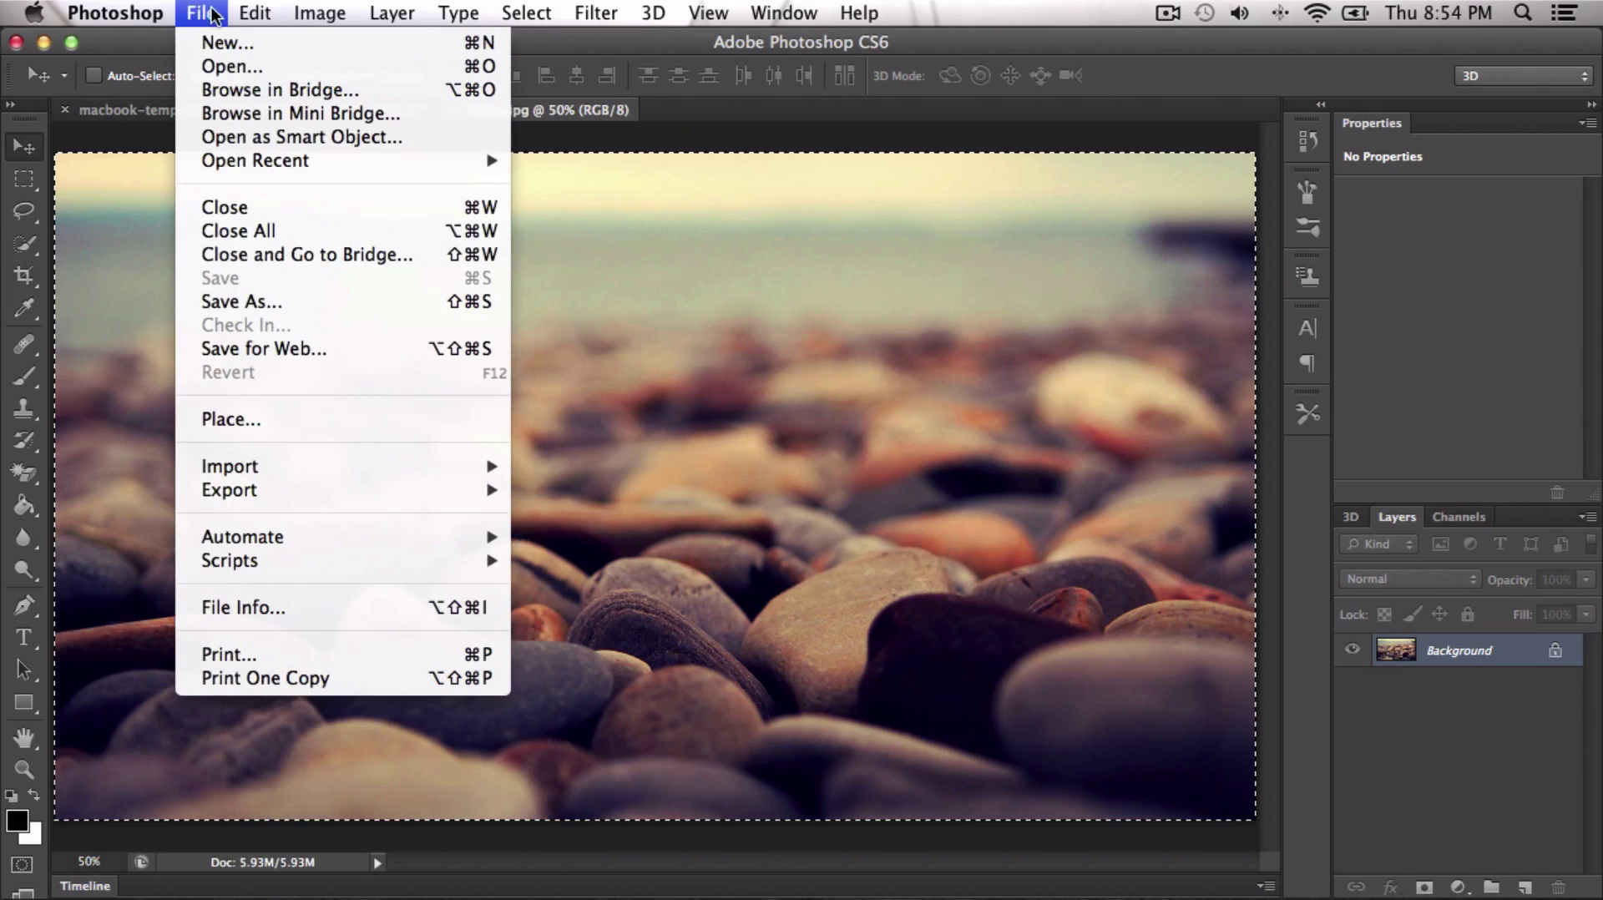
{"action": "mouse_move", "coordinate": [252, 13]}
{"action": "left_click", "coordinate": [654, 346]}
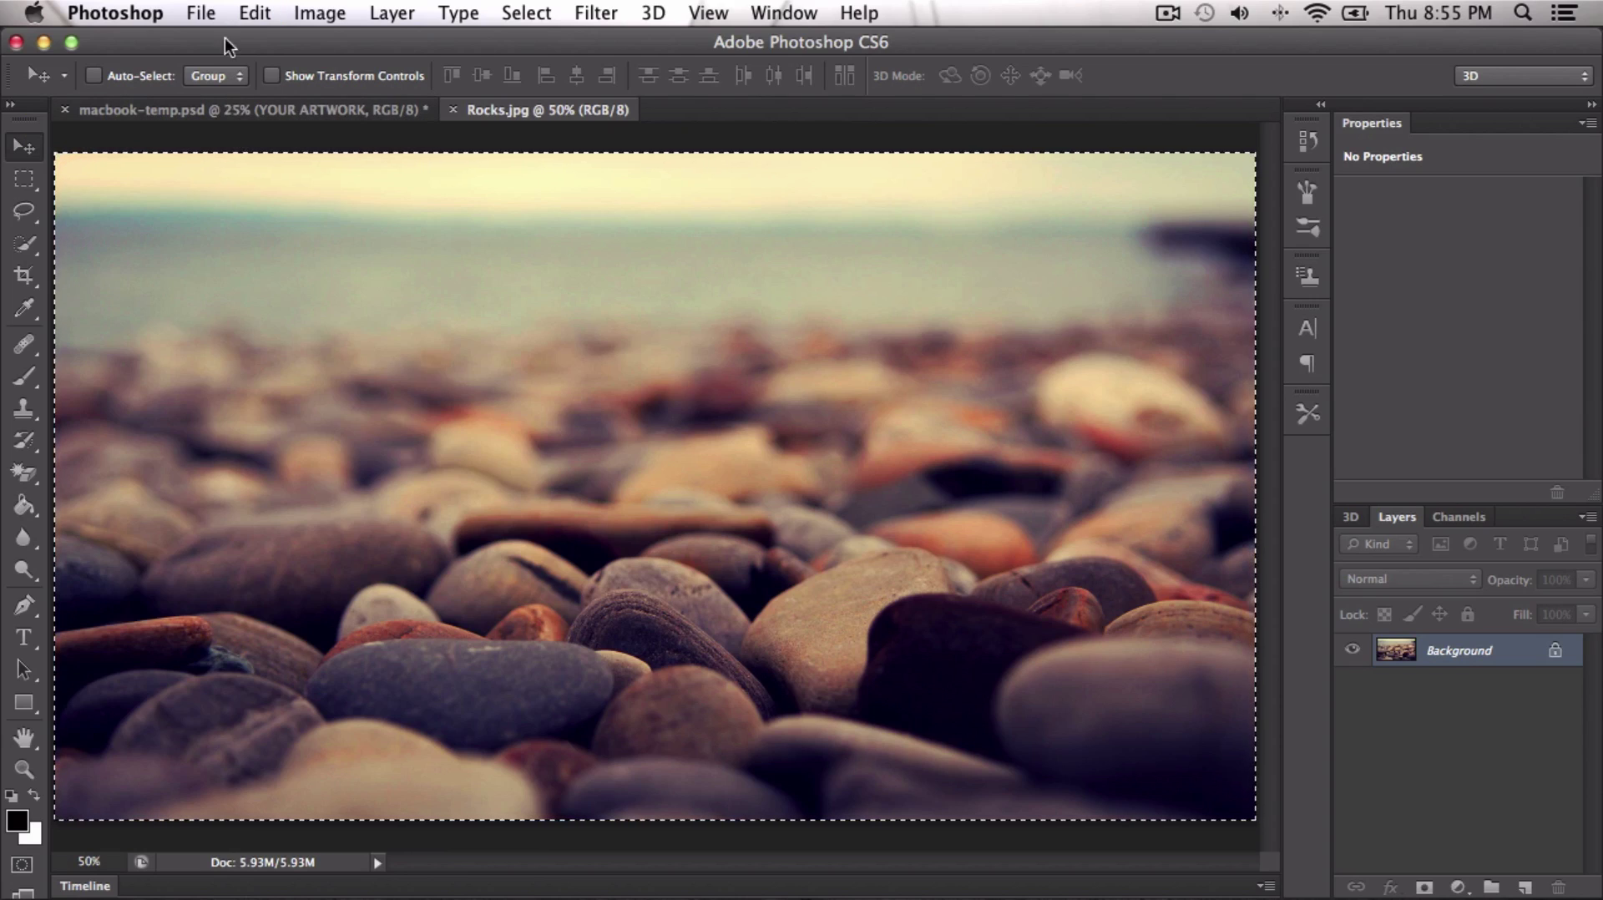
{"action": "left_click", "coordinate": [255, 13]}
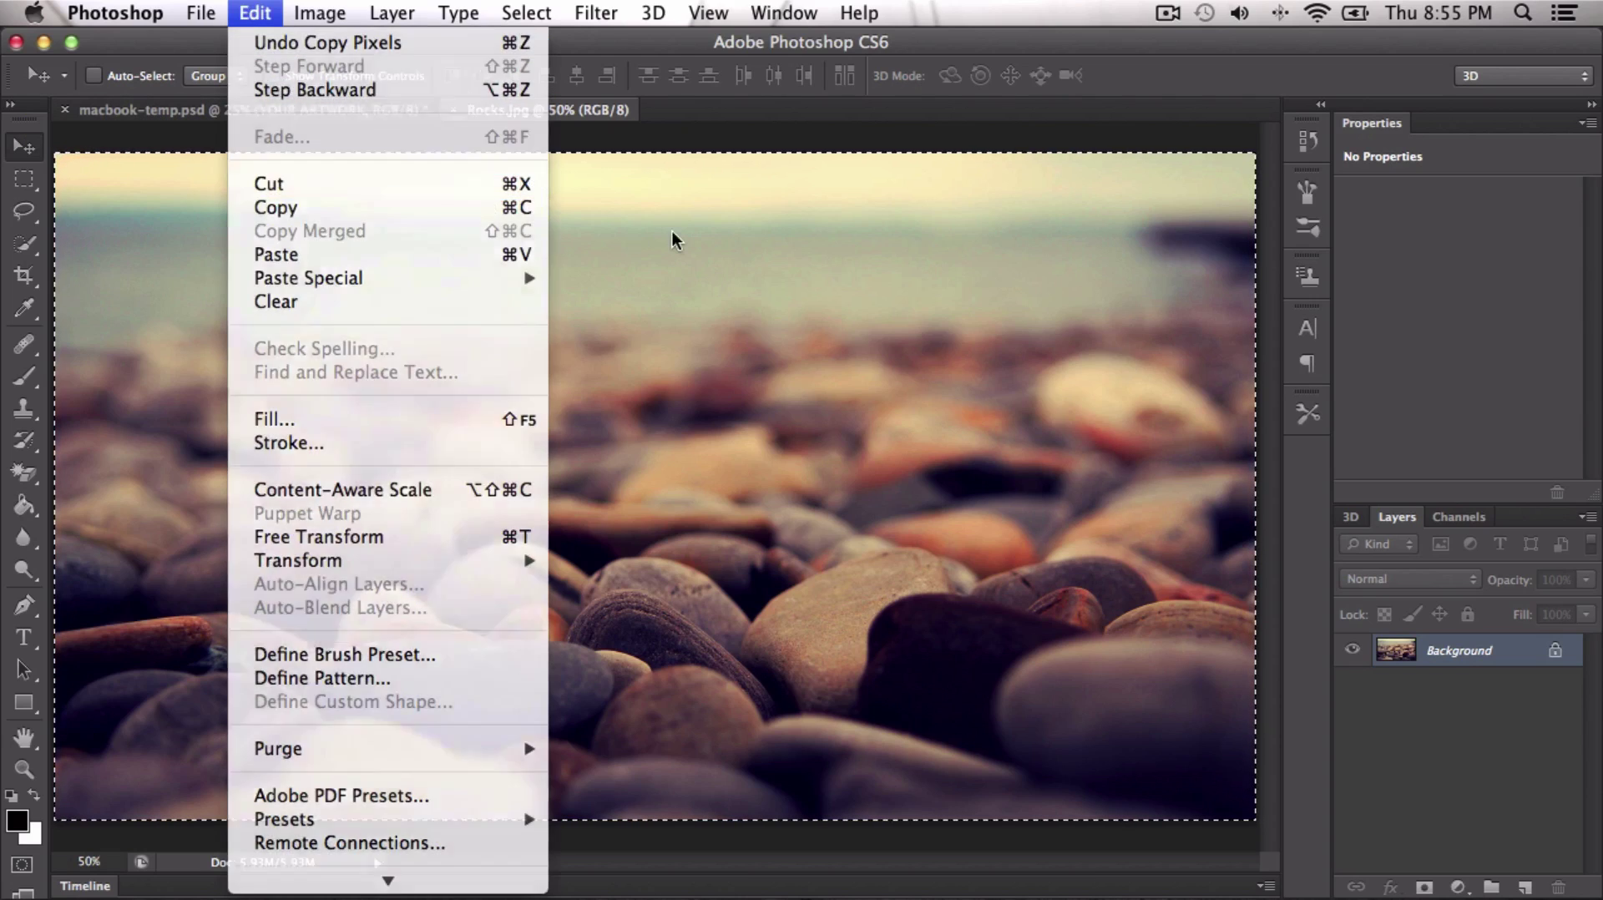
{"action": "left_click", "coordinate": [673, 239]}
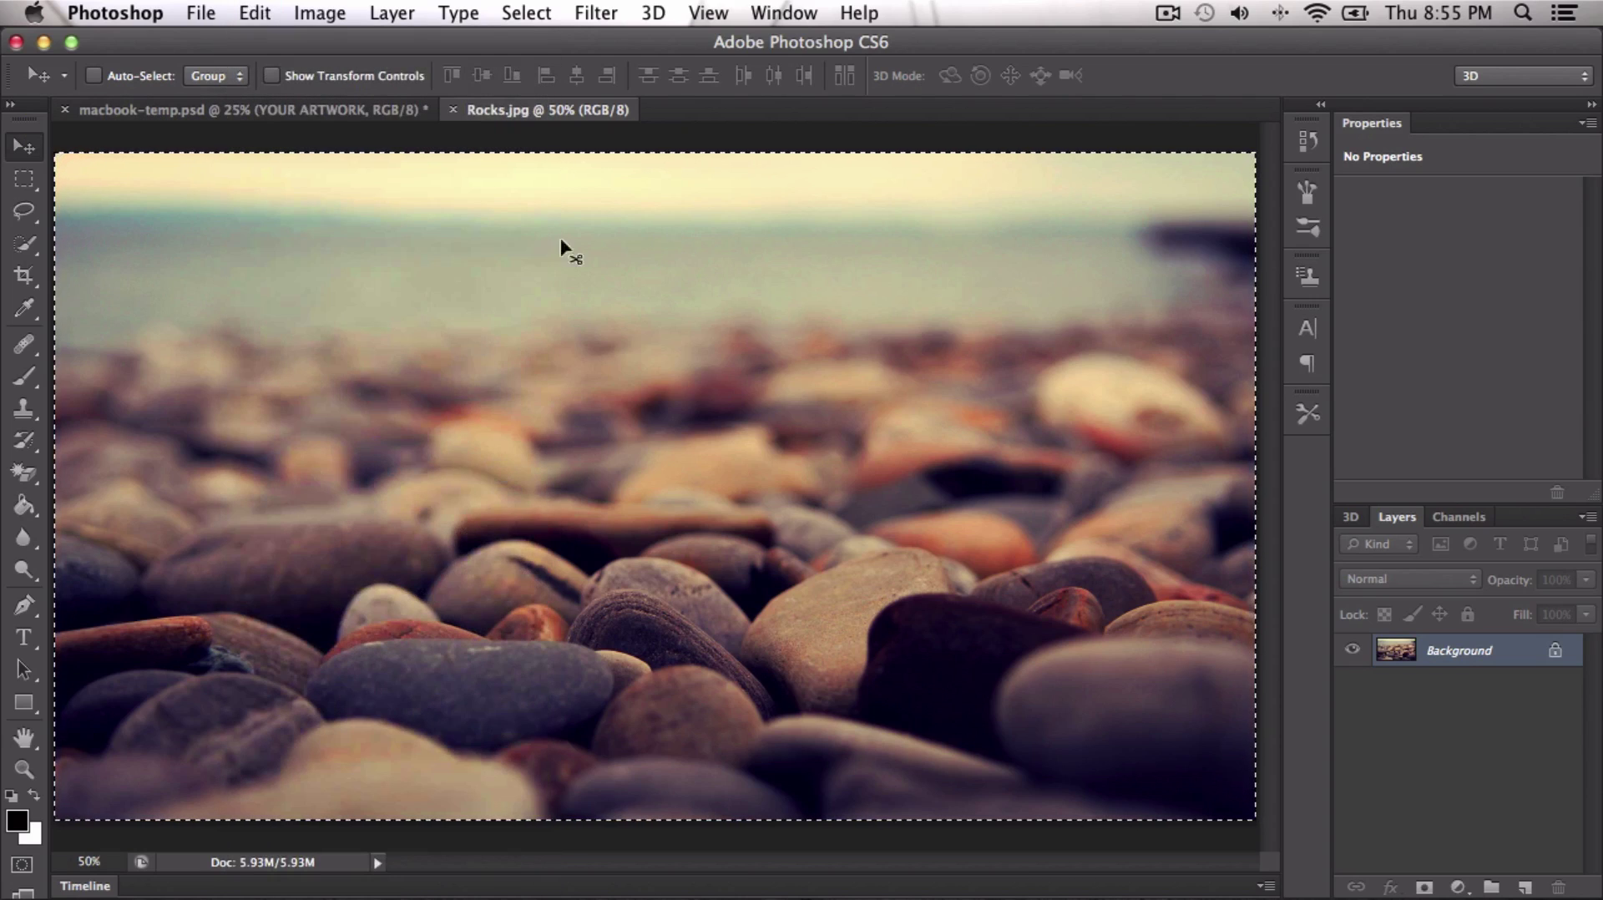
{"action": "left_click", "coordinate": [317, 111]}
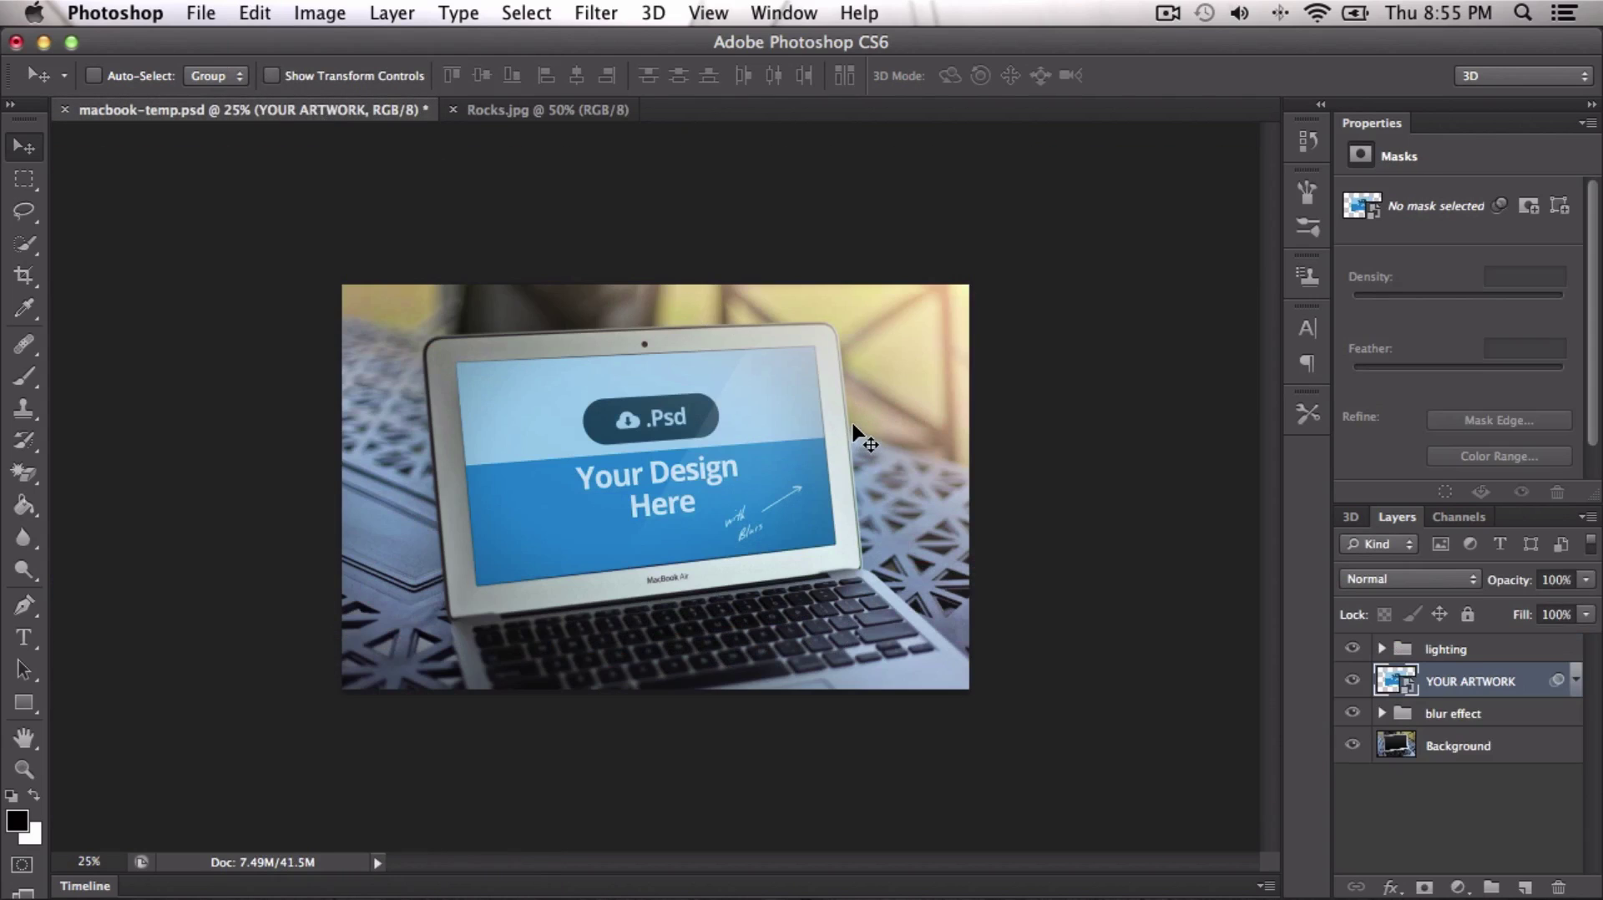
- Paste the rocks photo as Layer 2, scaling and positioning it over the laptop screen
{"action": "key", "text": "ctrl+v"}
{"action": "left_click_drag", "start_coordinate": [870, 423], "coordinate": [869, 458]}
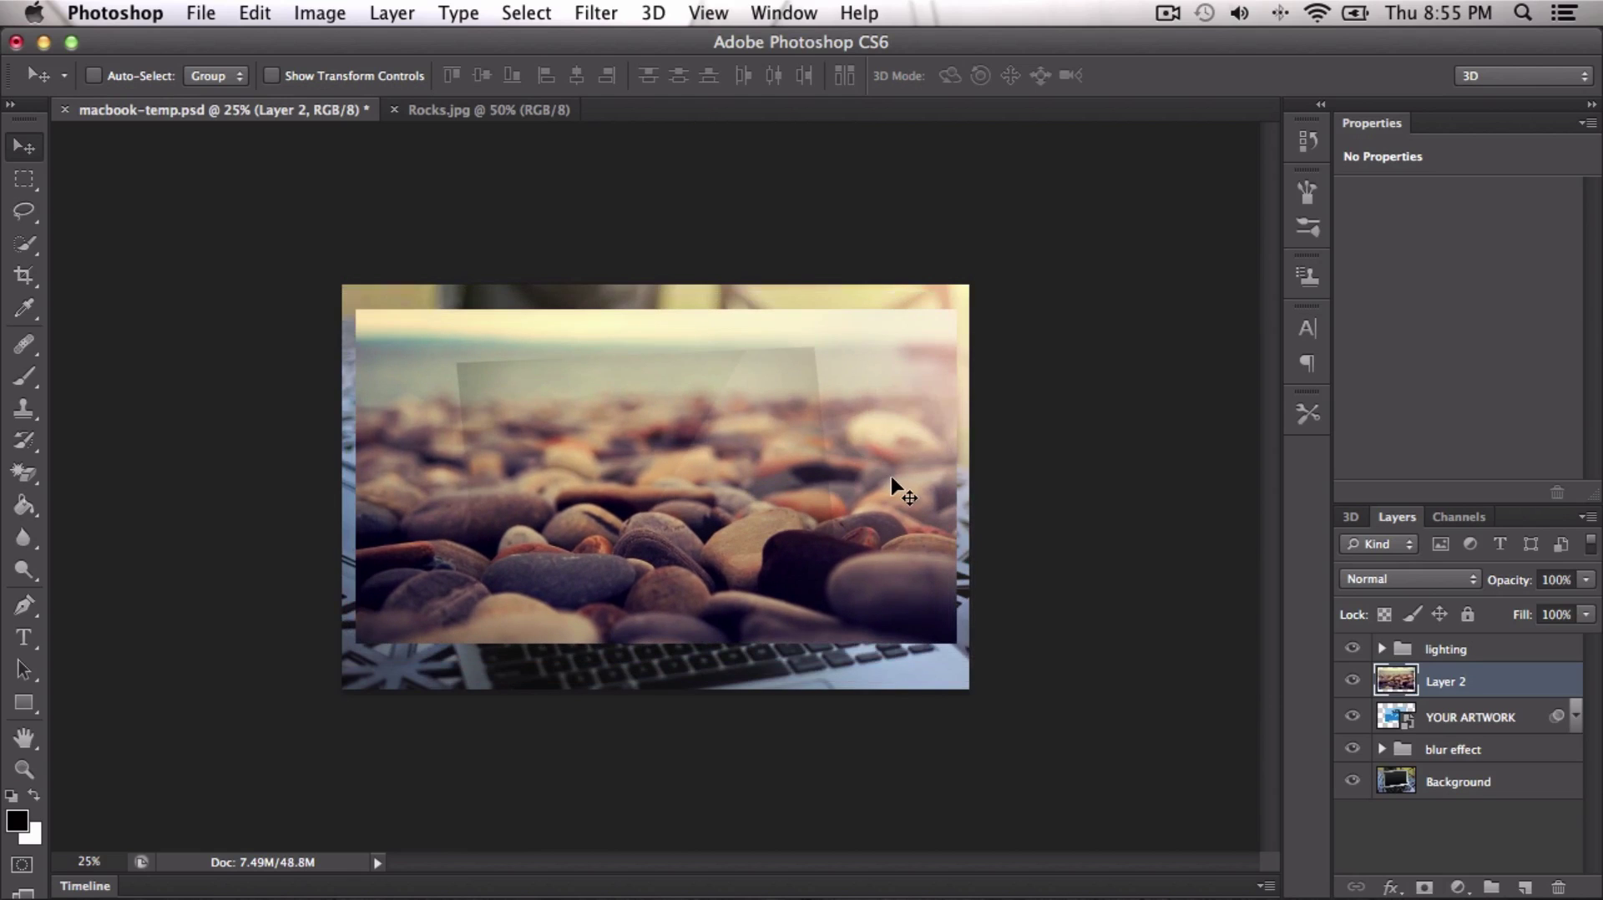
{"action": "key", "text": "ctrl+t"}
{"action": "left_click_drag", "start_coordinate": [962, 645], "coordinate": [787, 549]}
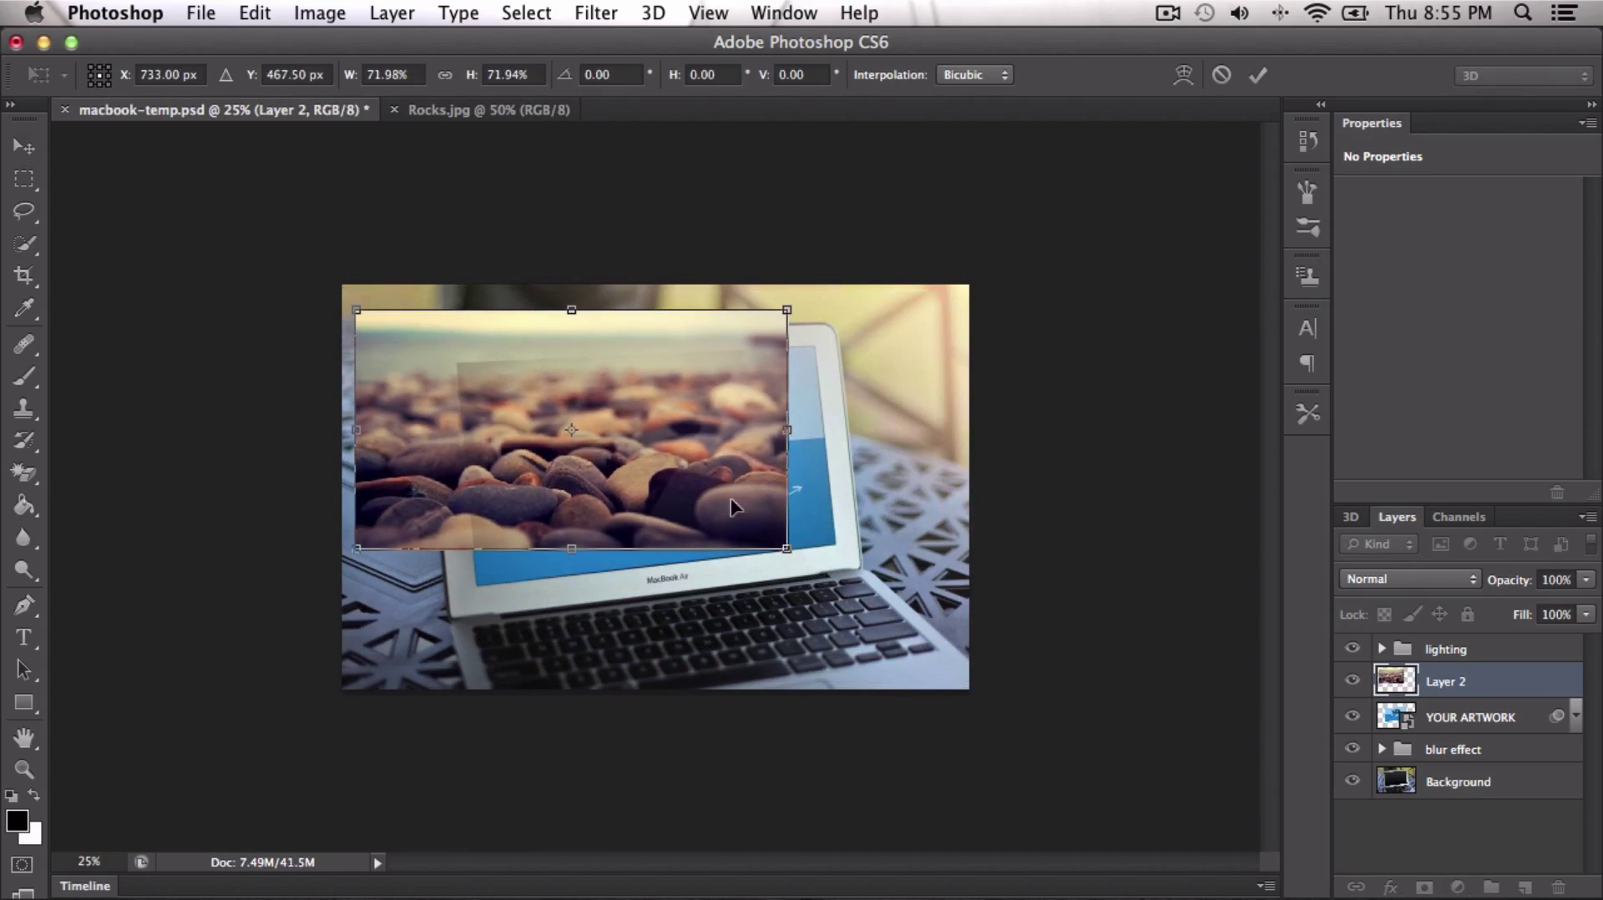
{"action": "left_click_drag", "start_coordinate": [712, 489], "coordinate": [786, 518]}
{"action": "left_click_drag", "start_coordinate": [861, 578], "coordinate": [887, 591]}
{"action": "key", "text": "Return"}
{"action": "mouse_move", "coordinate": [766, 499]}
{"action": "left_mouse_down"}
{"action": "mouse_move", "coordinate": [773, 515]}
{"action": "mouse_move", "coordinate": [795, 498]}
{"action": "mouse_move", "coordinate": [765, 488]}
{"action": "mouse_move", "coordinate": [759, 528]}
{"action": "mouse_move", "coordinate": [762, 470]}
{"action": "mouse_move", "coordinate": [764, 571]}
{"action": "mouse_move", "coordinate": [780, 502]}
{"action": "left_mouse_up"}
- Zoom between 50% and 33.33%, then view actual pixels and fit the image on screen
{"action": "key", "text": "super+equal"}
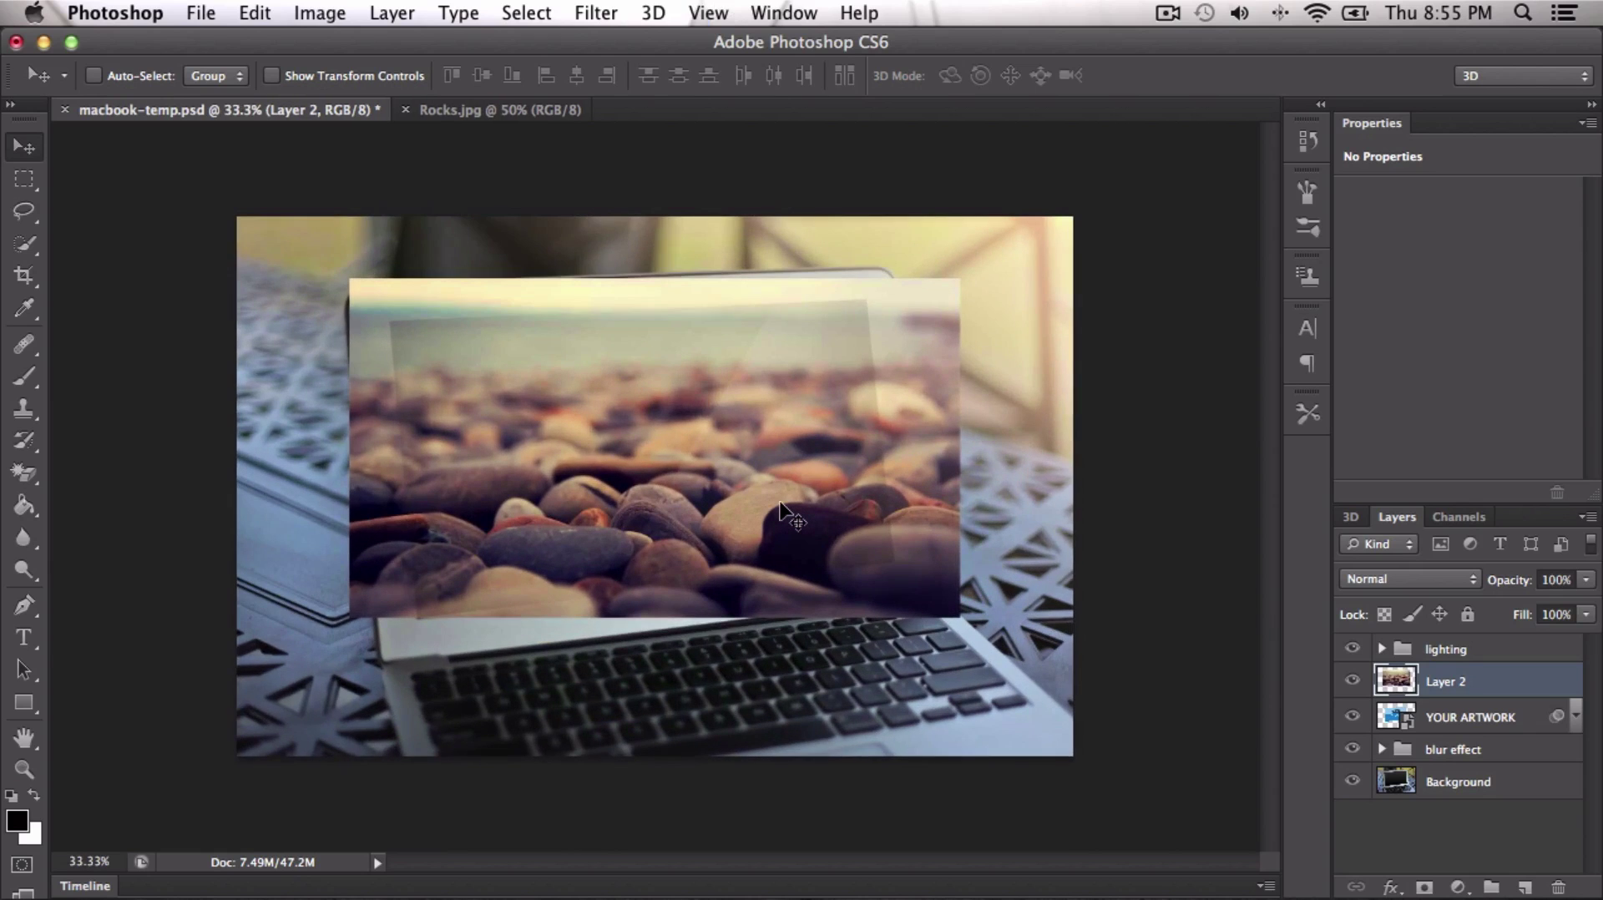
{"action": "key", "text": "super+equal"}
{"action": "key", "text": "super+minus"}
{"action": "left_click", "coordinate": [709, 12]}
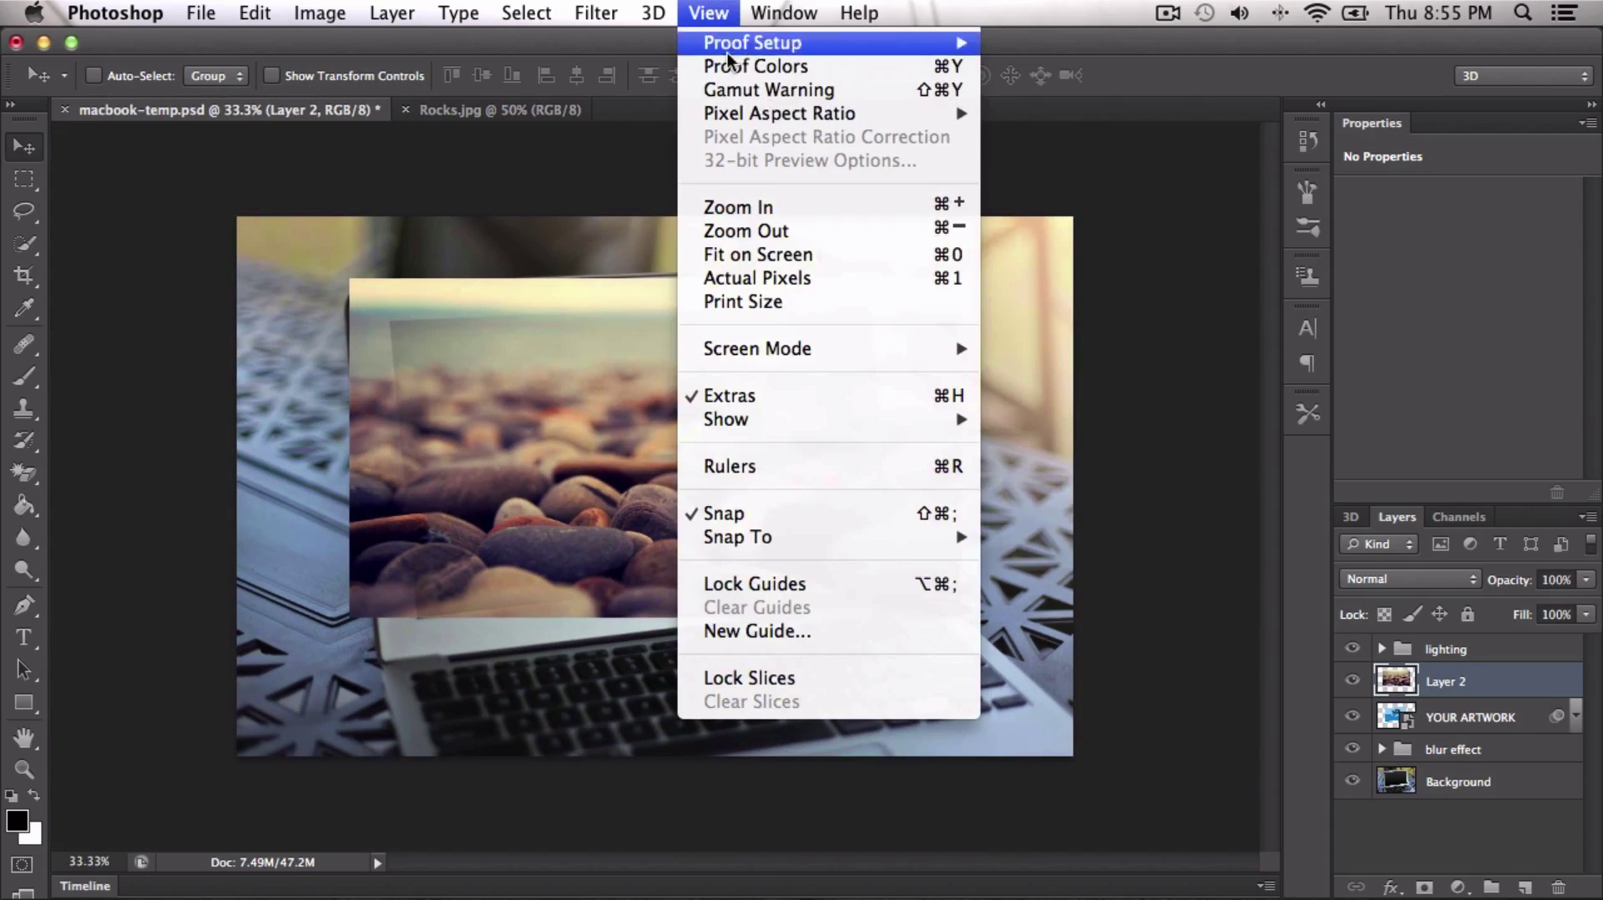
{"action": "left_click", "coordinate": [820, 277]}
{"action": "left_click", "coordinate": [723, 10]}
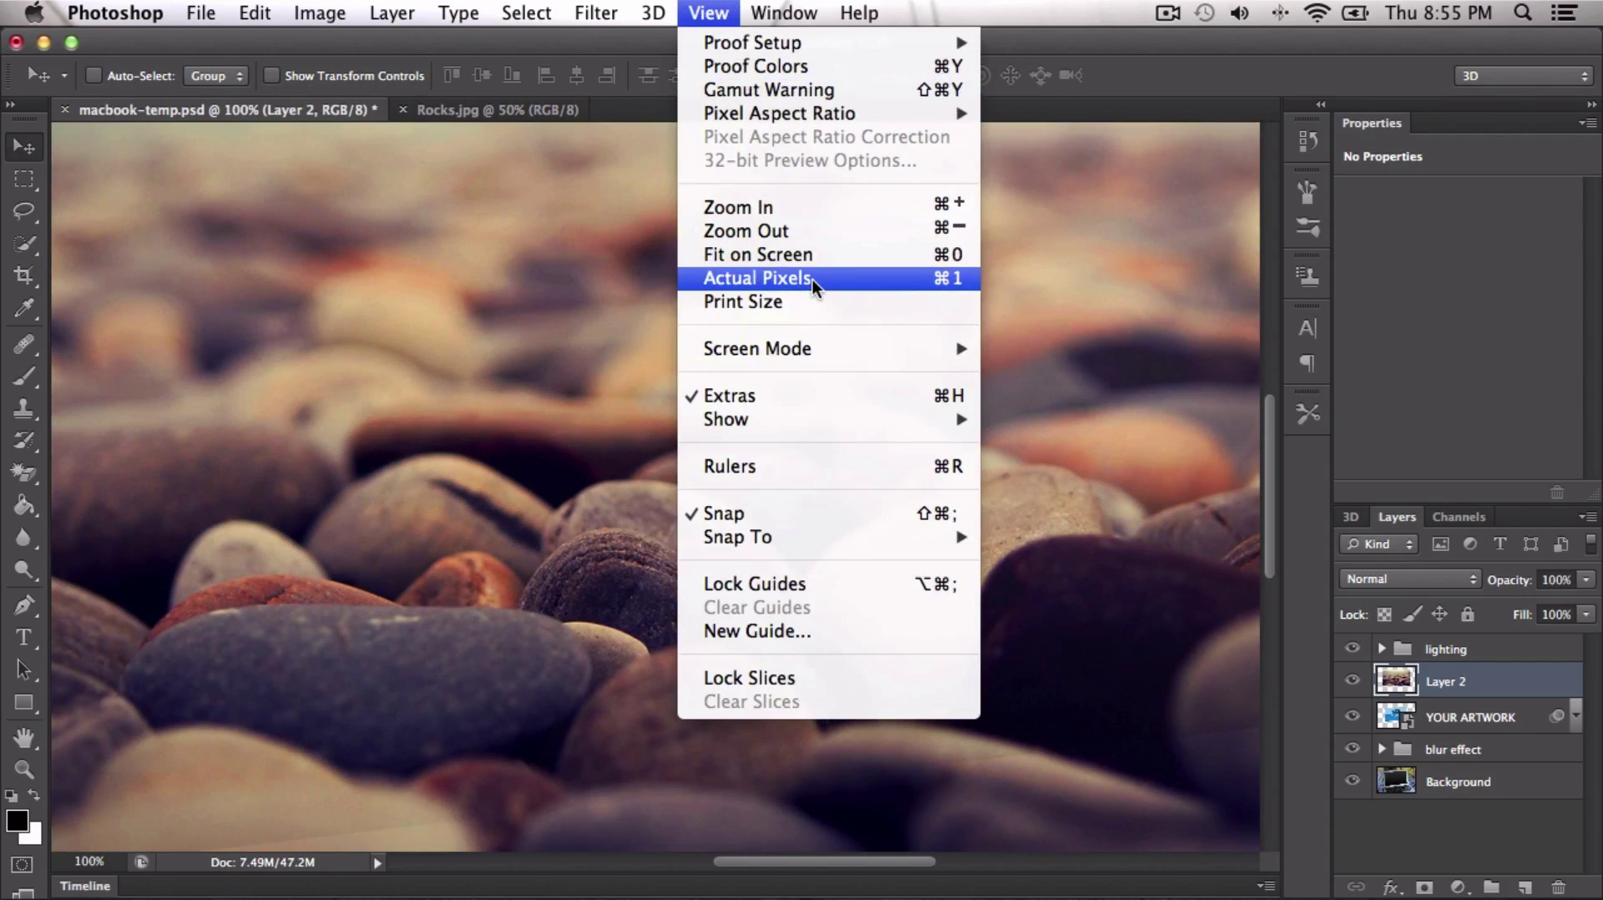
{"action": "left_click", "coordinate": [805, 255]}
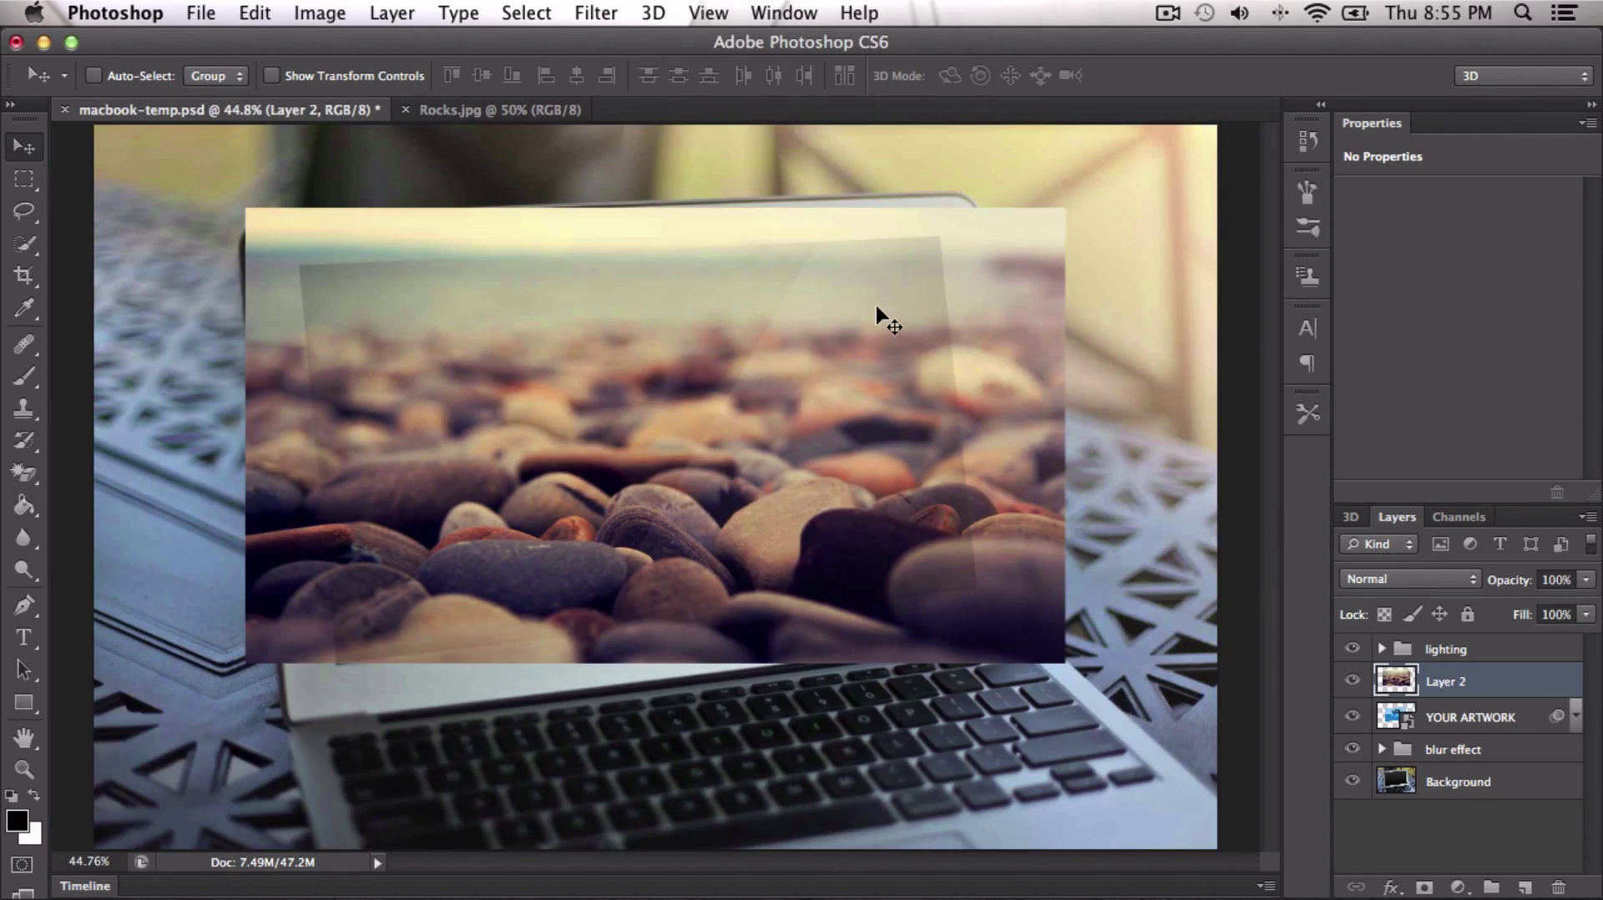
- Move Layer 2 below the YOUR ARTWORK layer in the Layers panel
{"action": "key", "text": "super+minus"}
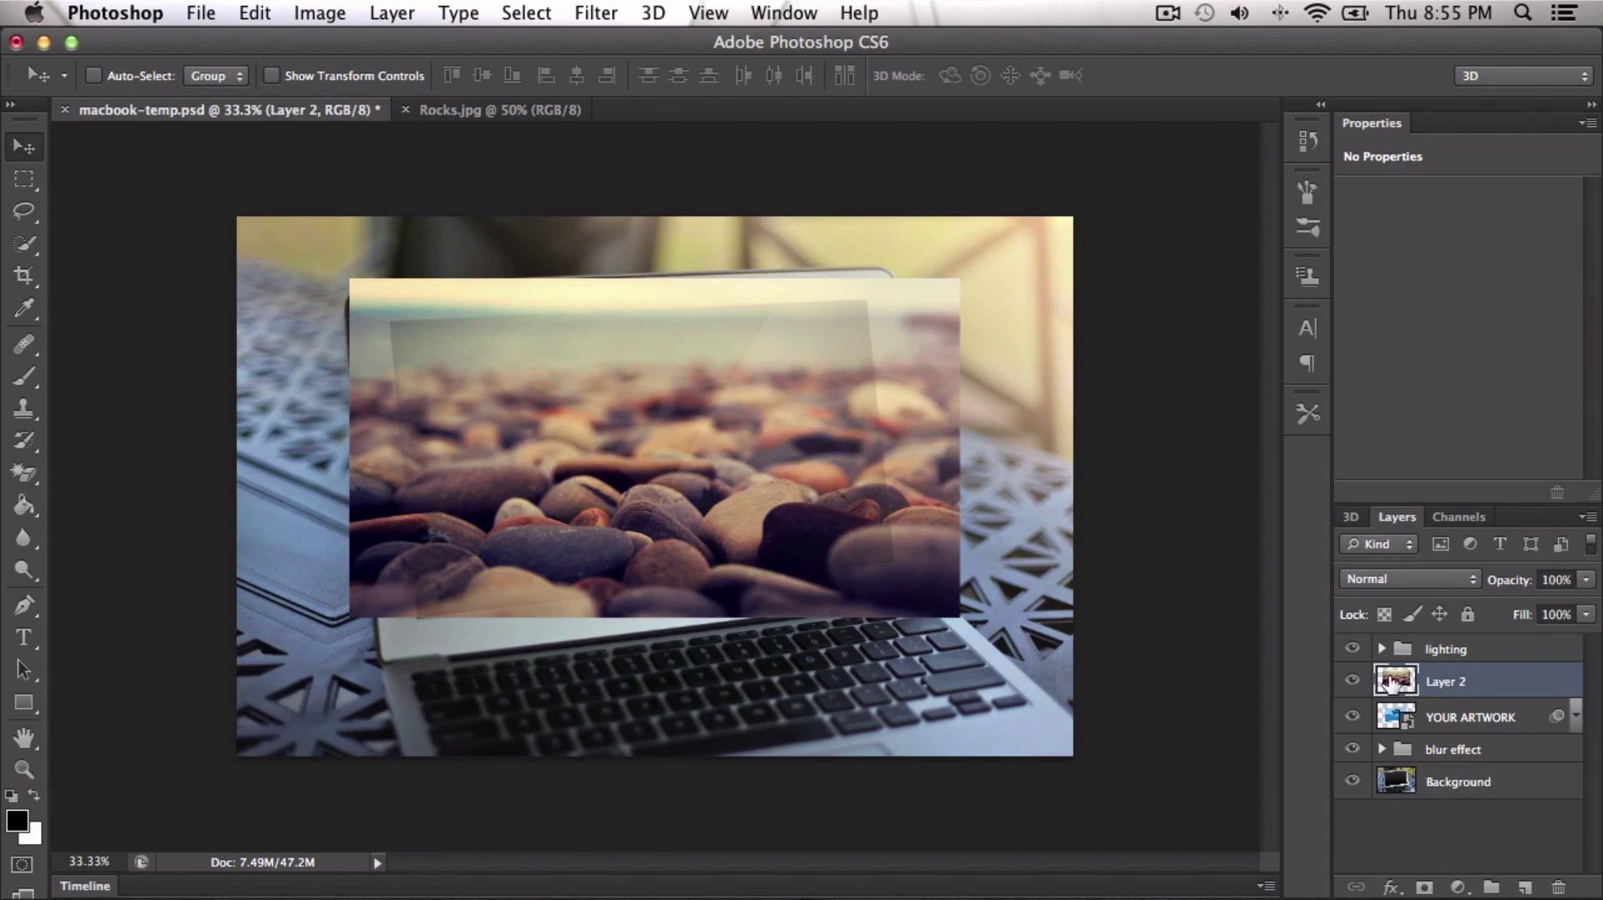
{"action": "left_click_drag", "start_coordinate": [1471, 687], "coordinate": [1469, 727]}
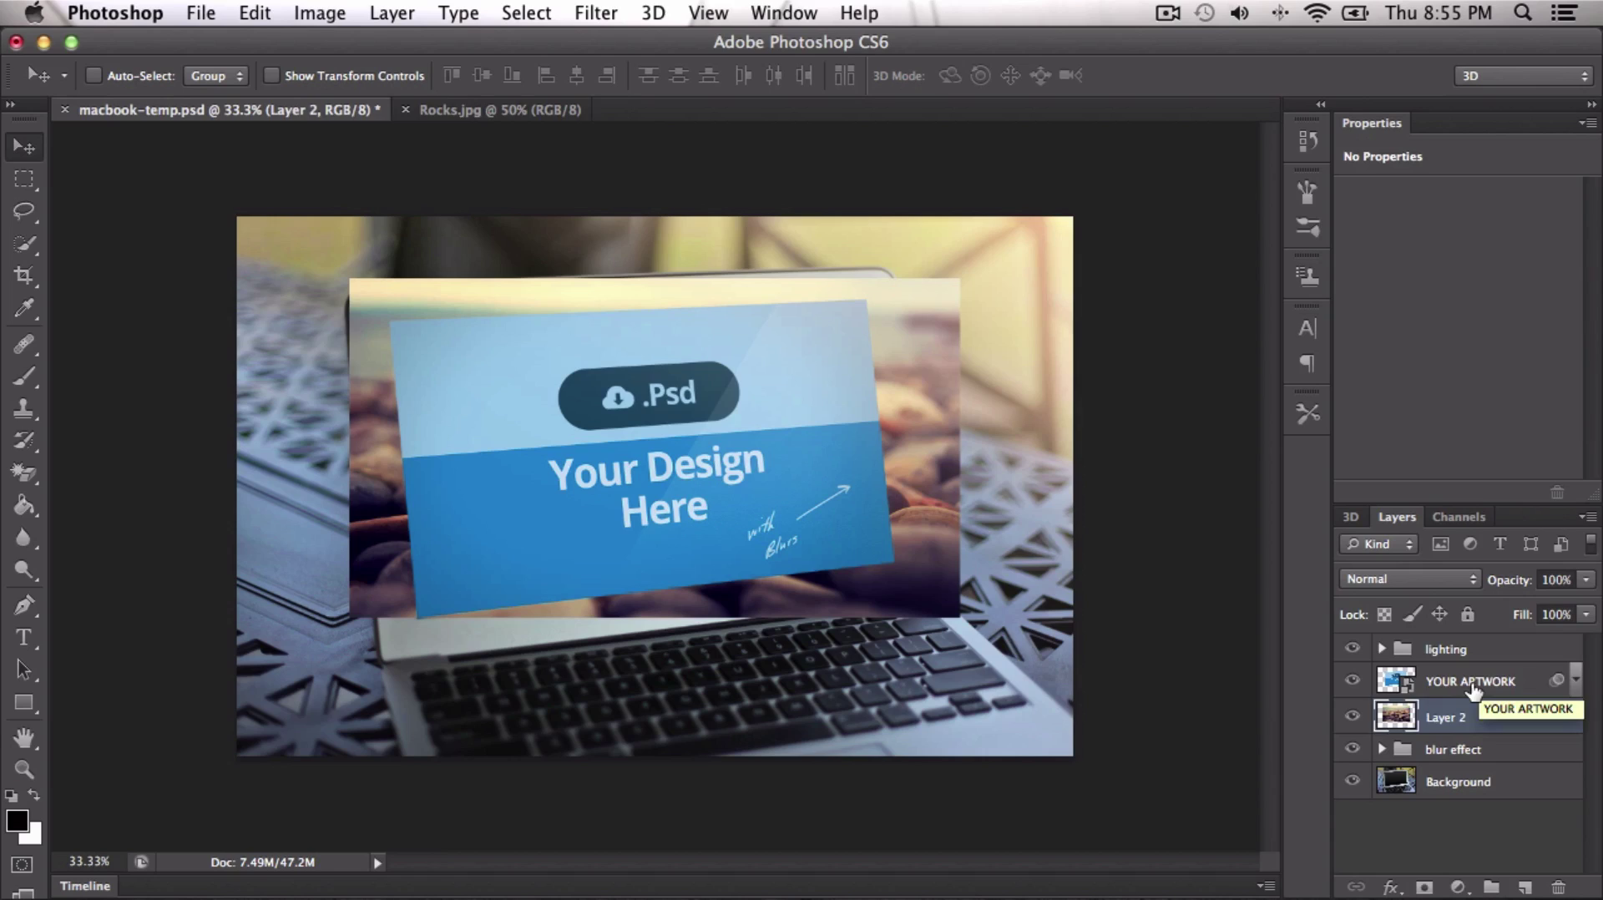
{"action": "left_click", "coordinate": [1472, 687]}
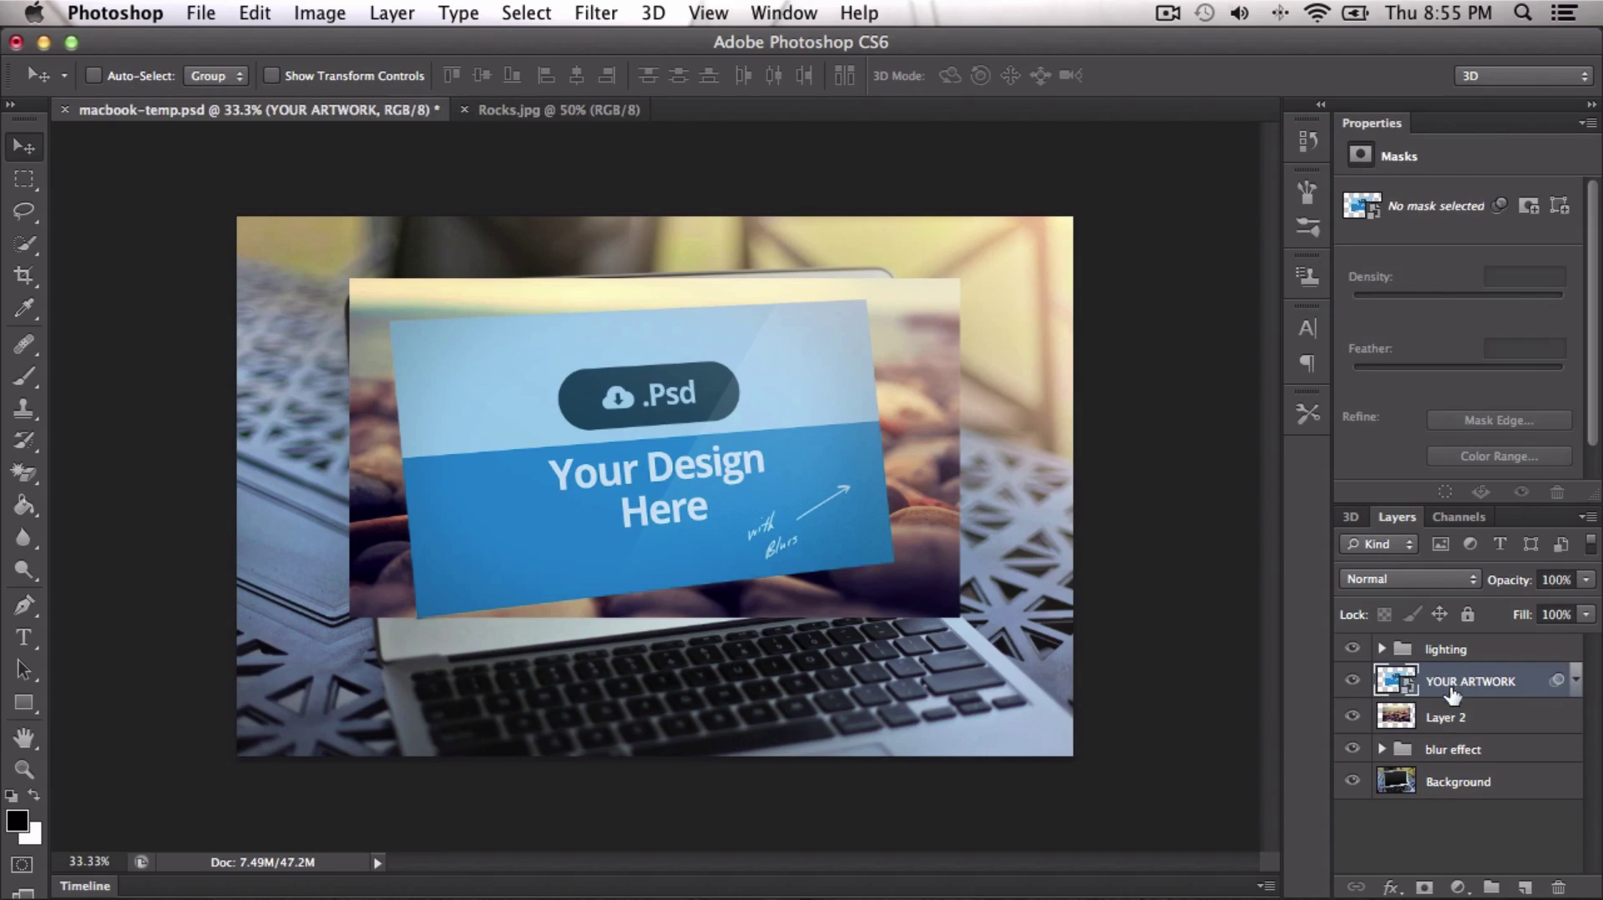
{"action": "left_click", "coordinate": [1448, 720]}
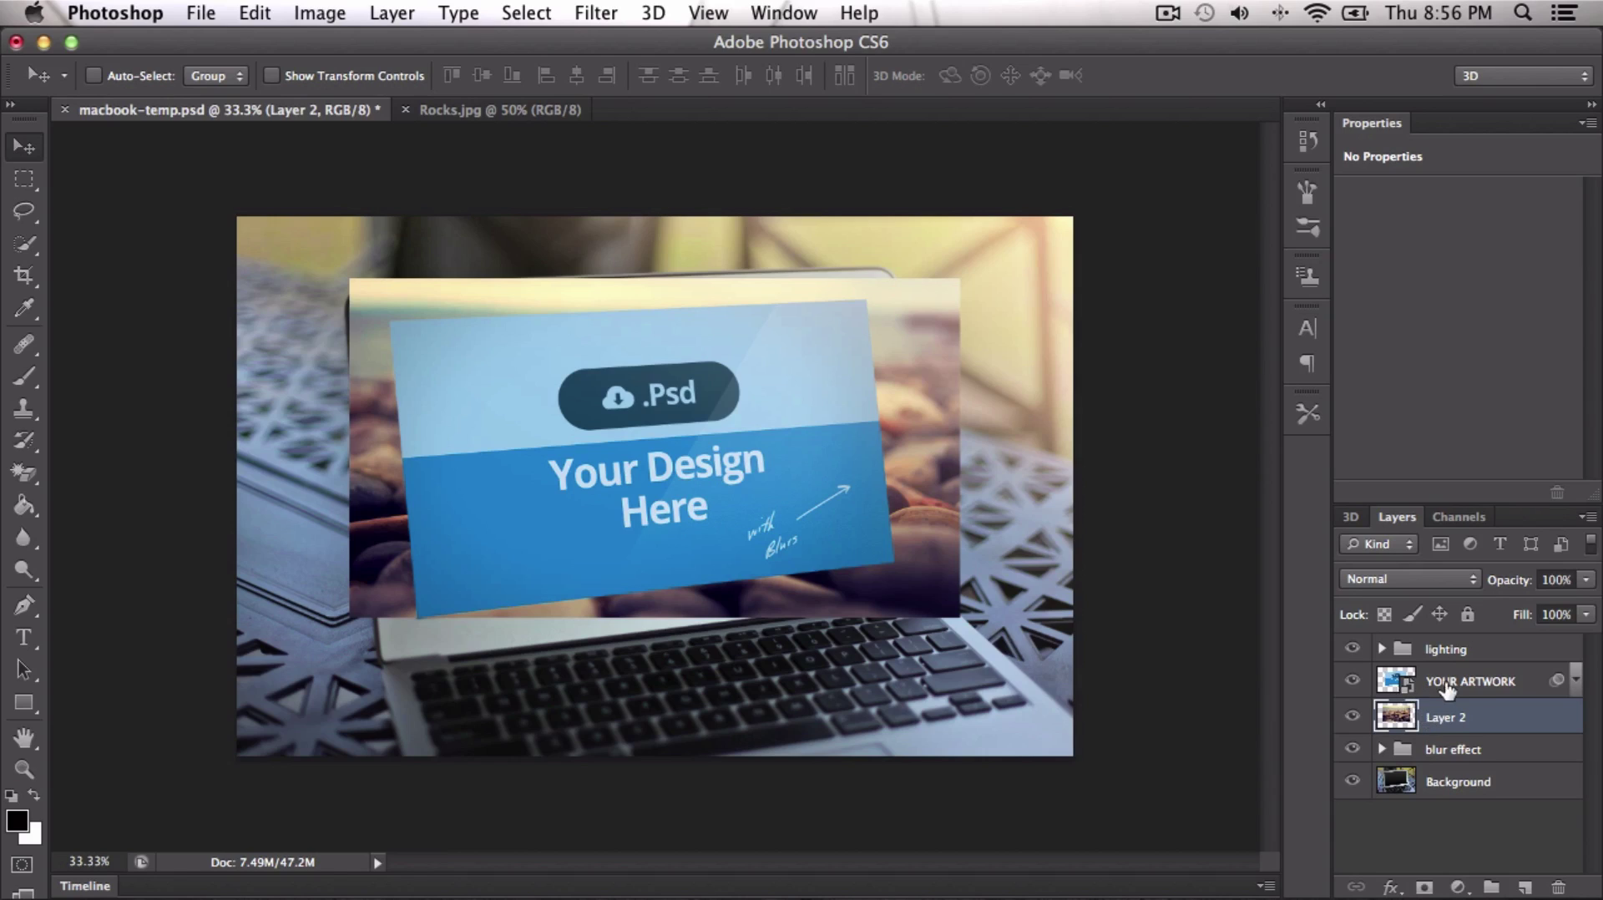
{"action": "left_click", "coordinate": [1446, 689], "text": "shift"}
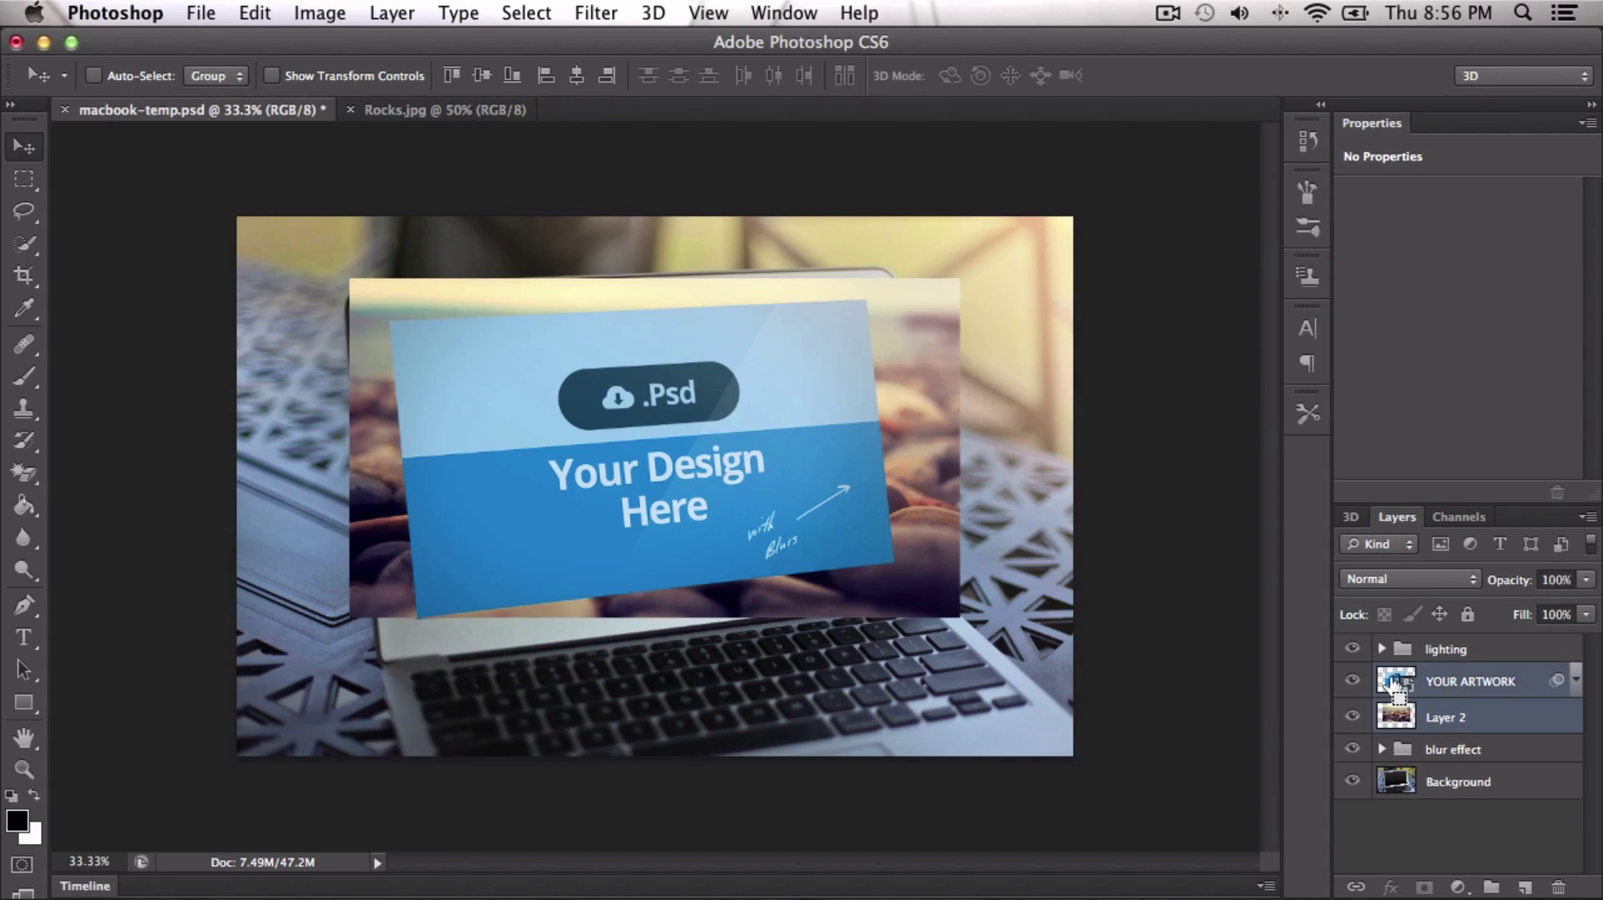
{"action": "left_click", "coordinate": [1426, 720]}
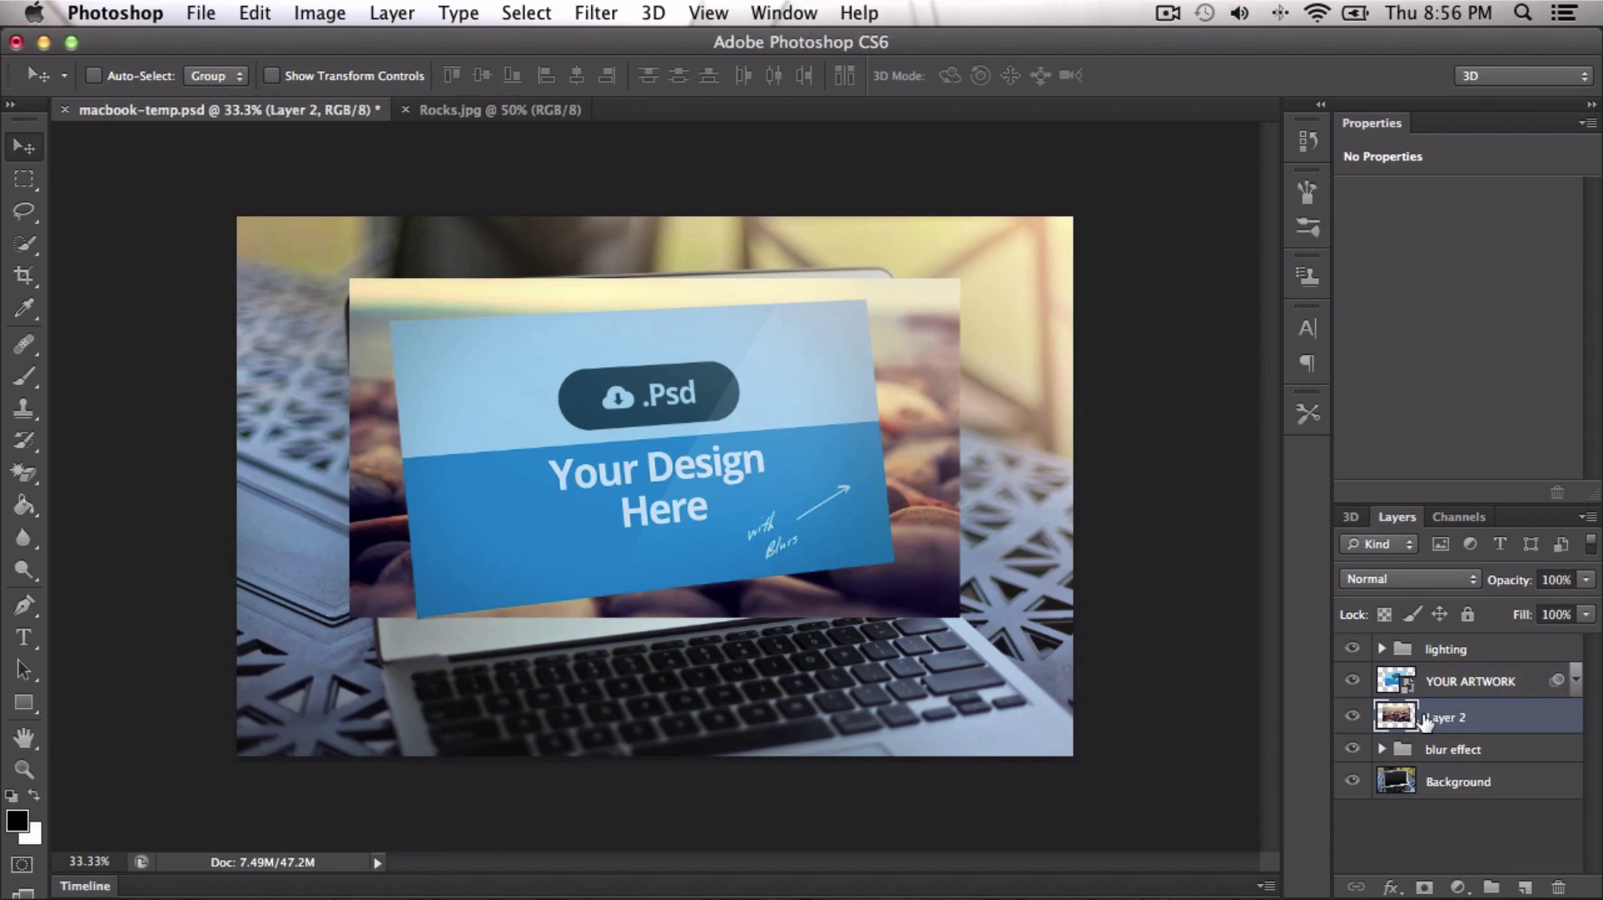
- Load the YOUR ARTWORK layer's outline as a selection
{"action": "left_click_drag", "start_coordinate": [1421, 719], "coordinate": [1398, 694]}
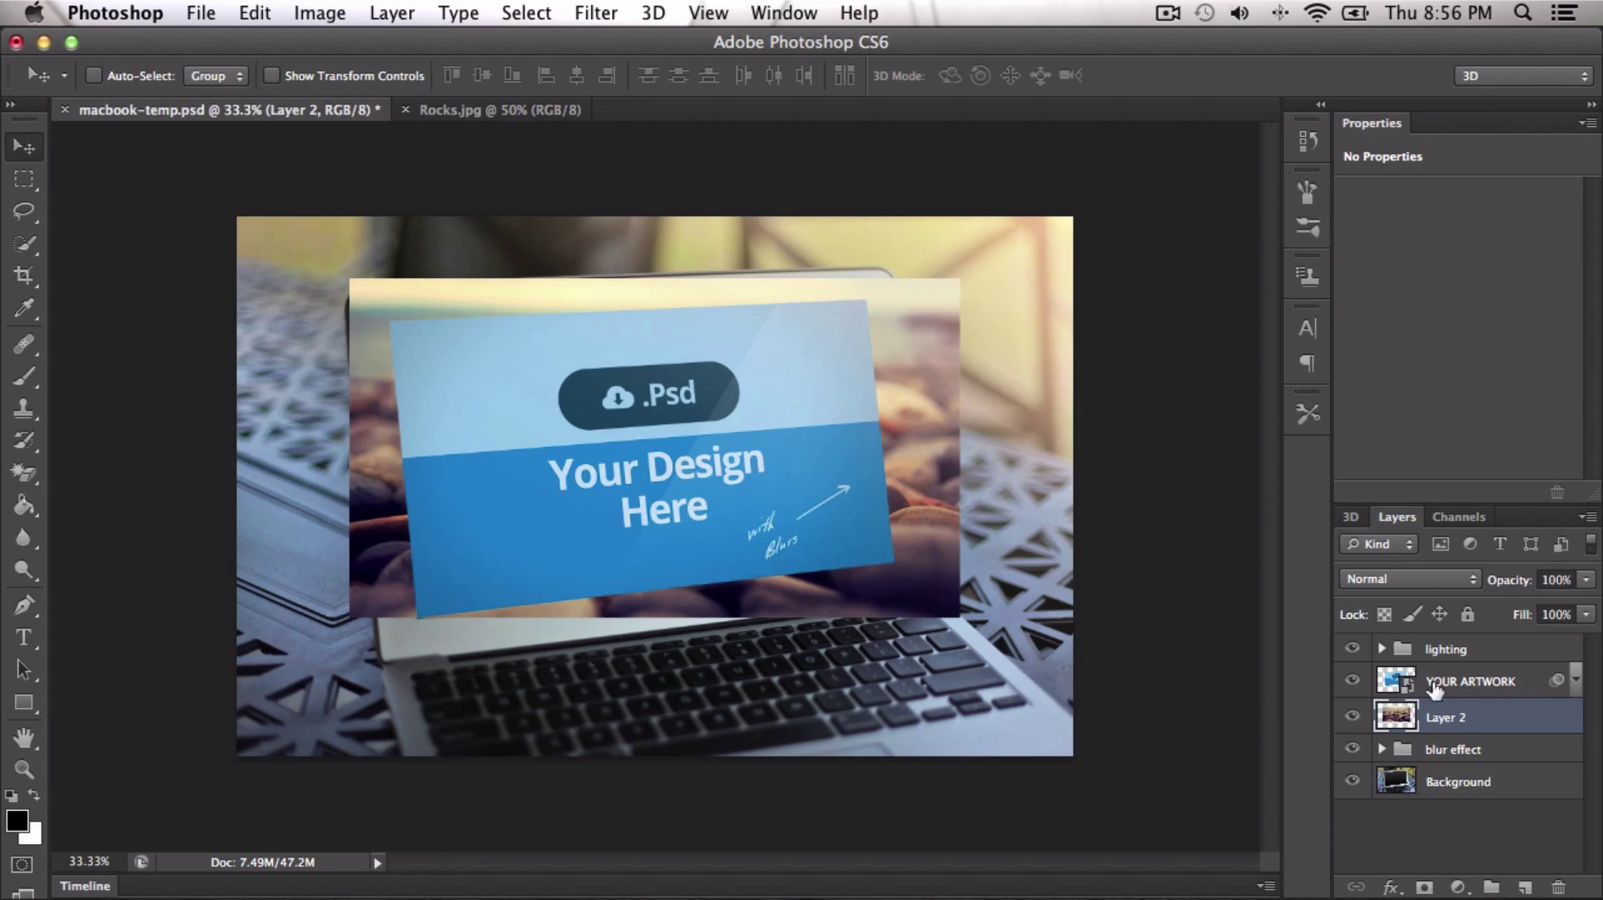
{"action": "left_click", "coordinate": [1489, 685]}
{"action": "left_click", "coordinate": [1483, 717]}
{"action": "left_click_drag", "start_coordinate": [1408, 723], "coordinate": [1396, 678]}
{"action": "left_click", "coordinate": [1399, 683], "text": "super"}
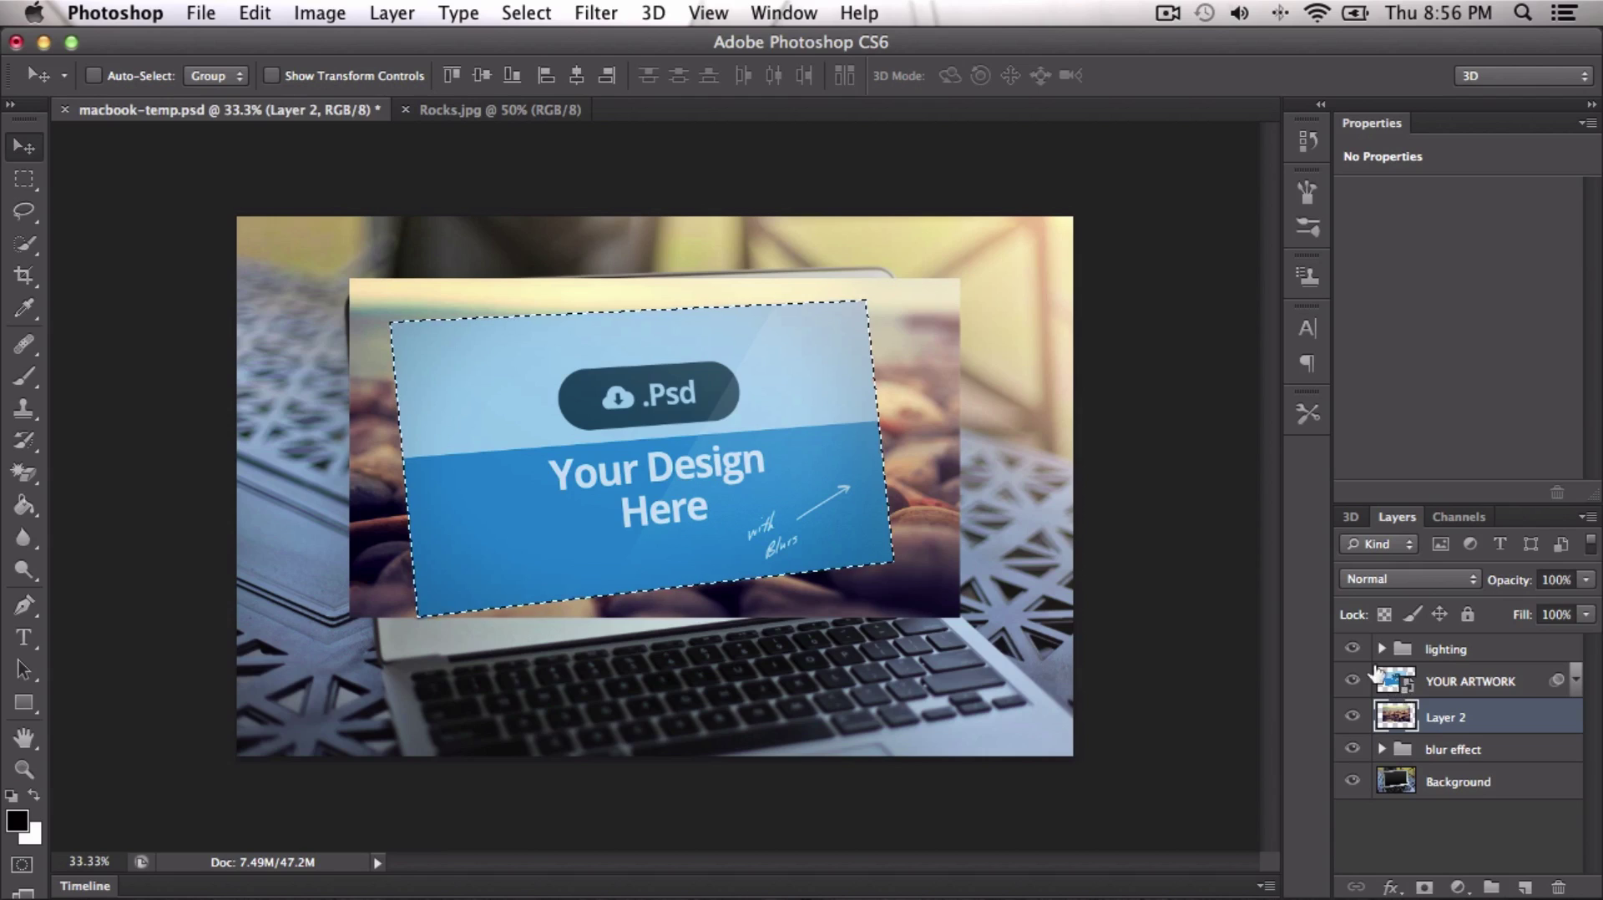
- Mask the rocks layer to the screen outline and compare with YOUR ARTWORK hidden at 50% zoom
{"action": "left_click", "coordinate": [1424, 888]}
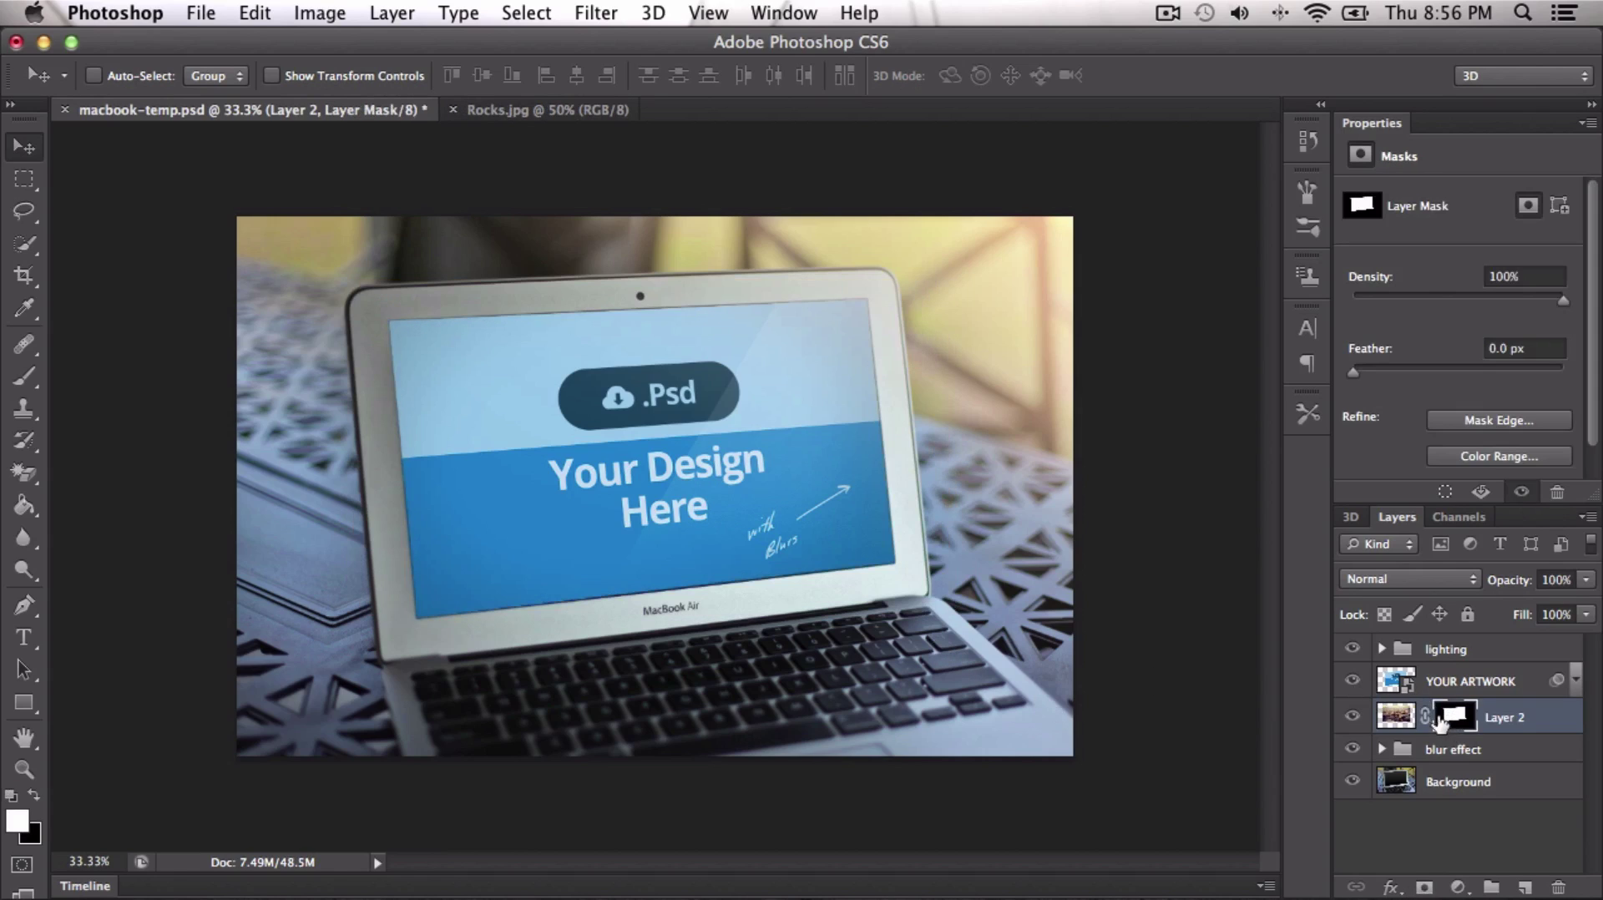
{"action": "left_click", "coordinate": [1352, 681]}
{"action": "left_click", "coordinate": [1353, 681]}
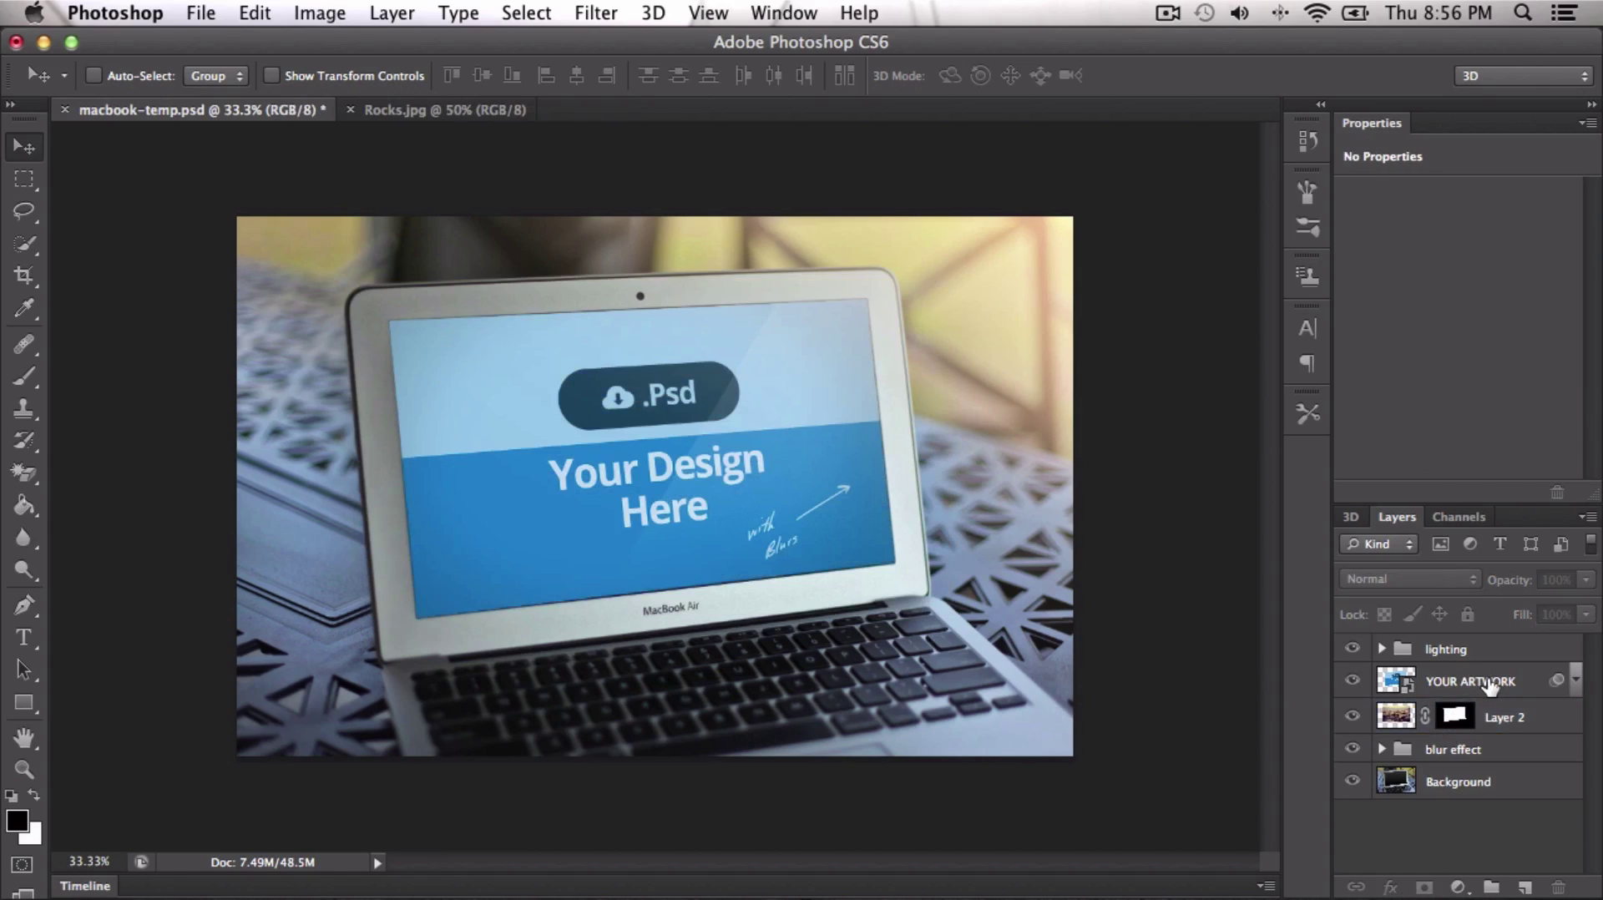
{"action": "left_click", "coordinate": [1369, 681]}
{"action": "left_click", "coordinate": [1352, 683]}
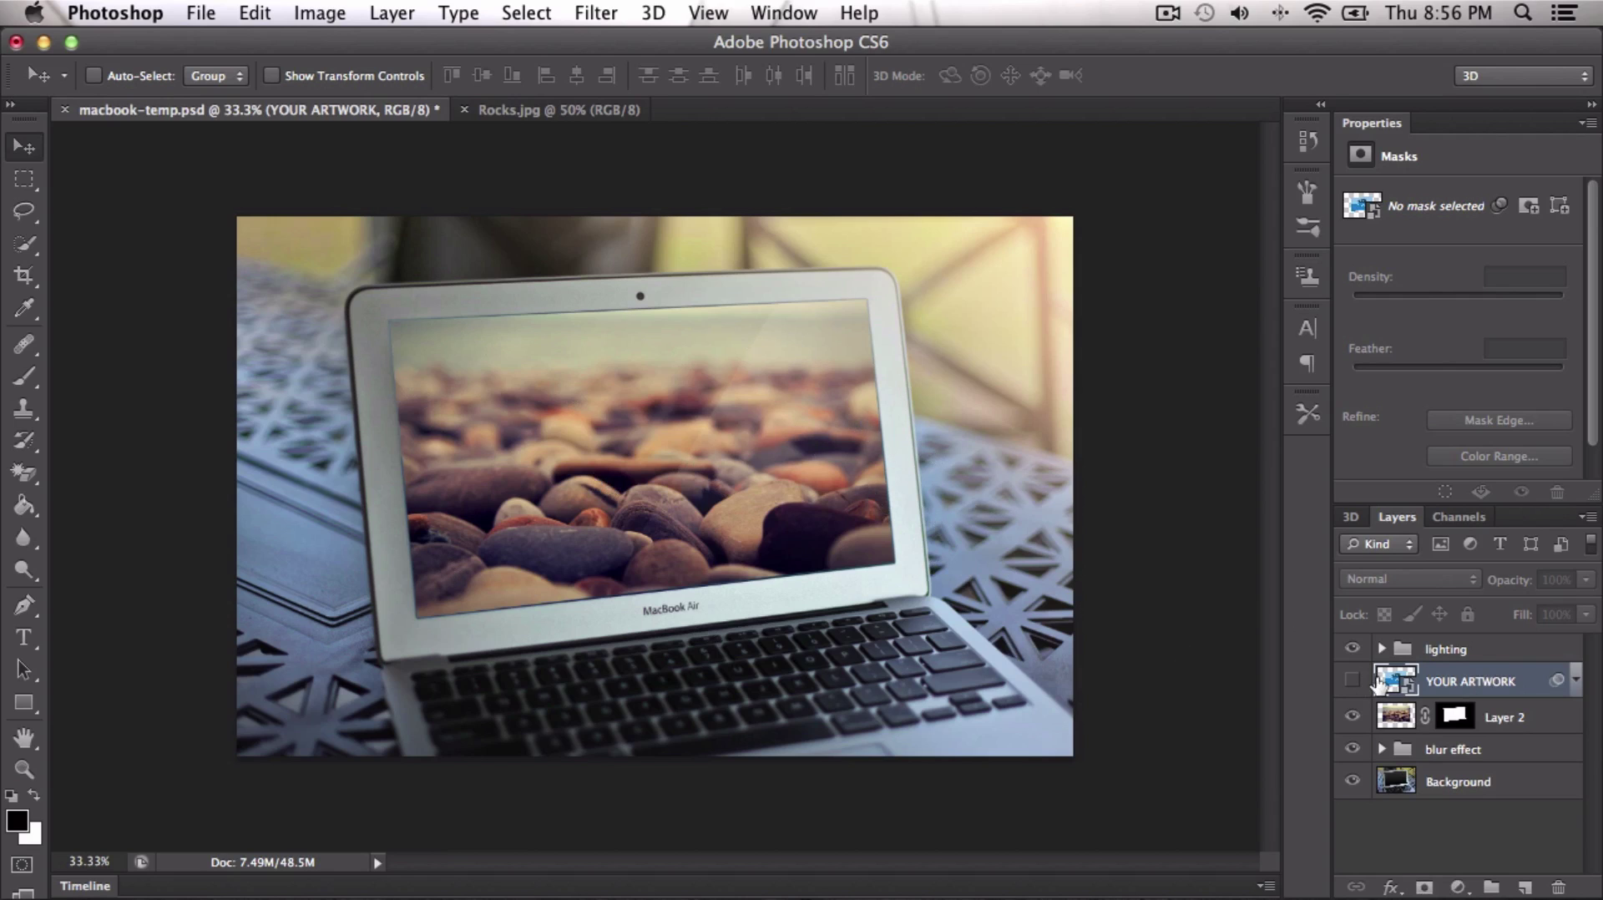
{"action": "key", "text": "super+equal"}
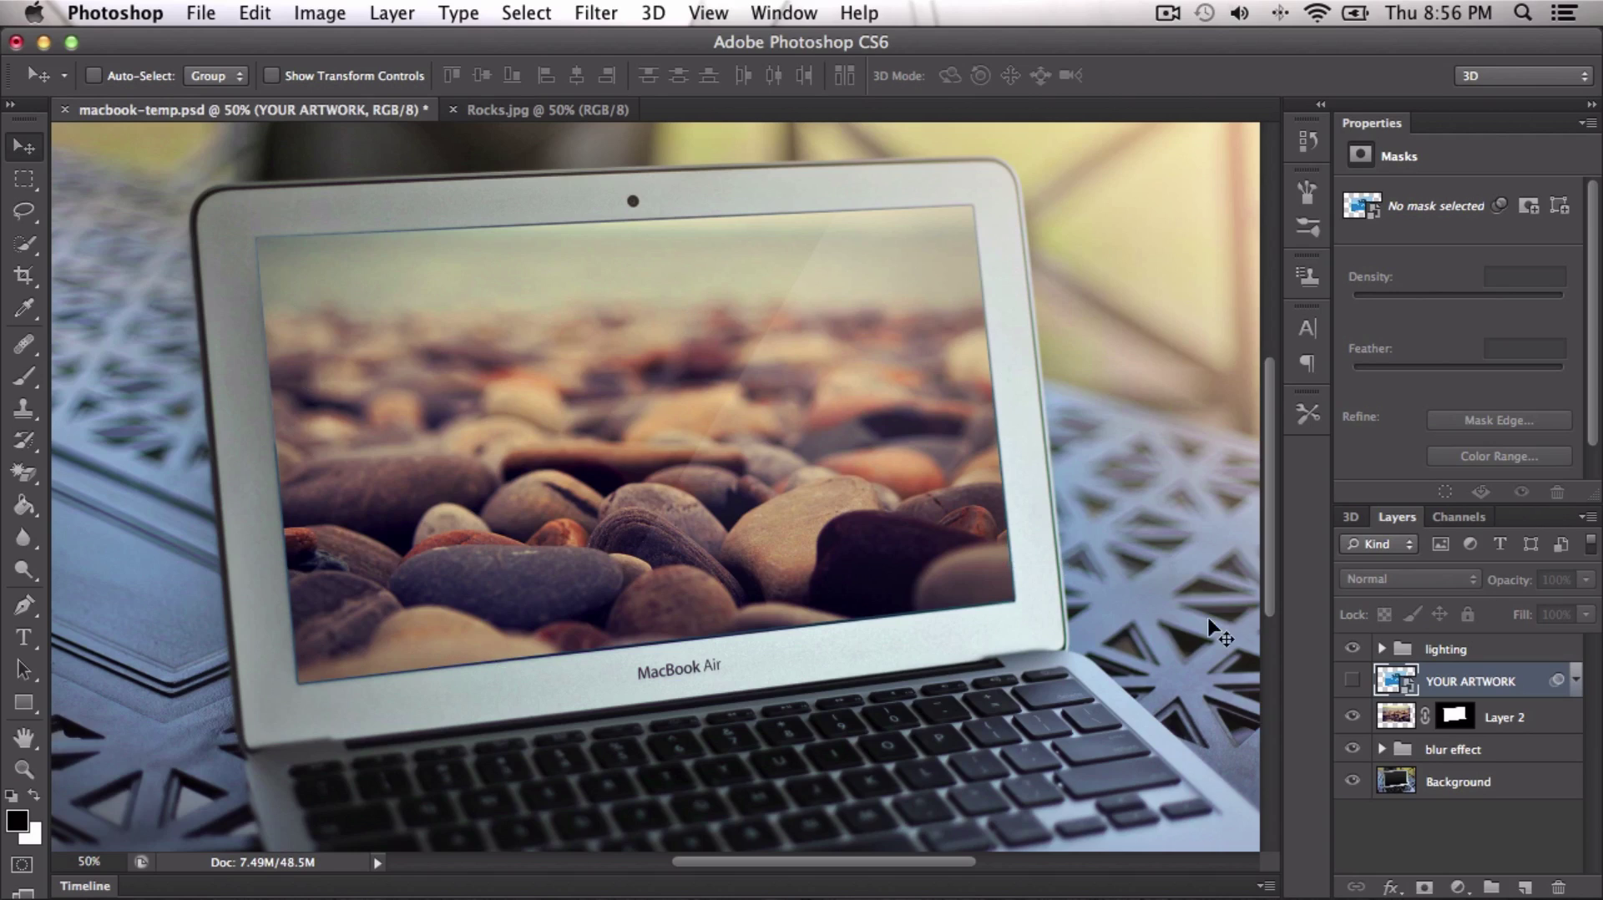
{"action": "key", "text": "super+minus"}
{"action": "key", "text": "super+minus"}
{"action": "key", "text": "super+minus"}
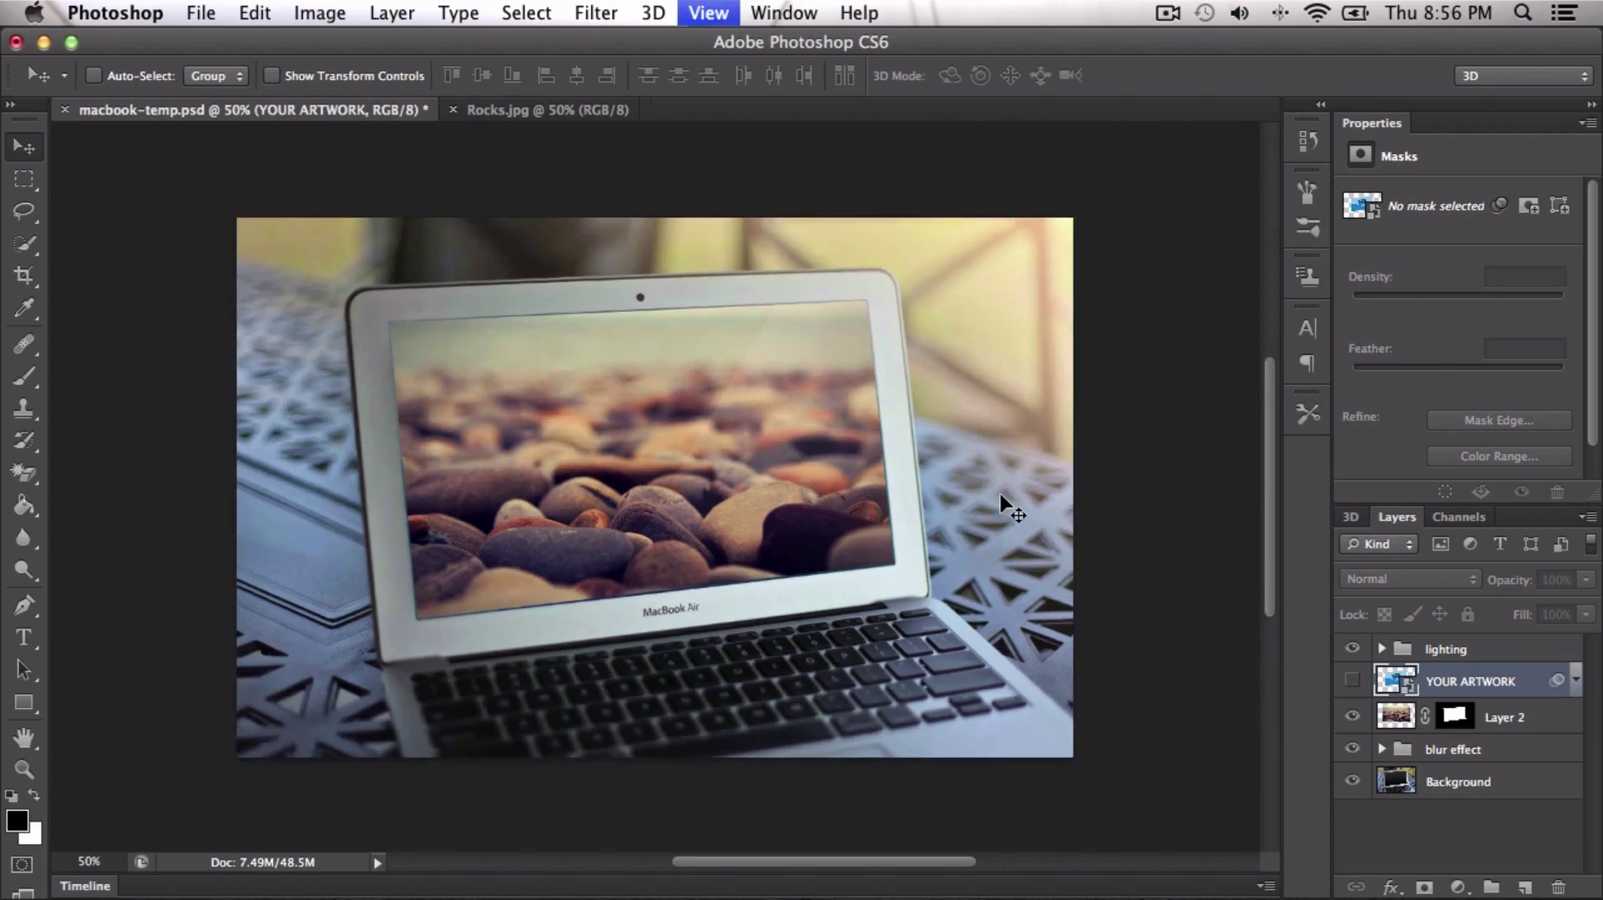
{"action": "key", "text": "super+plus"}
{"action": "key", "text": "super+plus"}
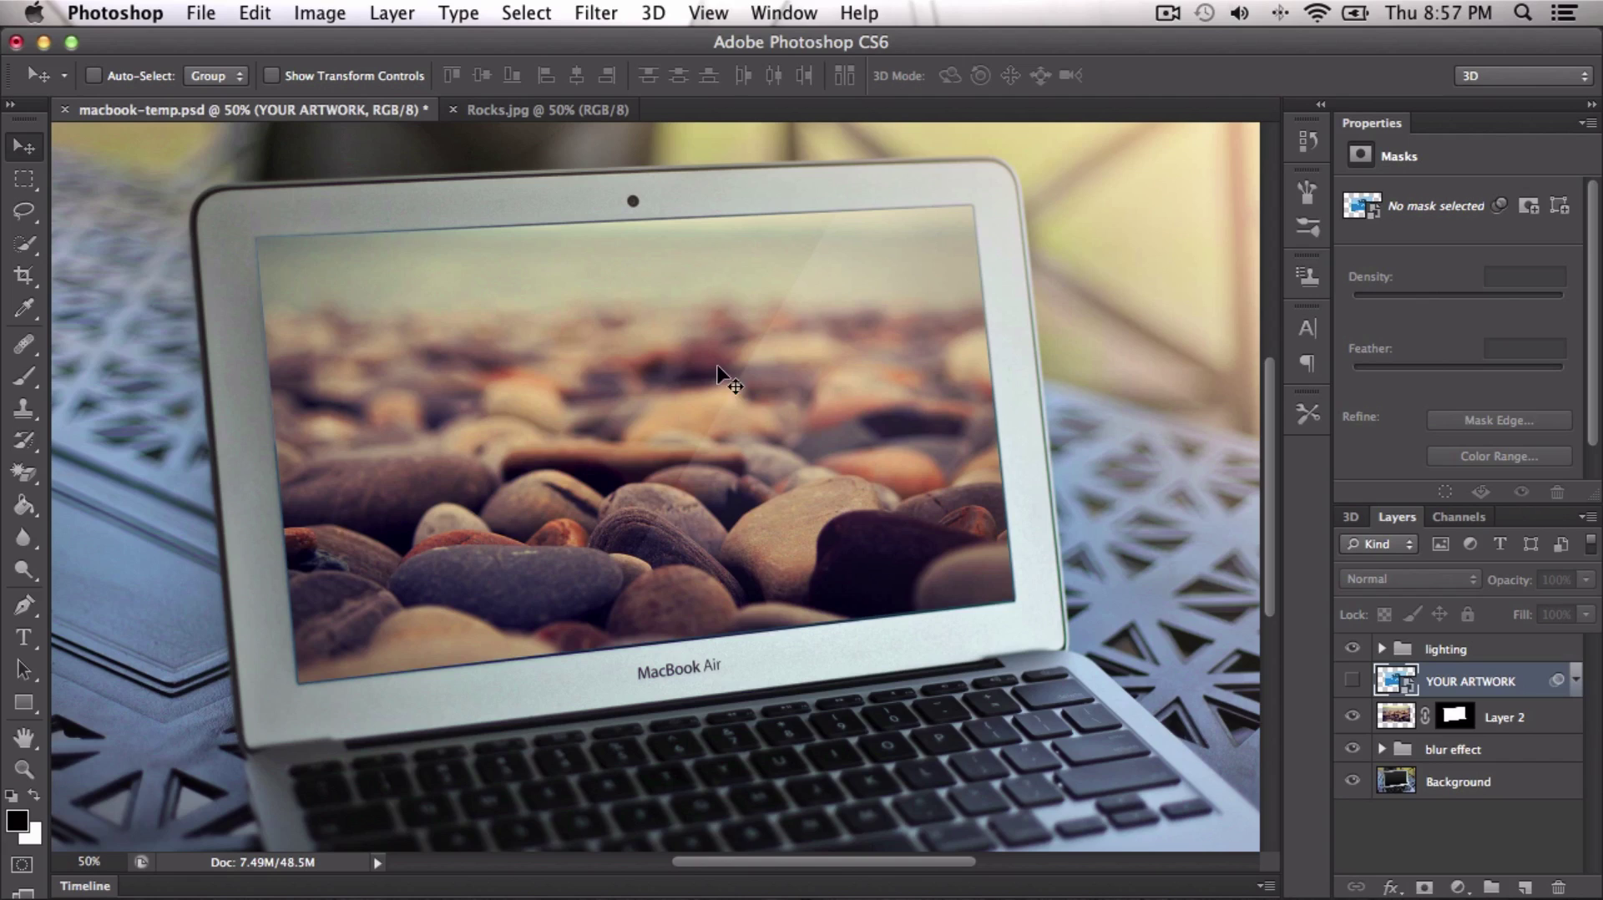
- Delete the YOUR ARTWORK layer and return to editing Layer 2's image content
{"action": "left_click", "coordinate": [1432, 704]}
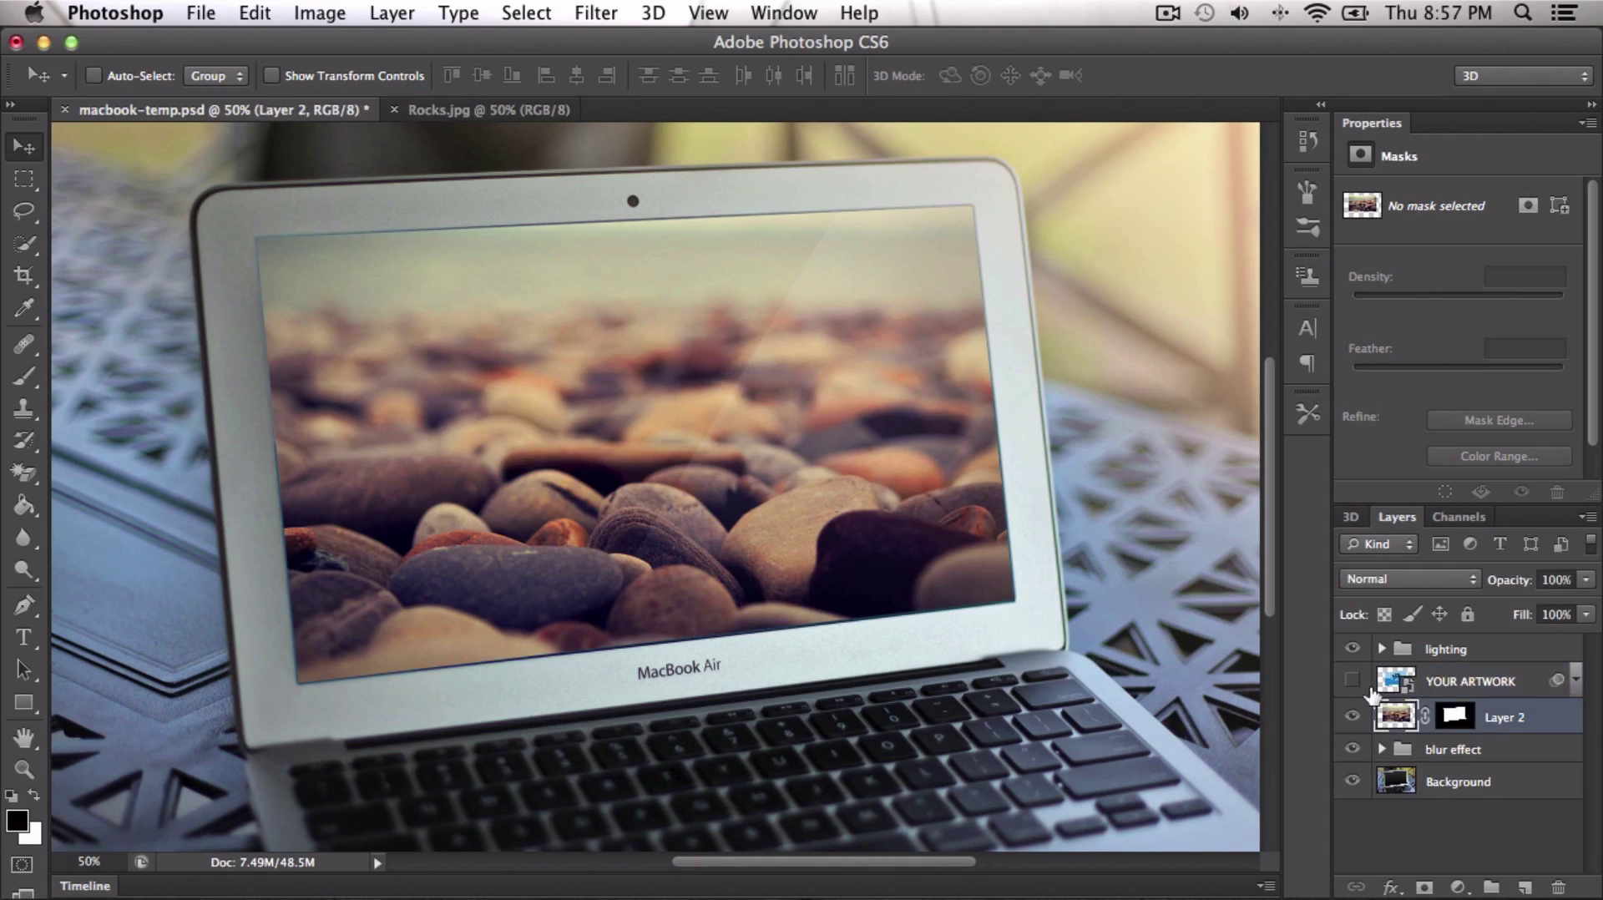
{"action": "left_click", "coordinate": [1353, 682]}
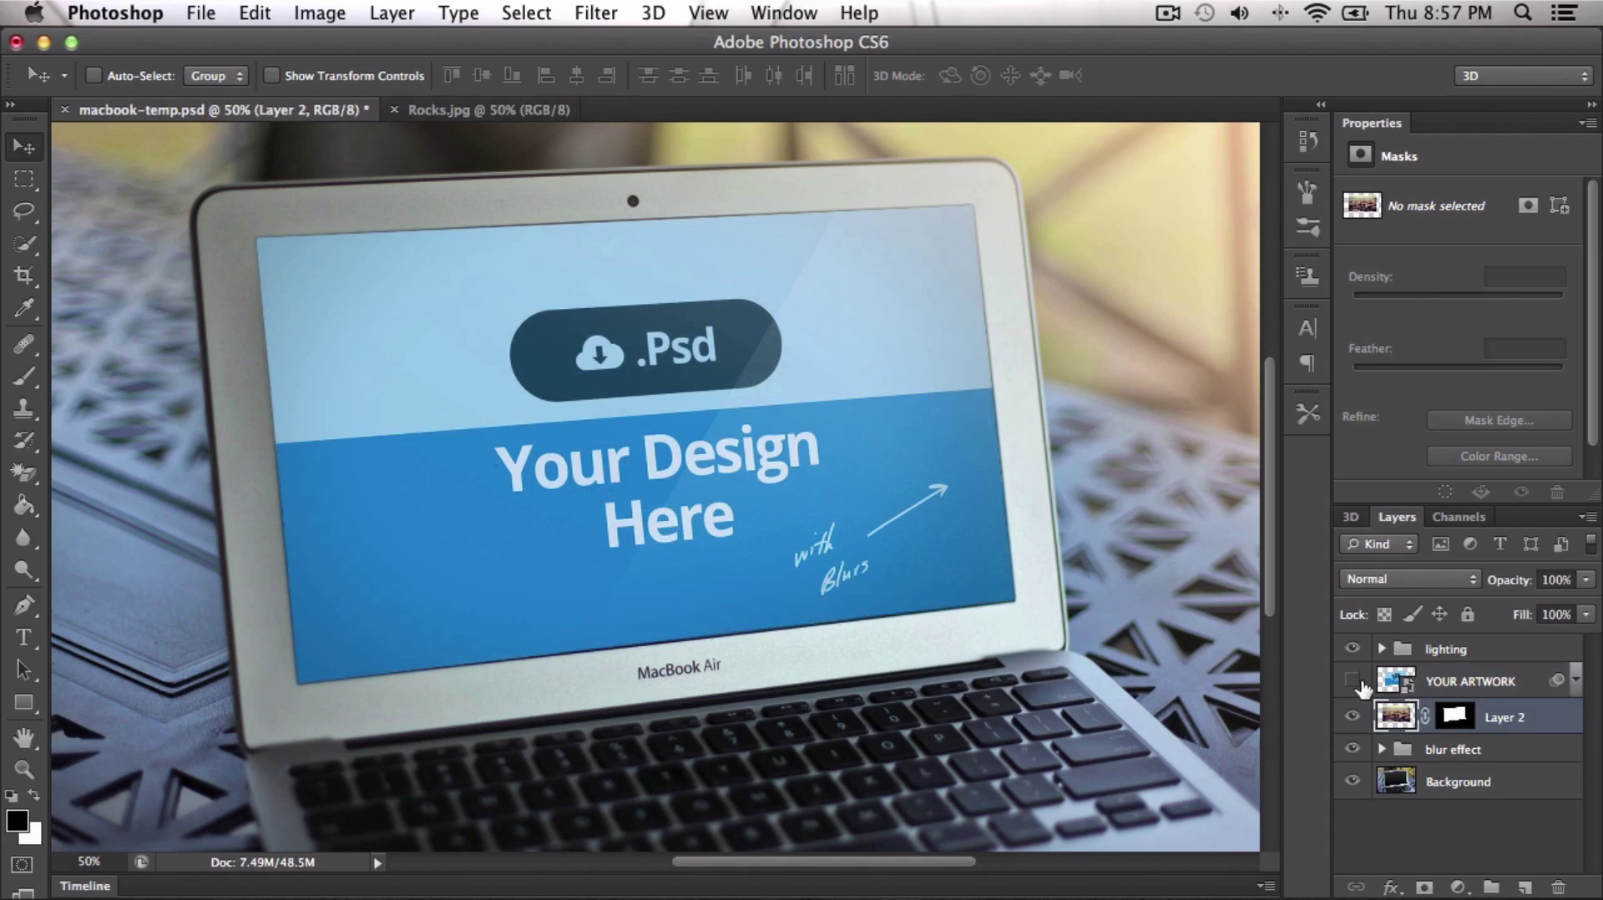
{"action": "left_click", "coordinate": [1477, 689]}
{"action": "key", "text": "Delete"}
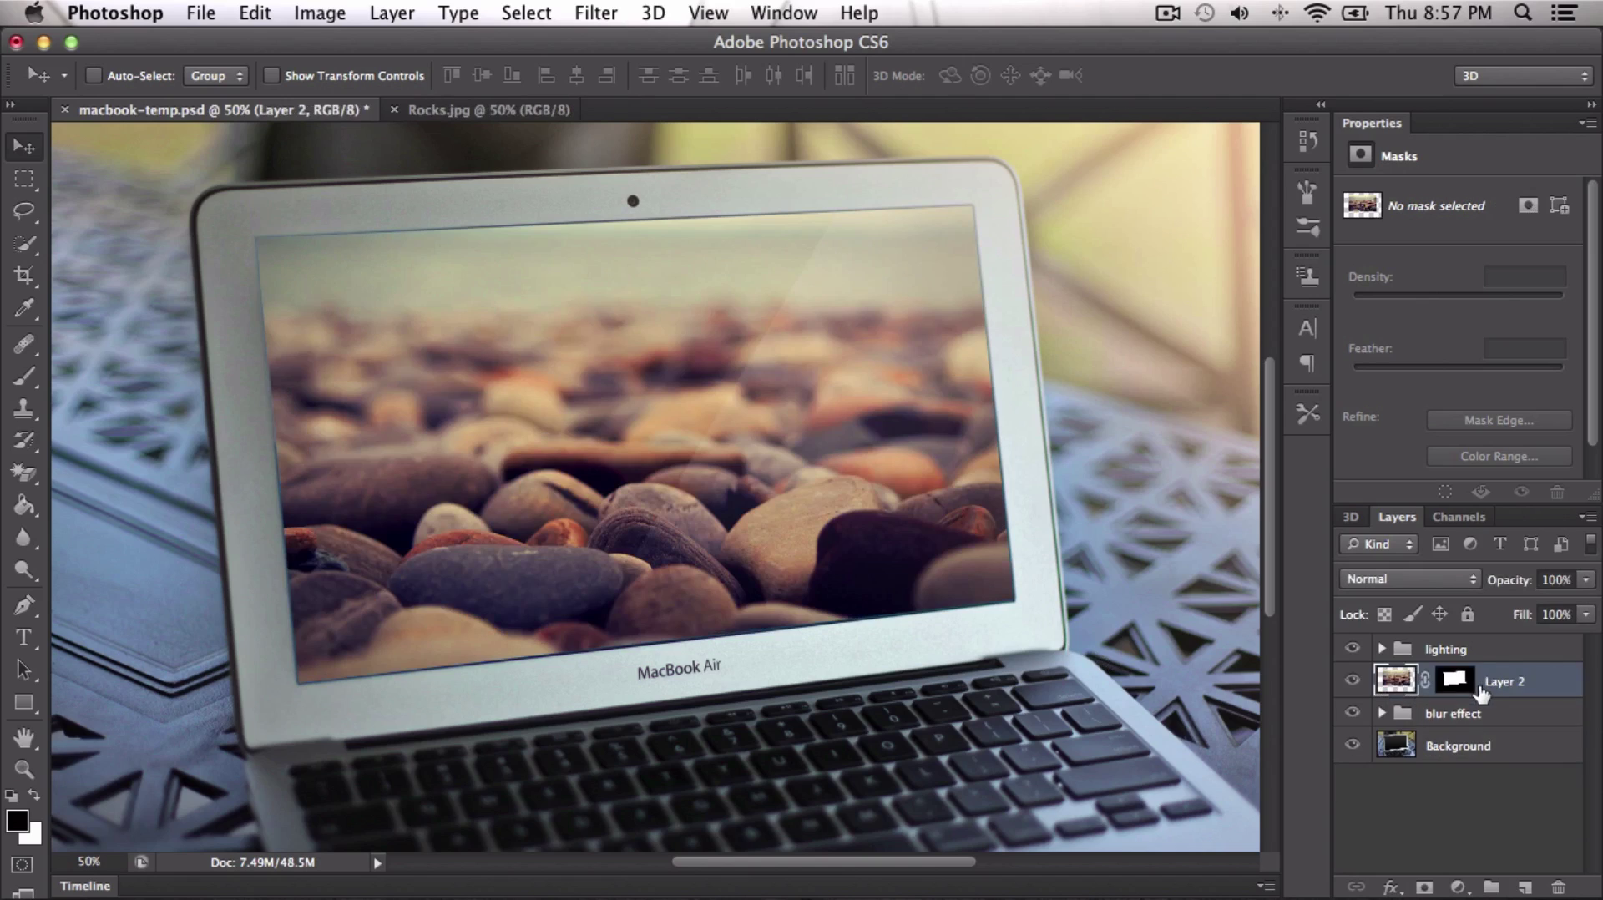
{"action": "left_click", "coordinate": [1455, 682]}
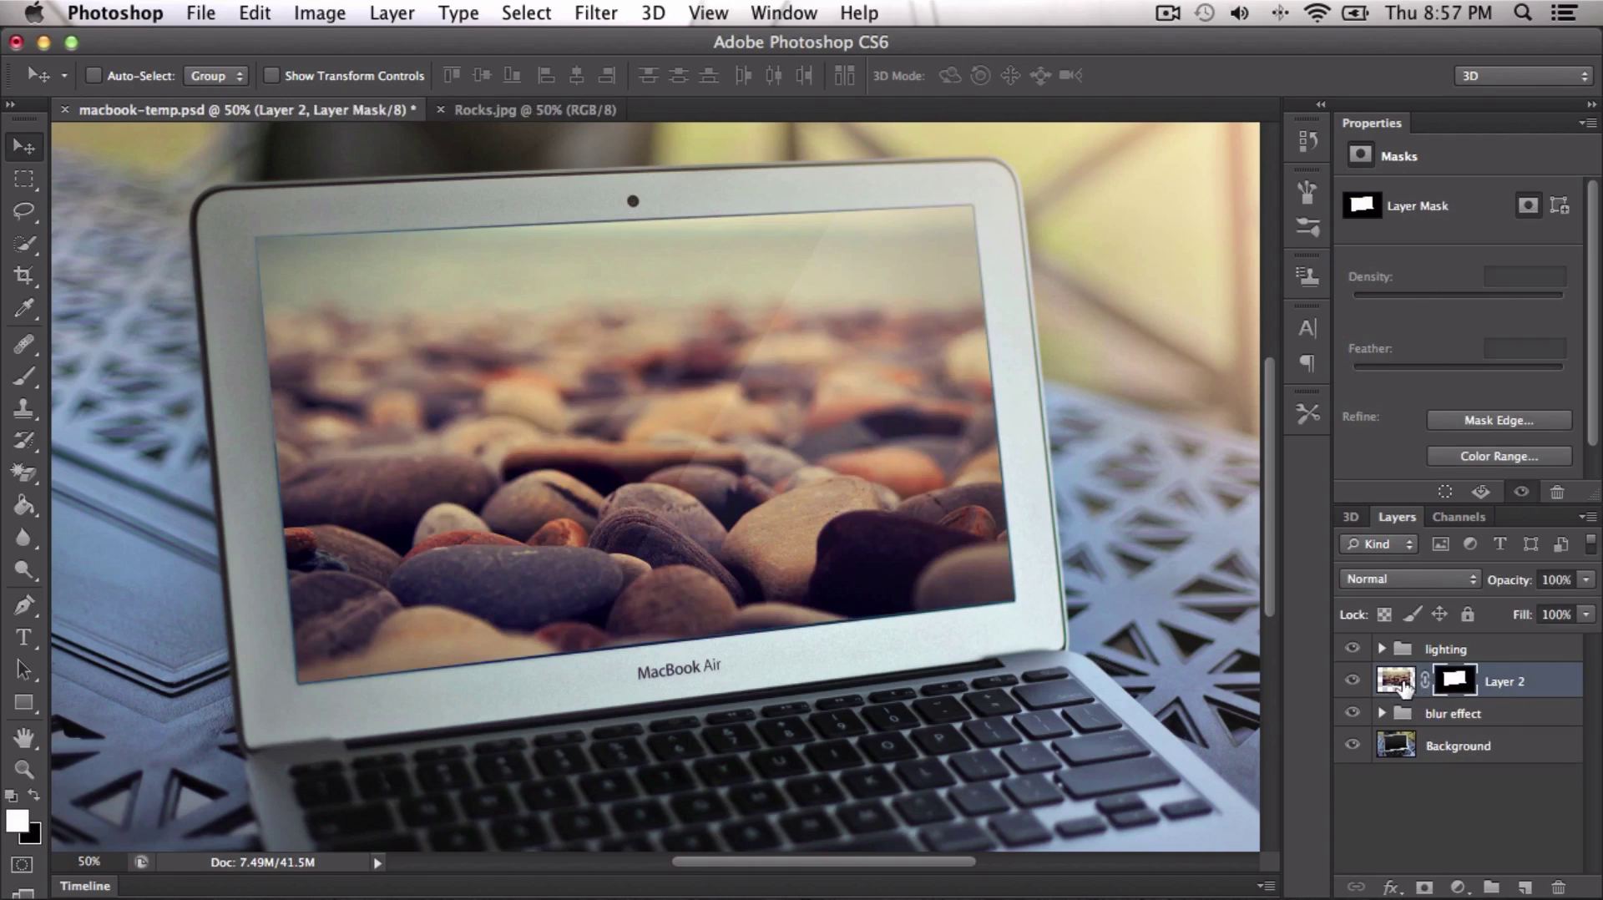
{"action": "left_click", "coordinate": [1394, 680]}
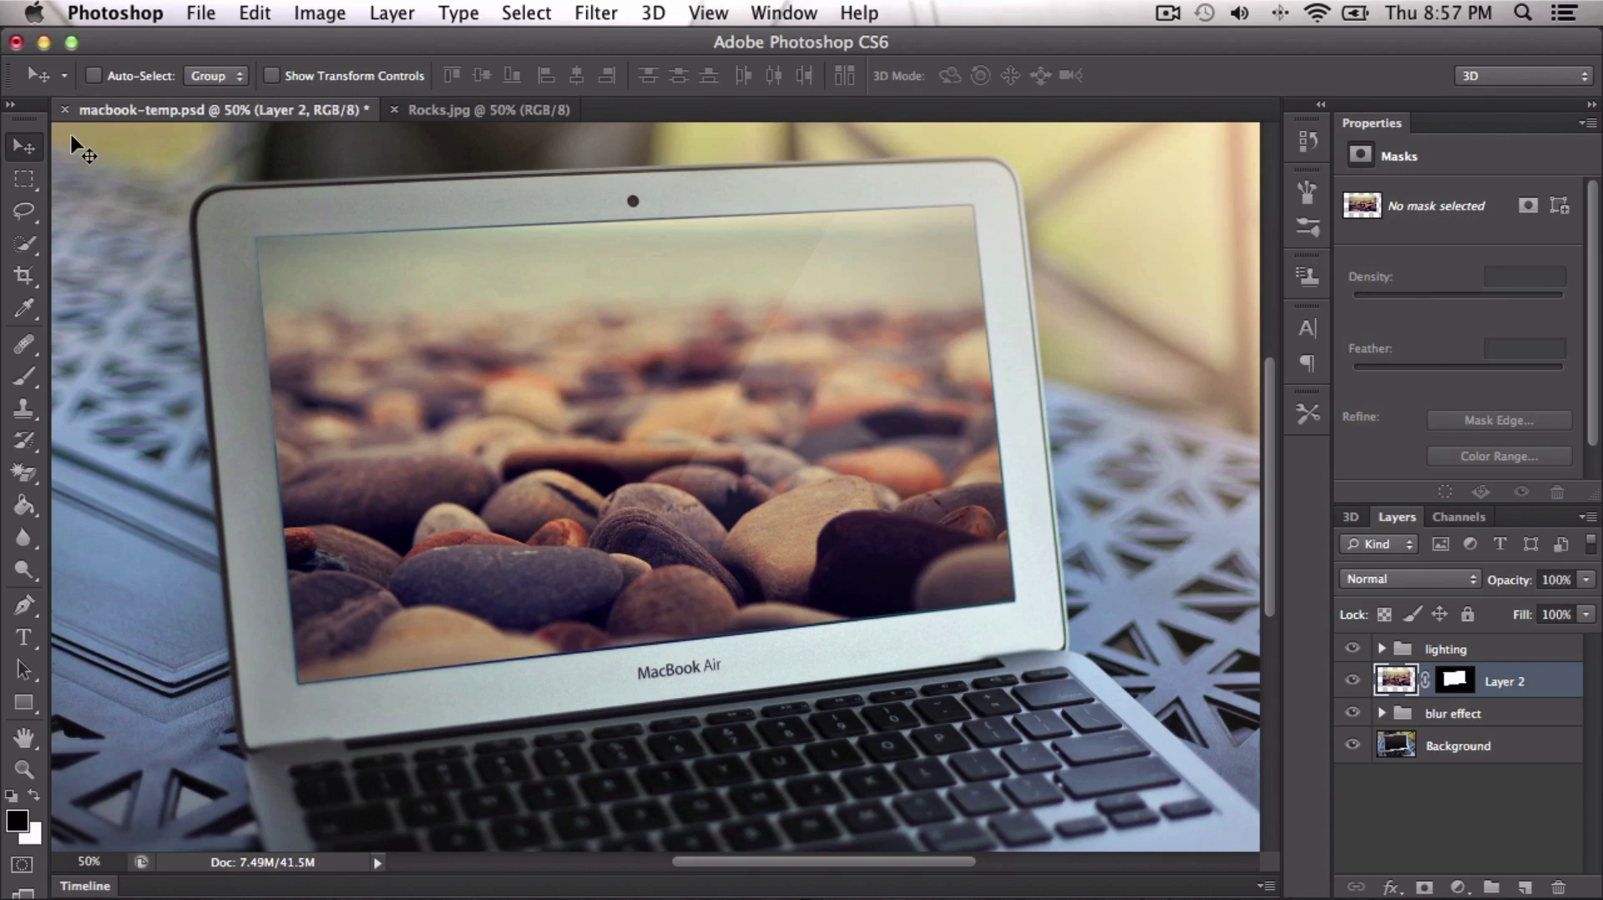
- Open 3. Macbook – side views.psd from the MacBook PSD folder in Downloads
{"action": "left_click", "coordinate": [210, 13]}
{"action": "left_click", "coordinate": [234, 70]}
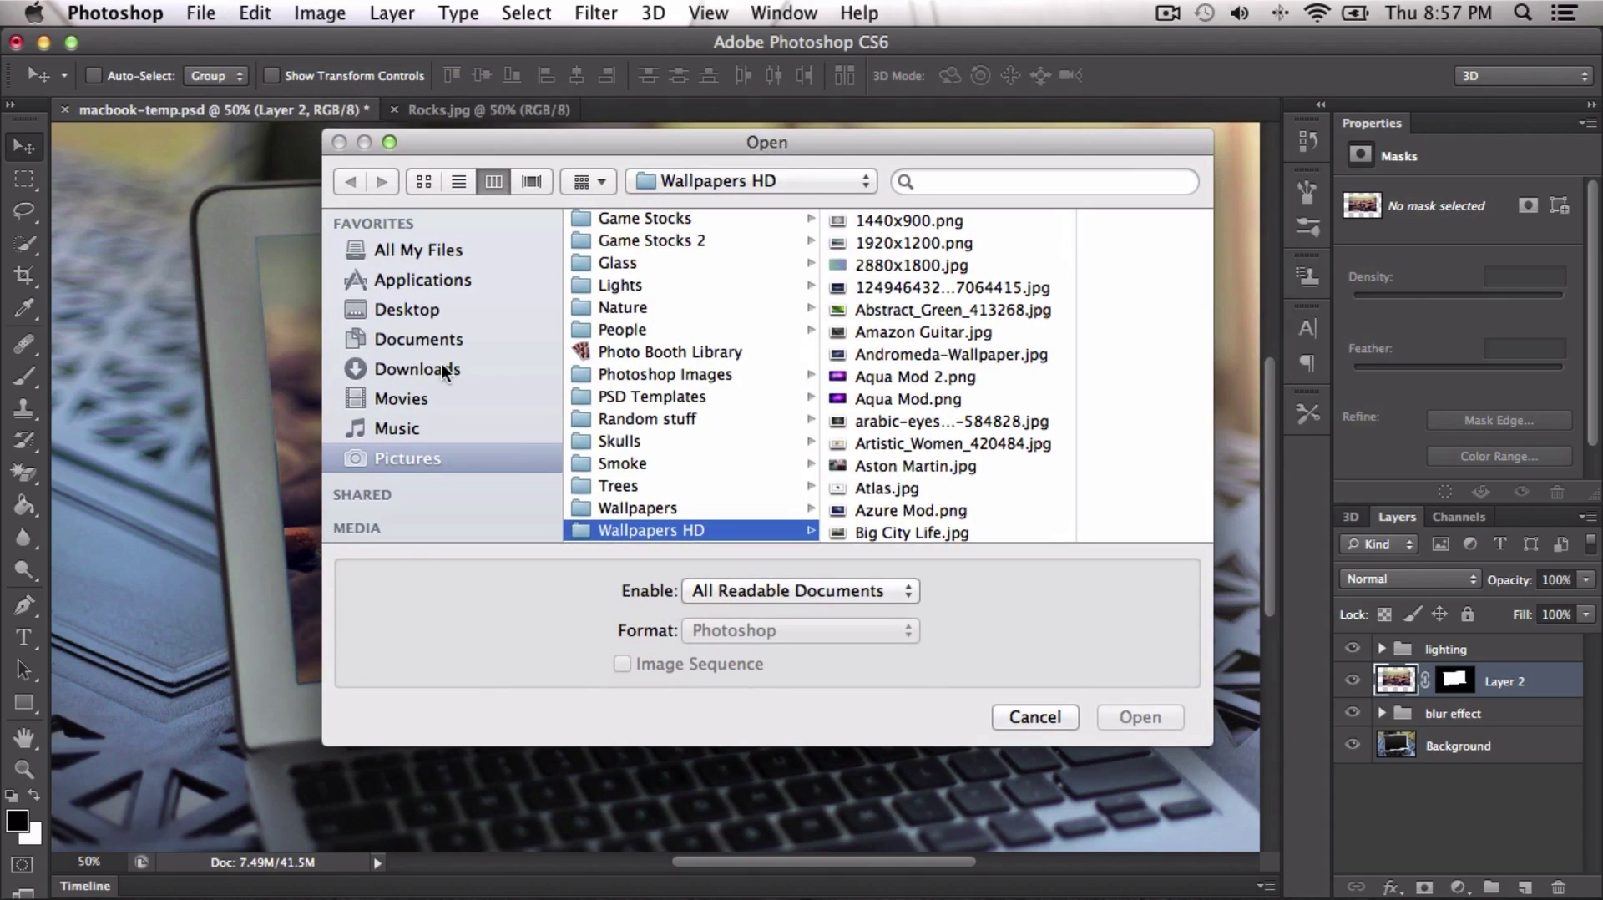
{"action": "left_click", "coordinate": [445, 371]}
{"action": "scroll", "coordinate": [669, 345], "scroll_direction": "down", "scroll_amount": 1}
{"action": "left_click", "coordinate": [708, 399]}
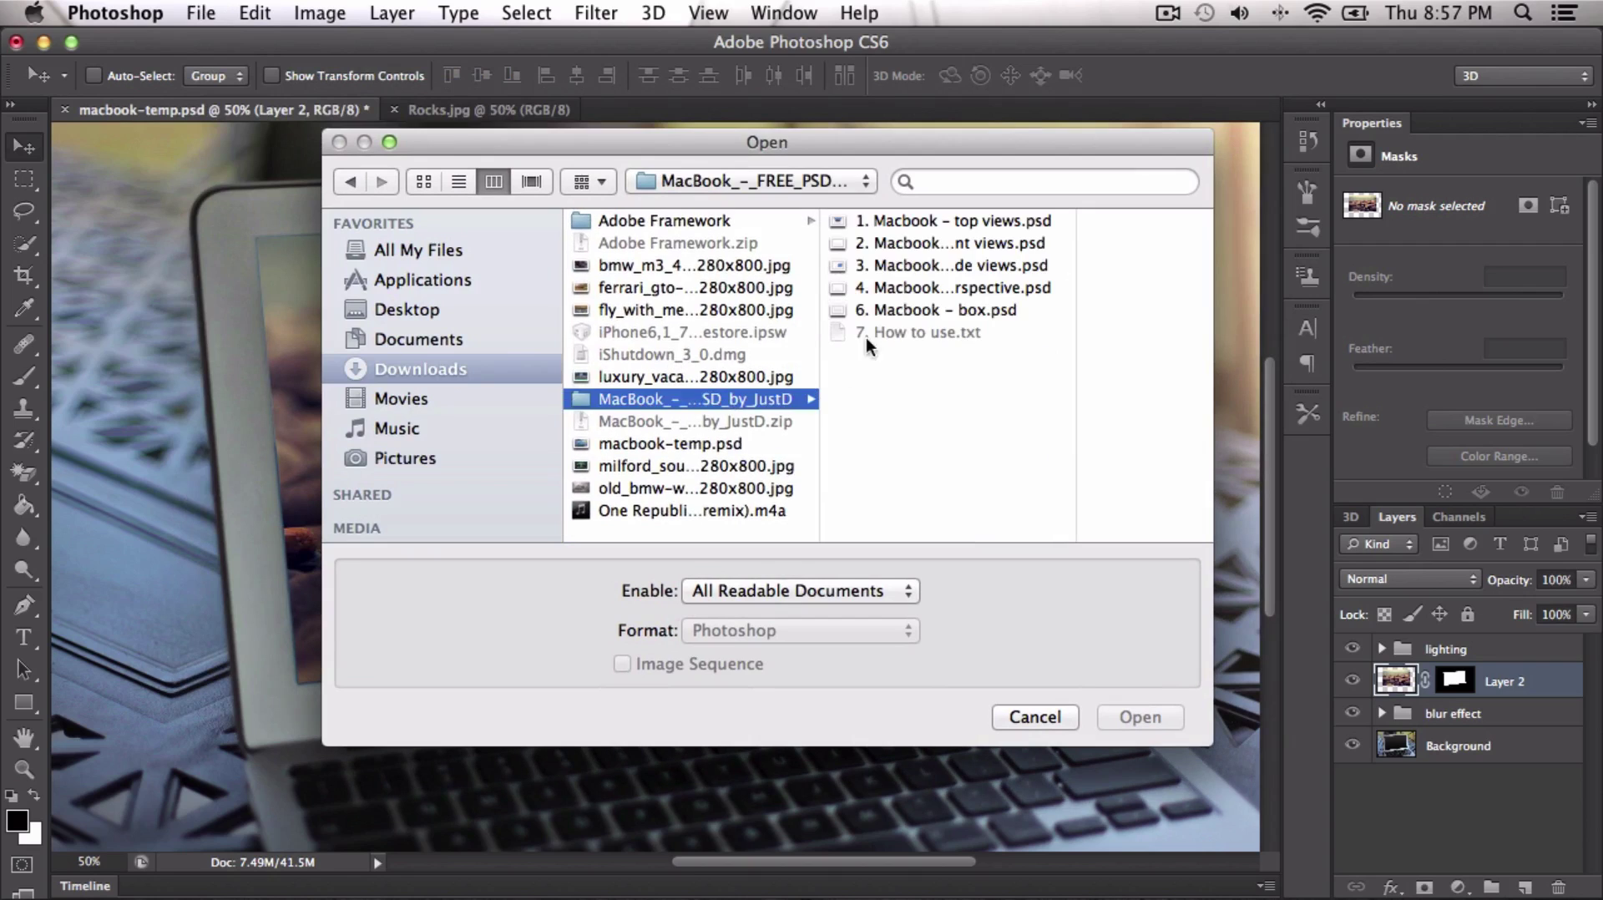
{"action": "left_click", "coordinate": [900, 222]}
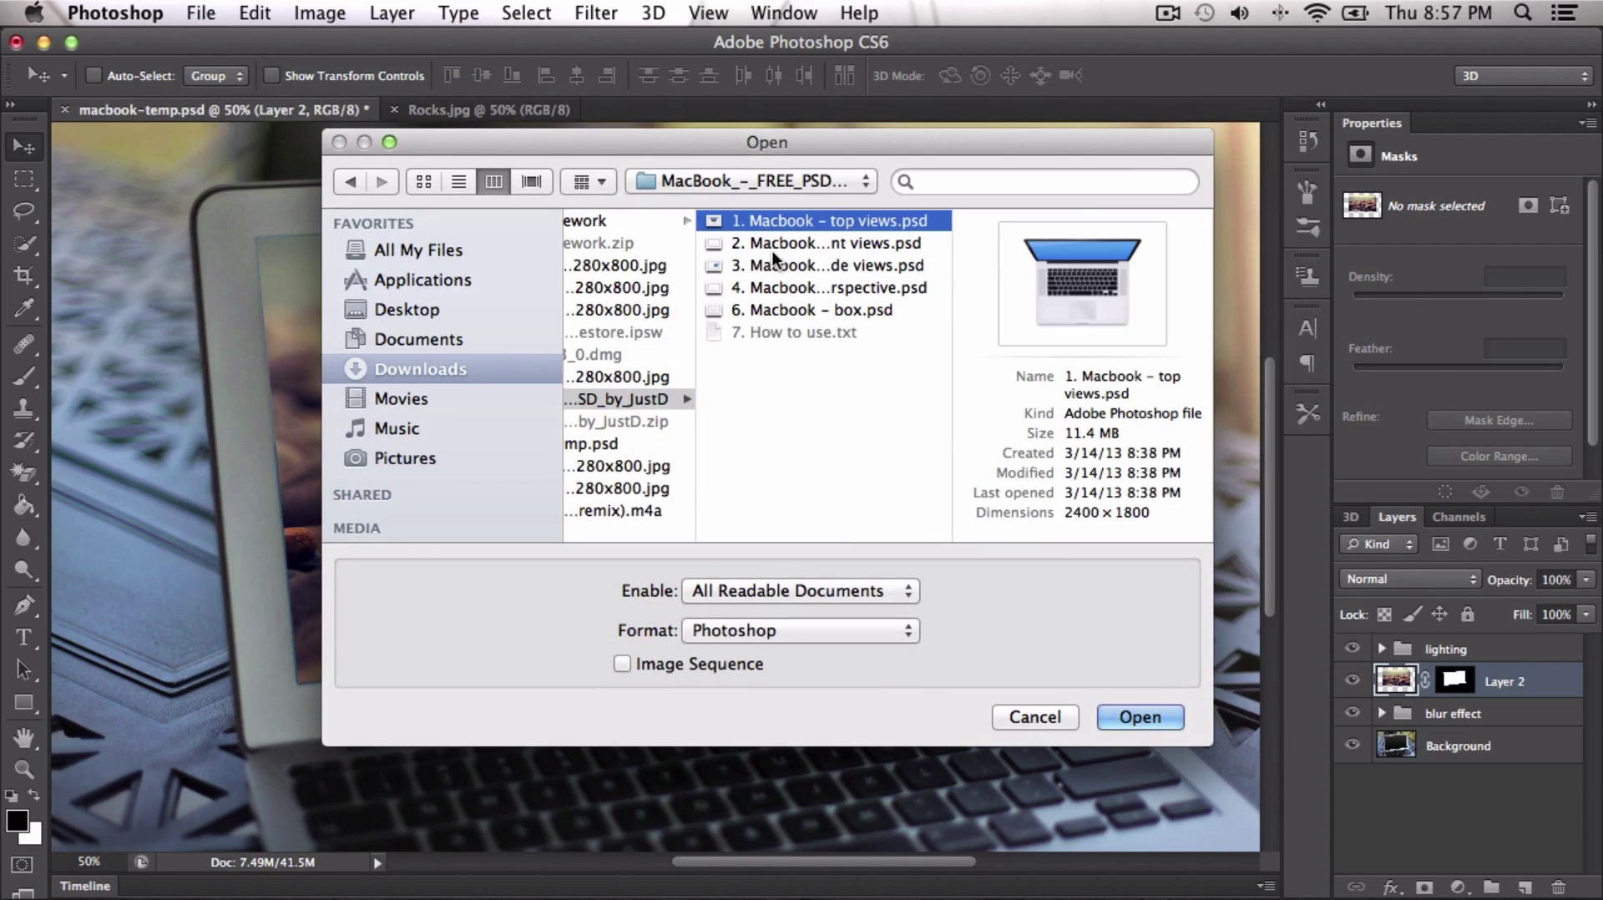
{"action": "left_click", "coordinate": [773, 262]}
{"action": "left_click", "coordinate": [1133, 714]}
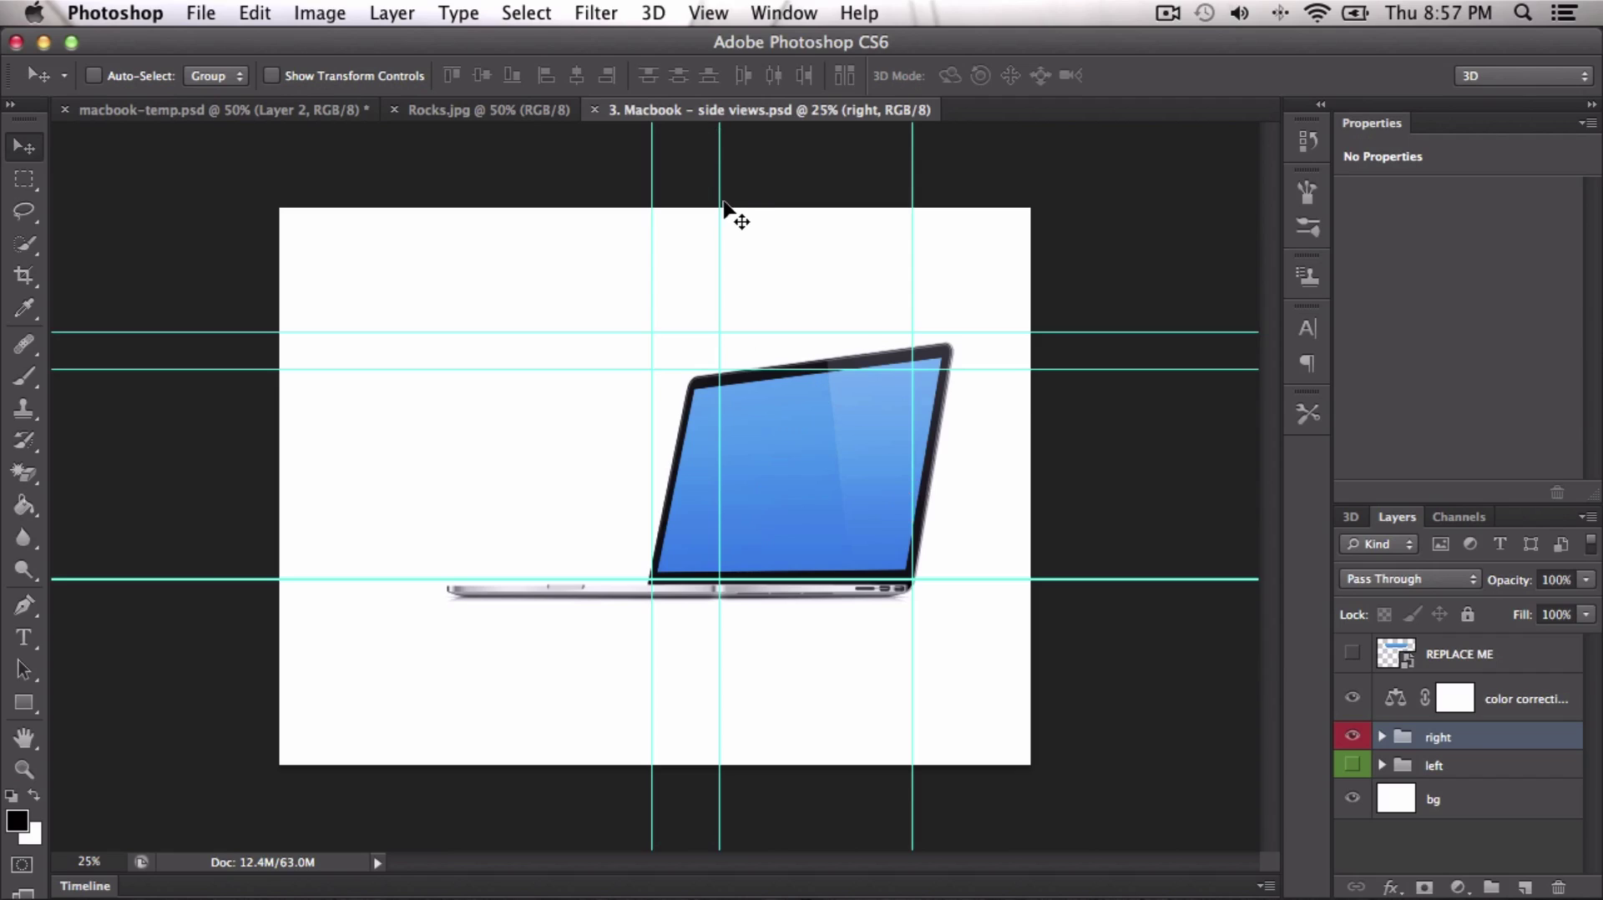
{"action": "left_click", "coordinate": [1487, 664]}
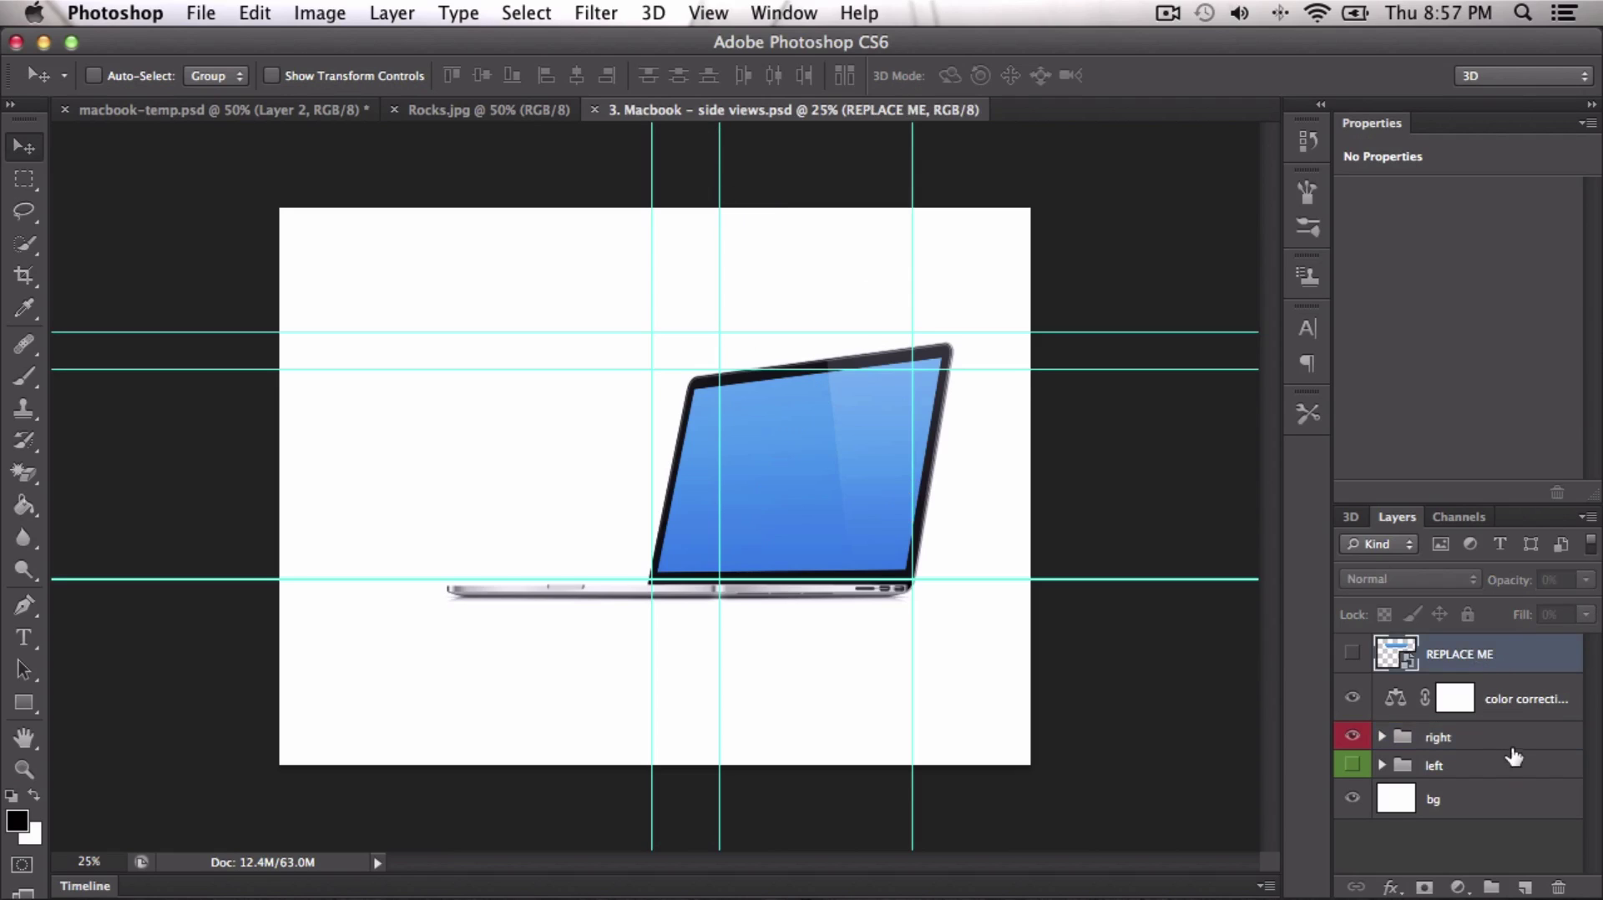
{"action": "left_click", "coordinate": [1505, 745]}
- Paste the rocks photo as Layer 1, scale it to about 66%, and place it over the laptop screen
{"action": "key", "text": "super+v"}
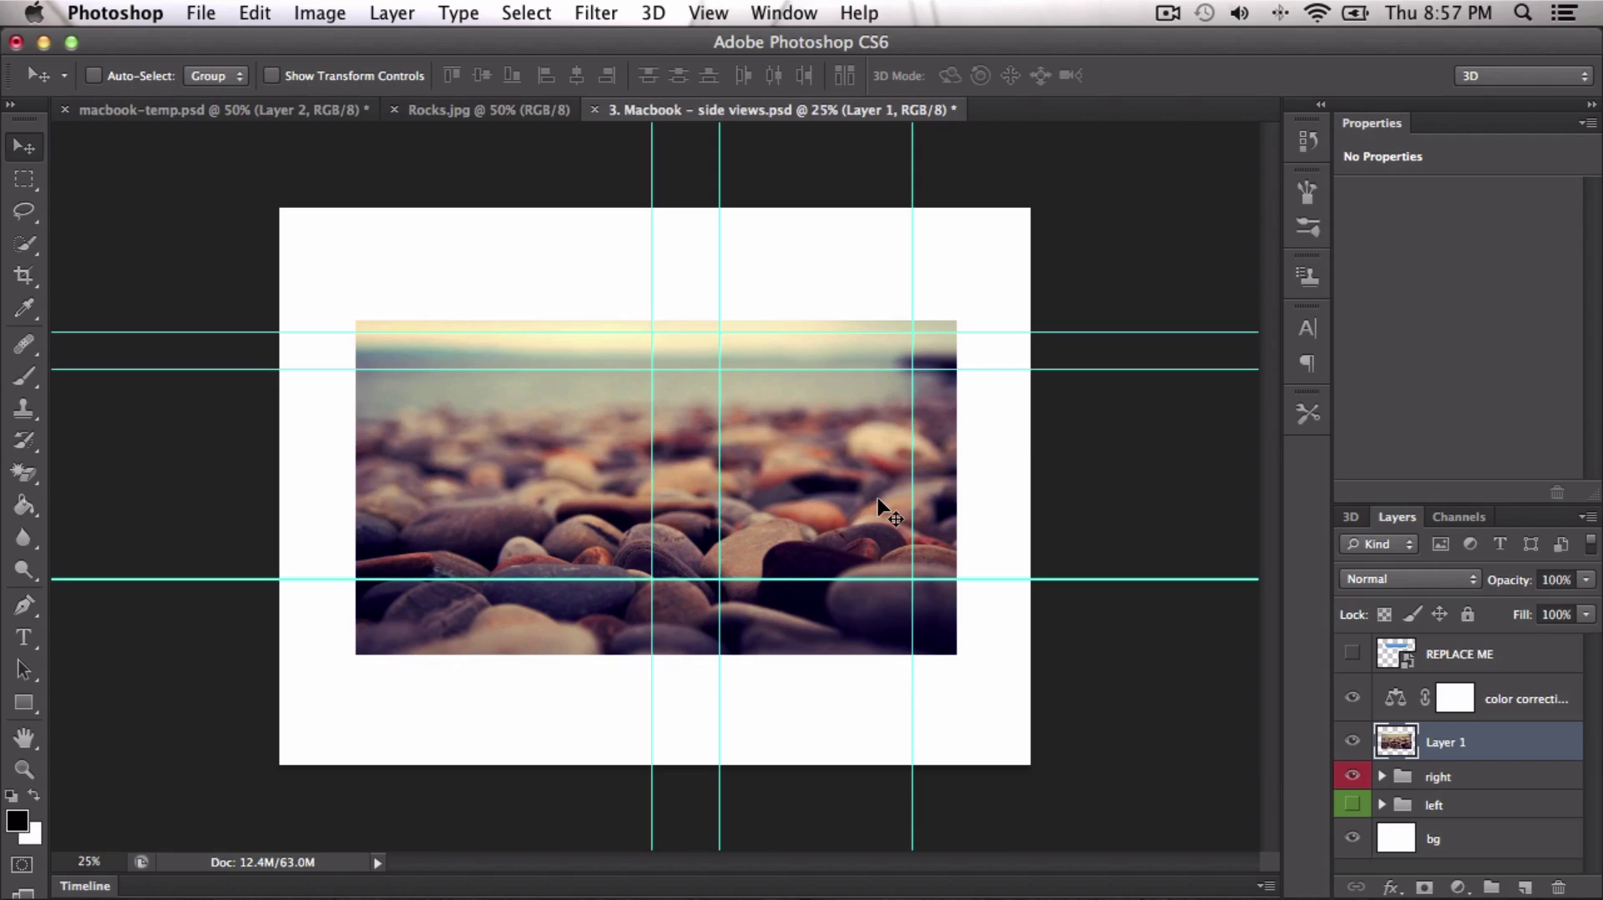
{"action": "left_click_drag", "start_coordinate": [747, 520], "coordinate": [693, 628]}
{"action": "key", "text": "super+t"}
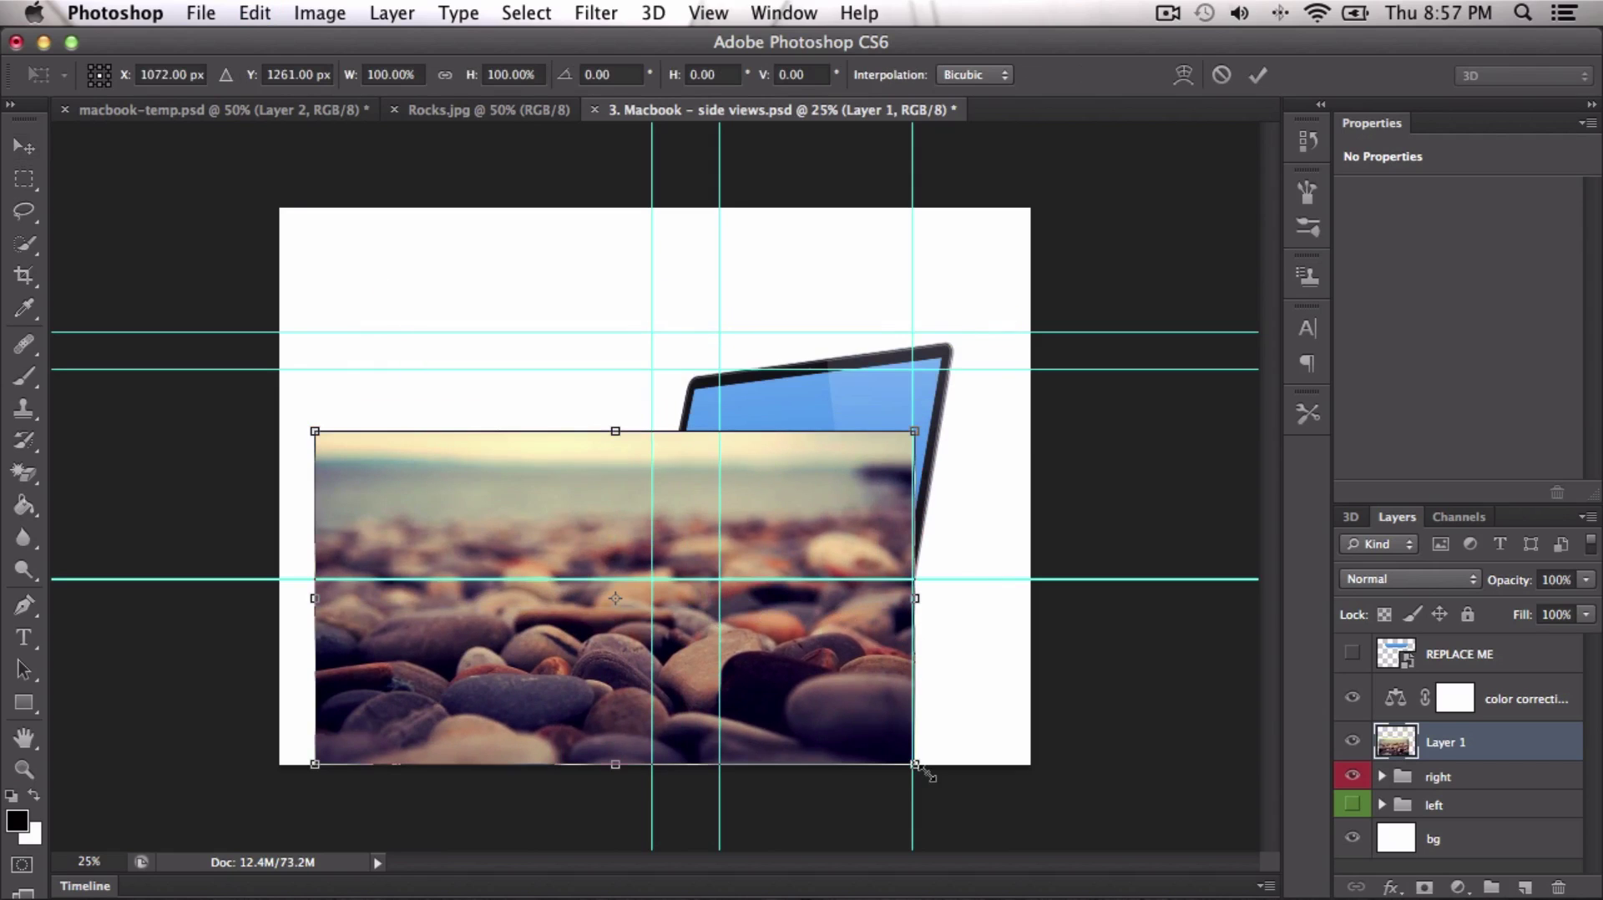
{"action": "left_click_drag", "start_coordinate": [908, 762], "coordinate": [711, 652]}
{"action": "left_click_drag", "start_coordinate": [583, 552], "coordinate": [854, 497]}
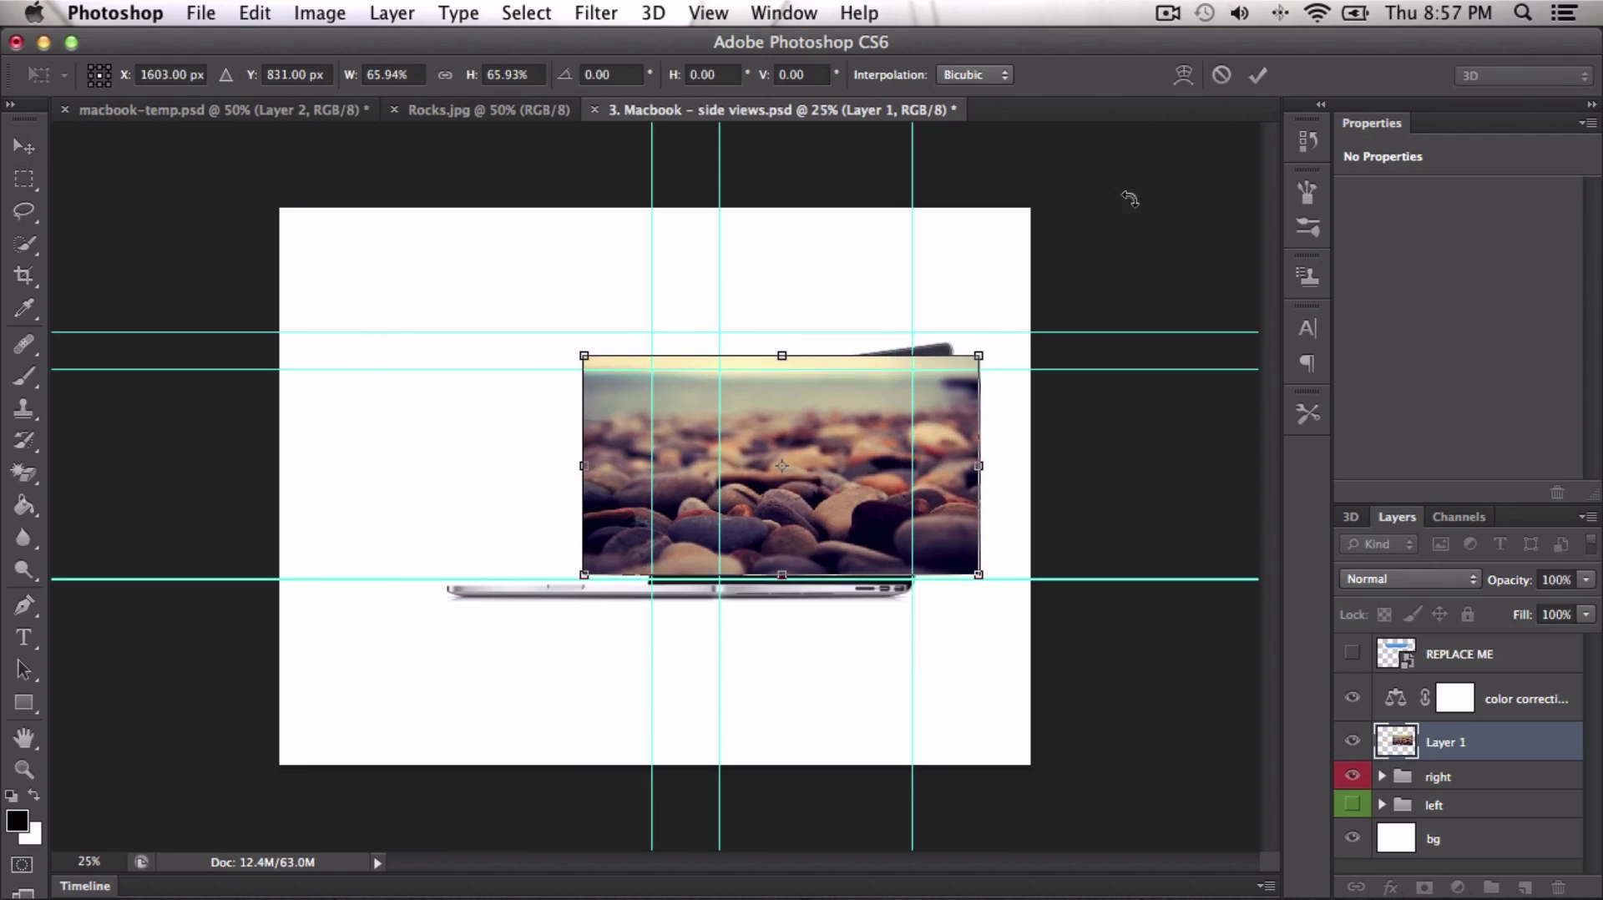
{"action": "left_click", "coordinate": [1248, 81]}
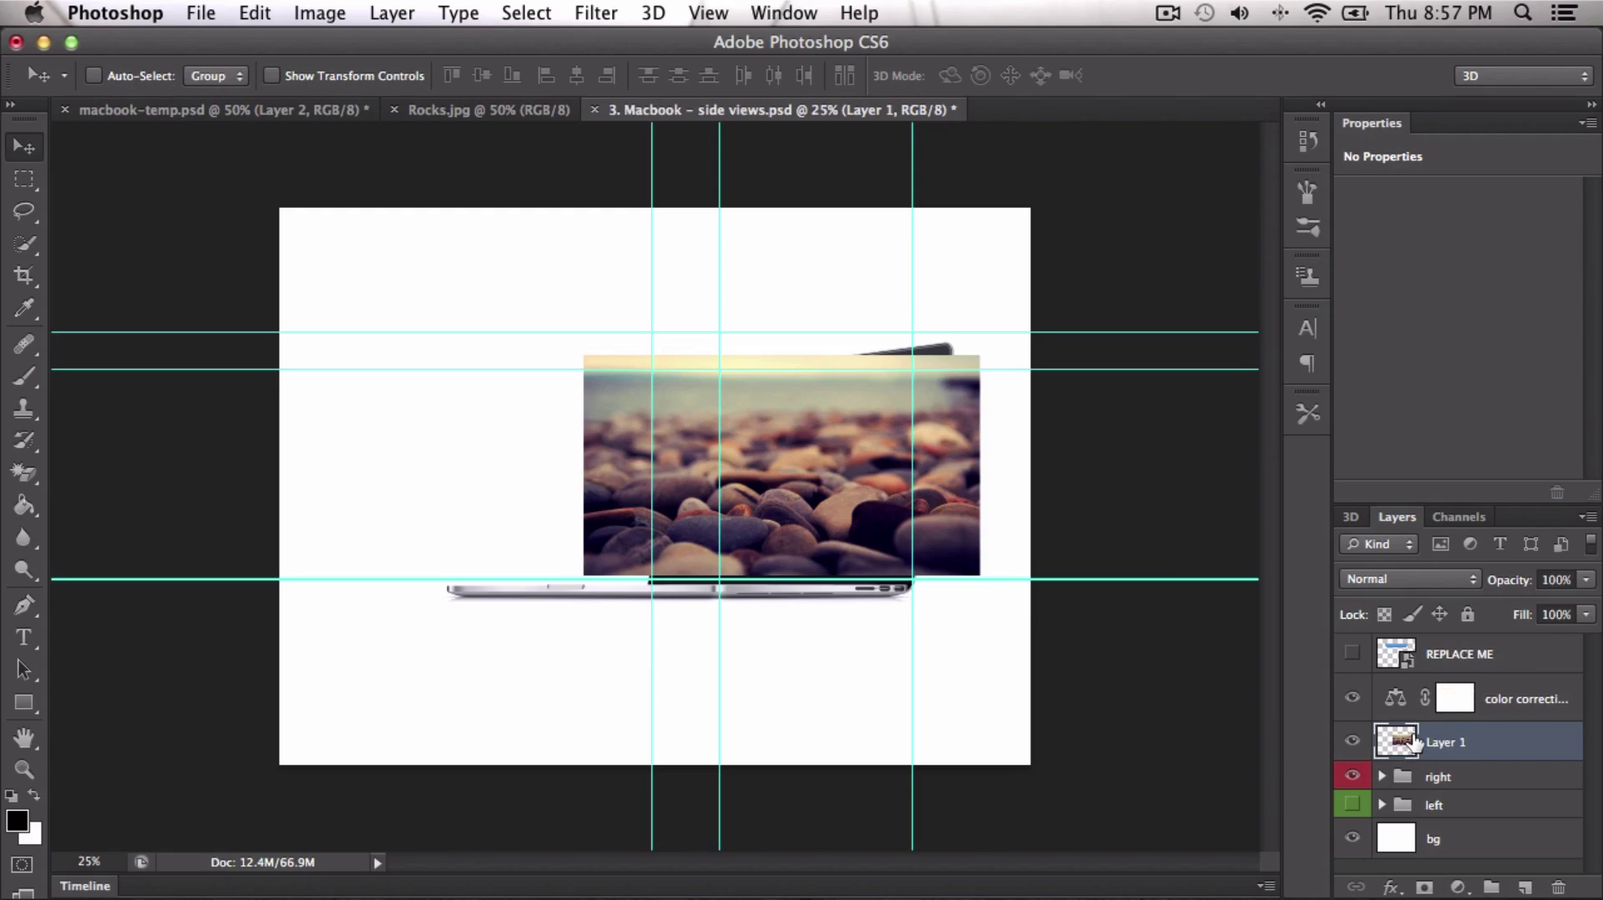
- Load and clear the REPLACE ME selection, undoing an accidental move of the color correction layer
{"action": "left_click", "coordinate": [1391, 655], "text": "super"}
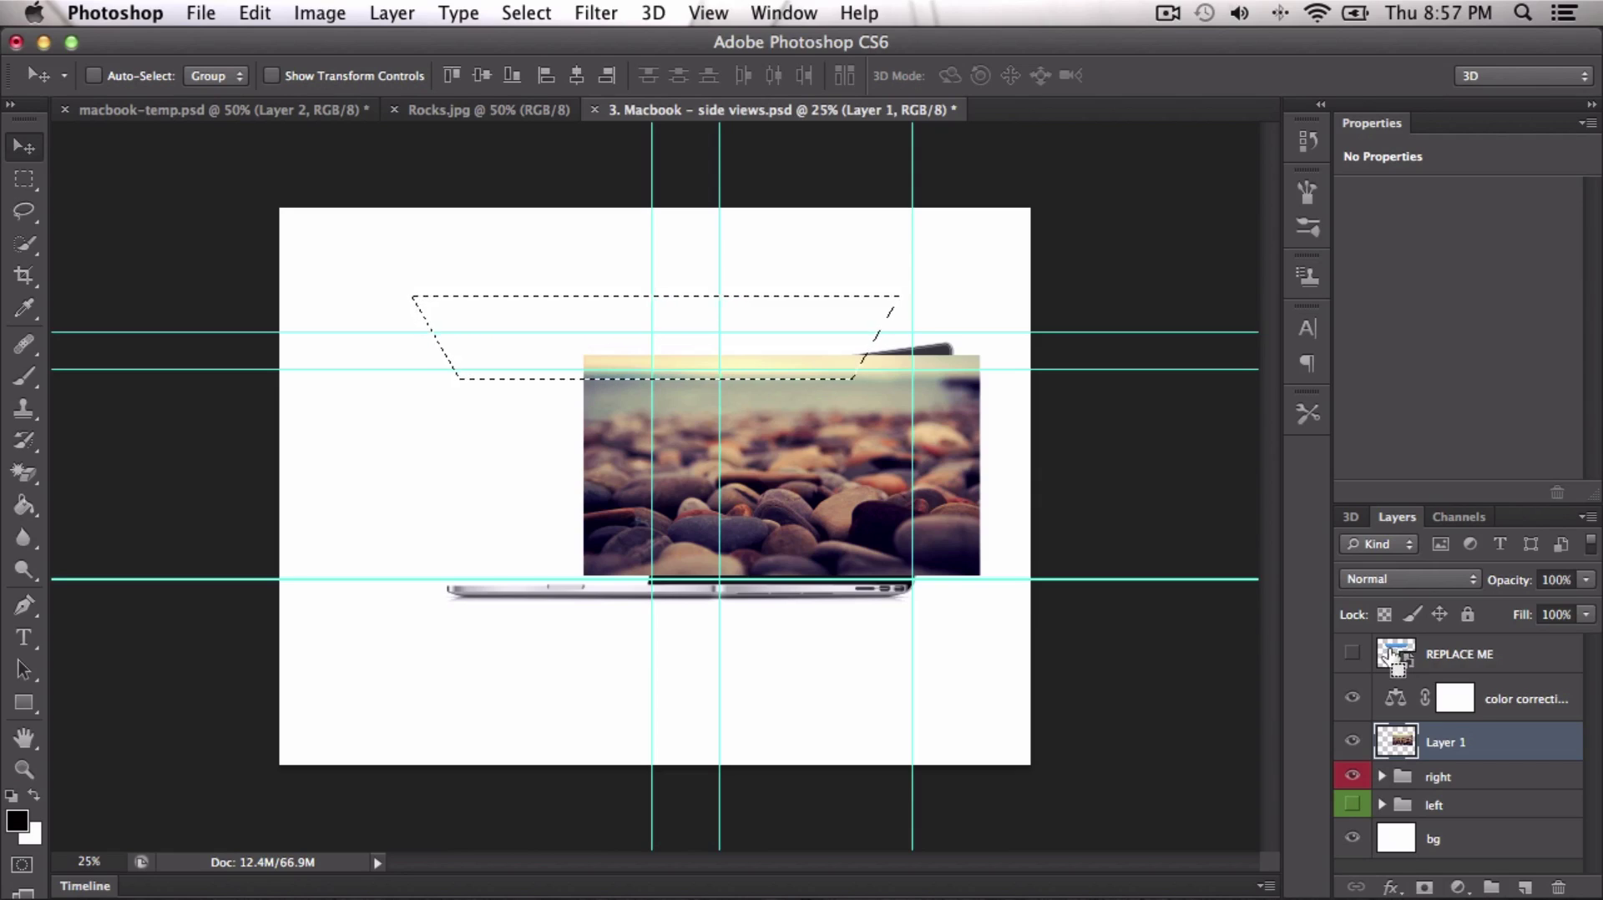
{"action": "key", "text": "super+d"}
{"action": "left_click", "coordinate": [1446, 658]}
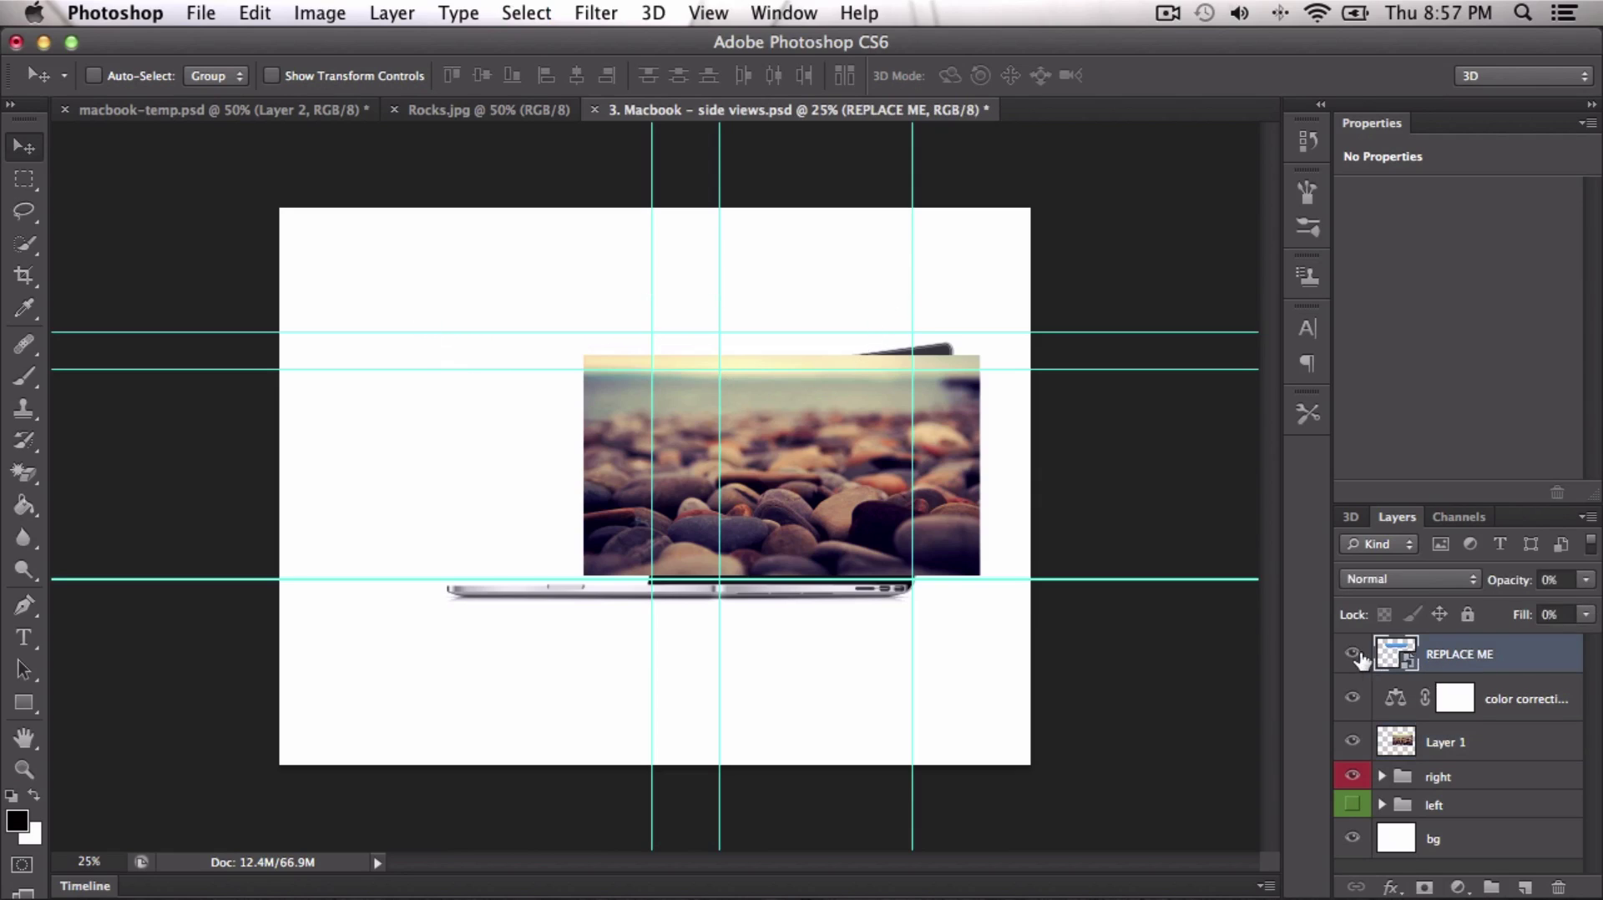
{"action": "left_click", "coordinate": [1523, 708]}
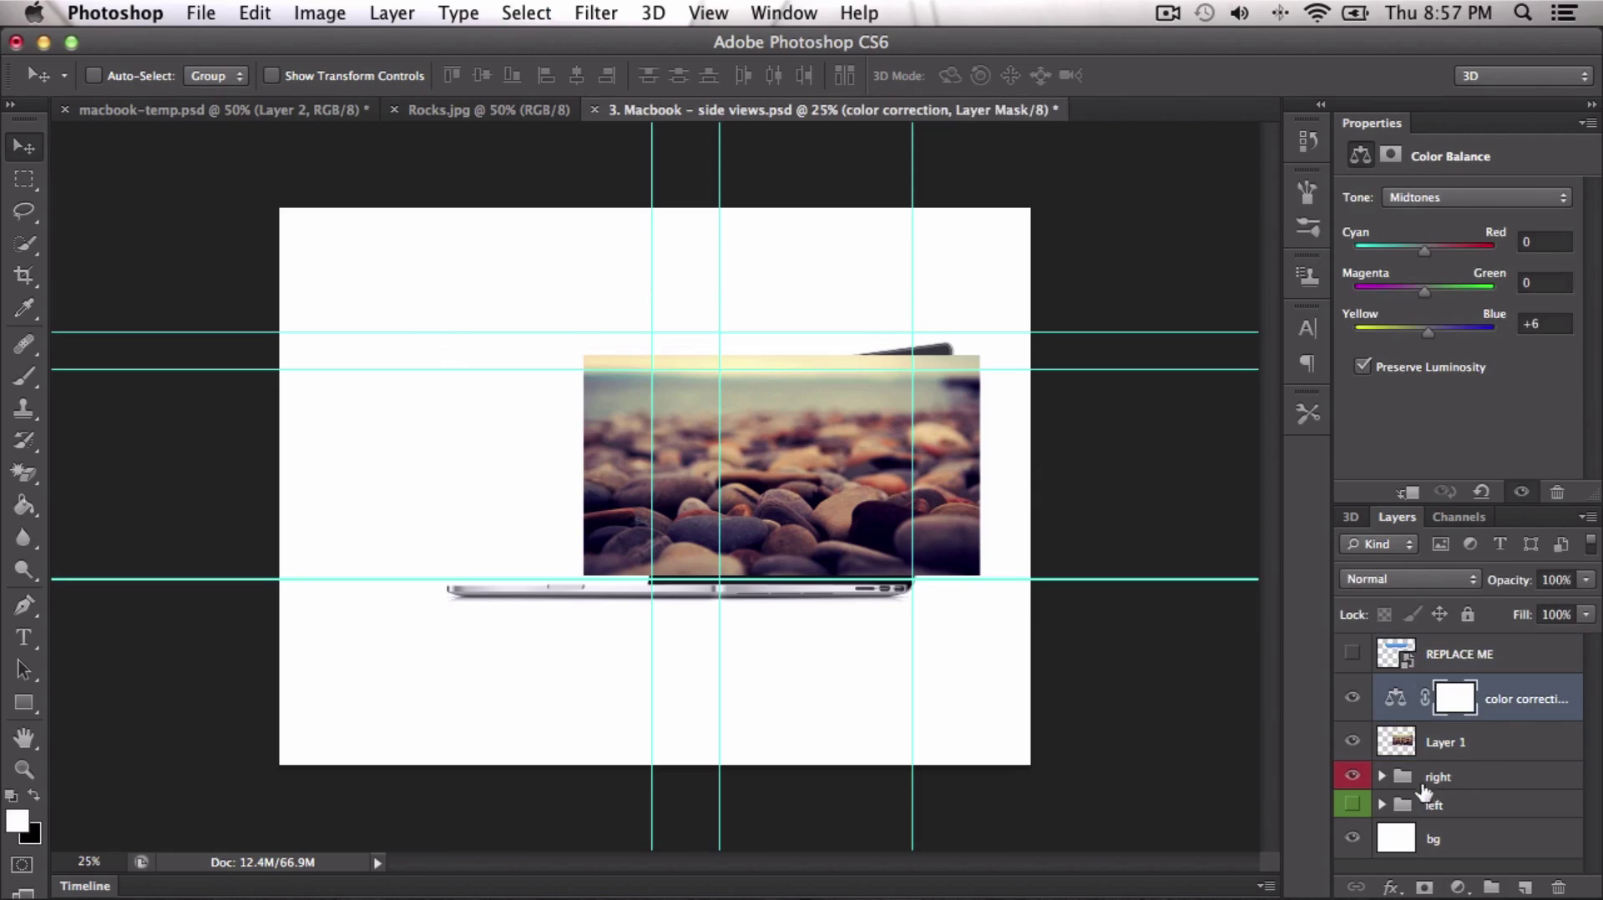
{"action": "left_click_drag", "start_coordinate": [804, 474], "coordinate": [613, 495]}
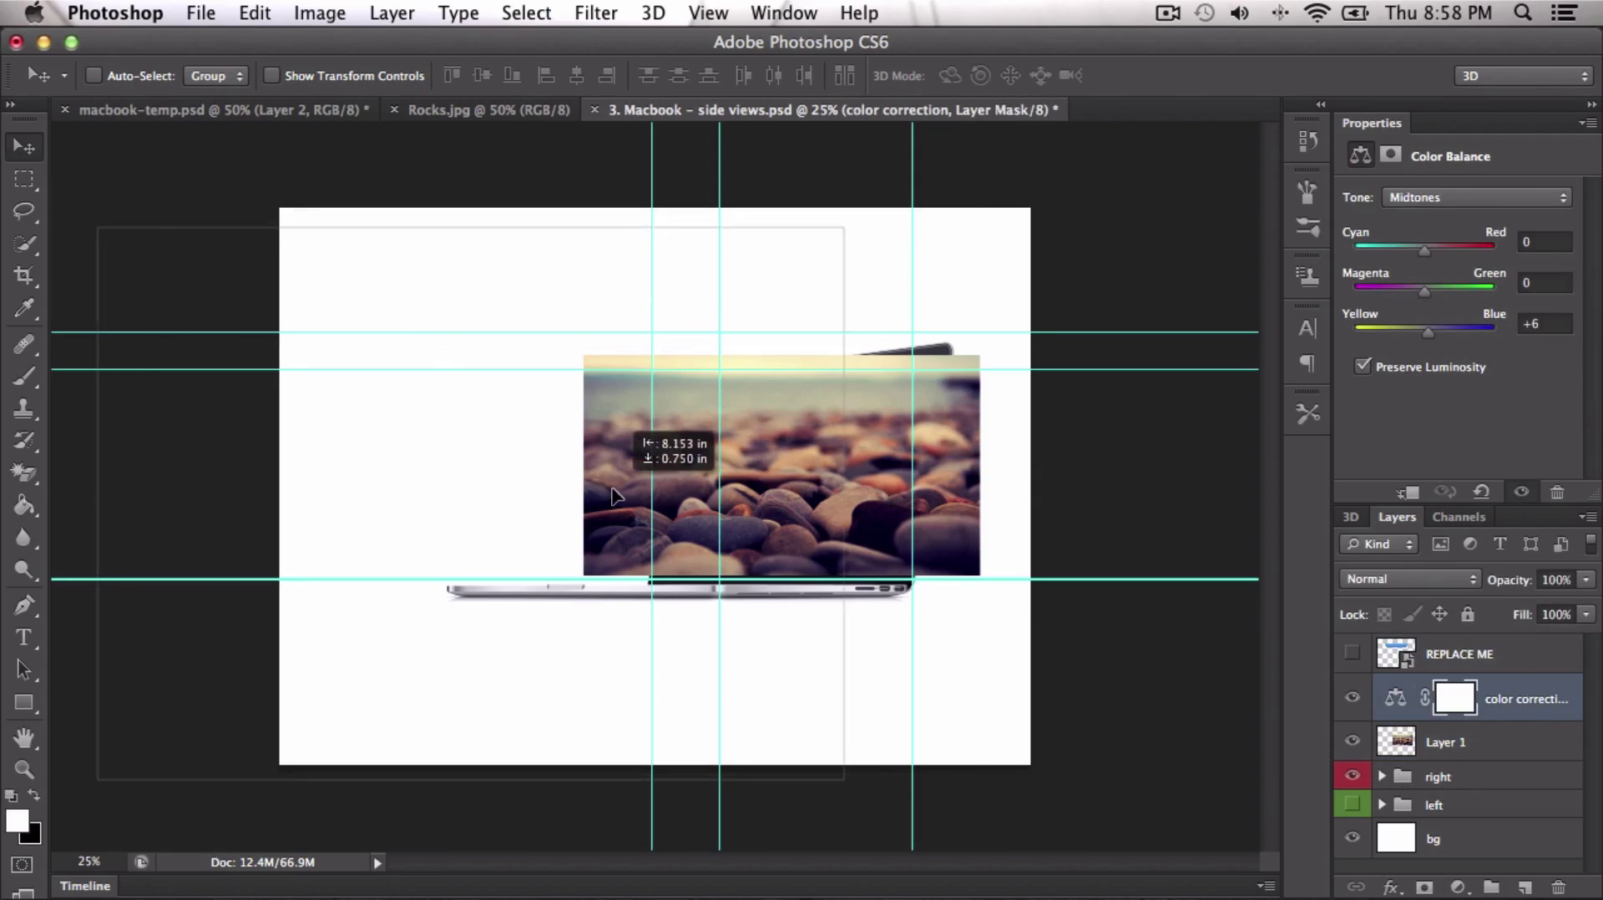
{"action": "key", "text": "super+z"}
- Shift Layer 1's rocks photo left off the laptop and make color correction and REPLACE ME visible
{"action": "left_click", "coordinate": [1448, 742]}
{"action": "left_click_drag", "start_coordinate": [768, 511], "coordinate": [514, 535]}
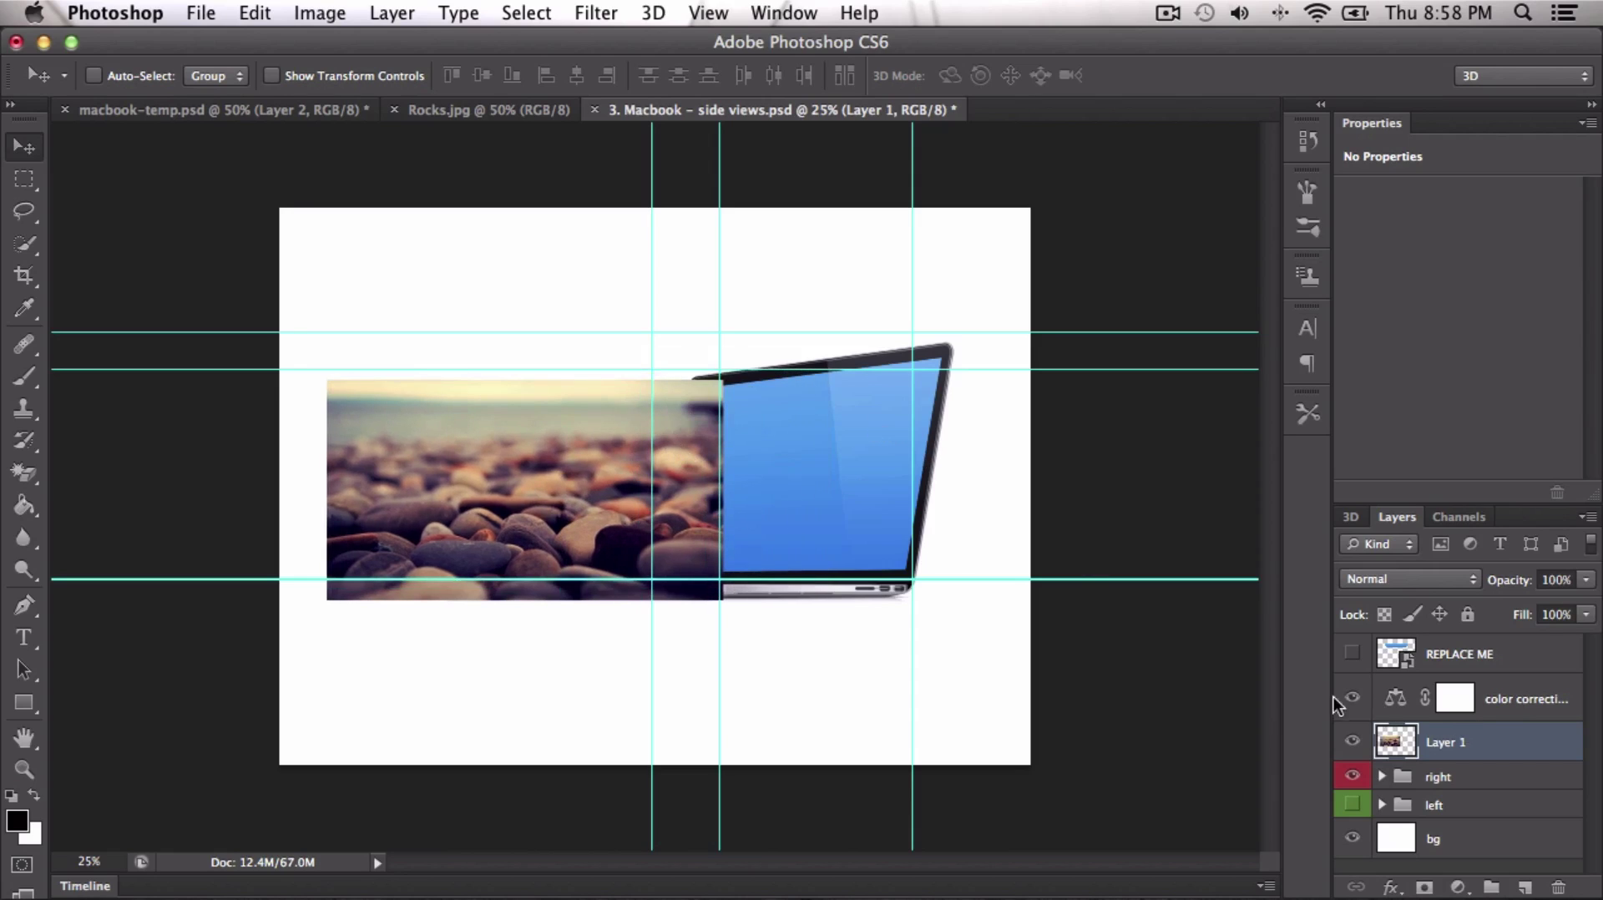
{"action": "left_click_drag", "start_coordinate": [1350, 699], "coordinate": [1347, 658]}
{"action": "left_click", "coordinate": [1352, 805]}
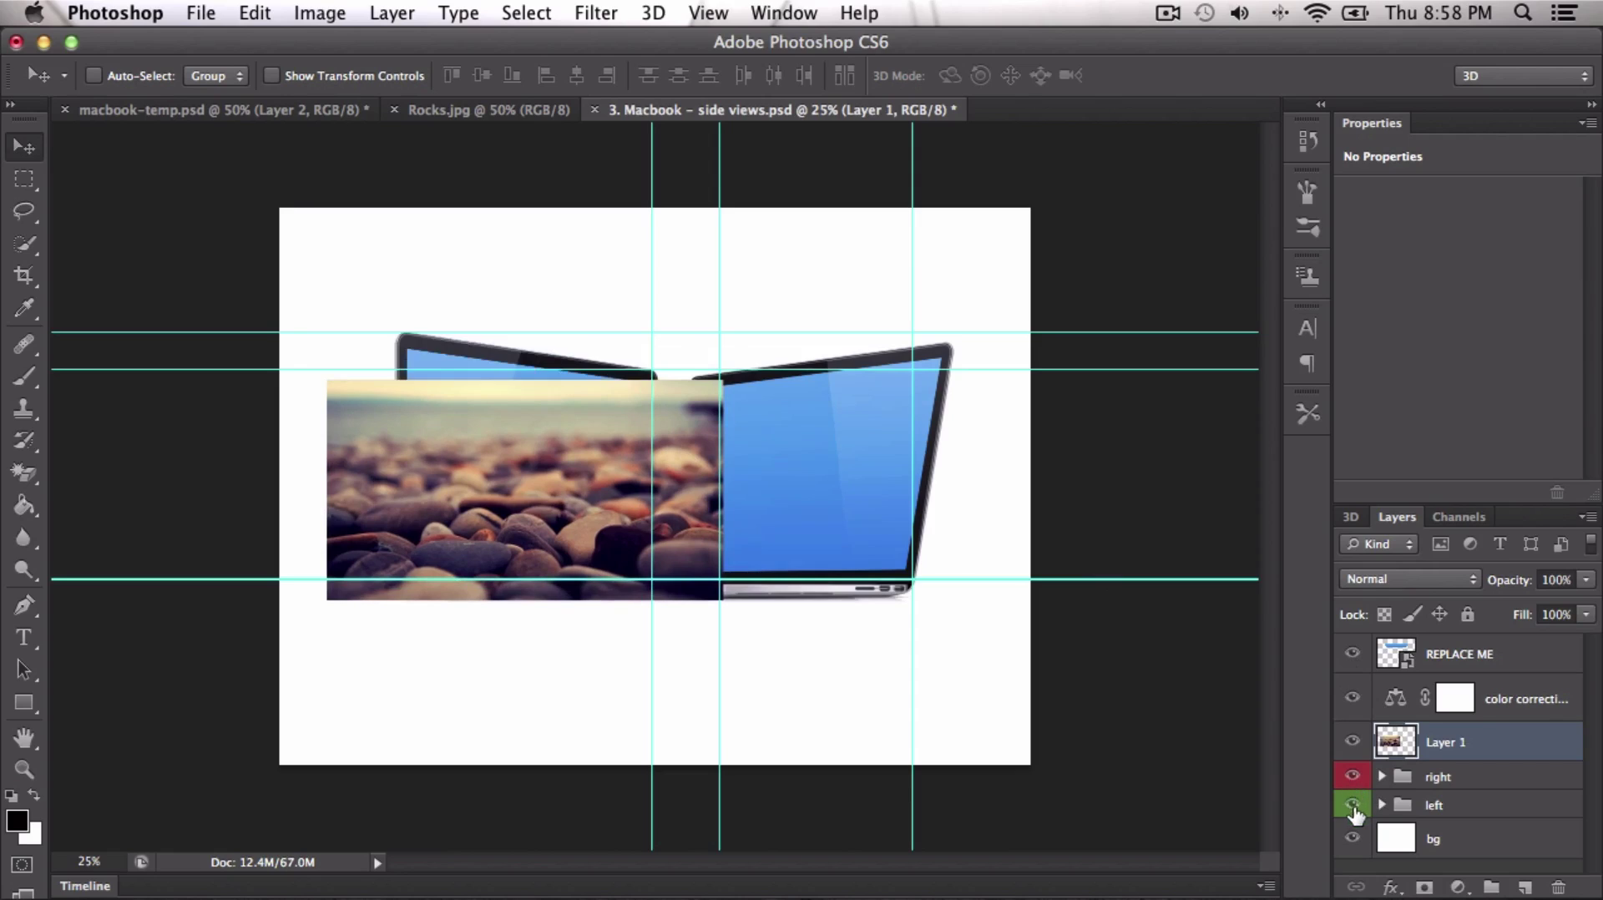
{"action": "left_click", "coordinate": [1352, 805]}
- Expand the right laptop group and toggle the base box, display 110 and display 90 layers to compare
{"action": "left_click", "coordinate": [1347, 777]}
{"action": "left_click", "coordinate": [1348, 776]}
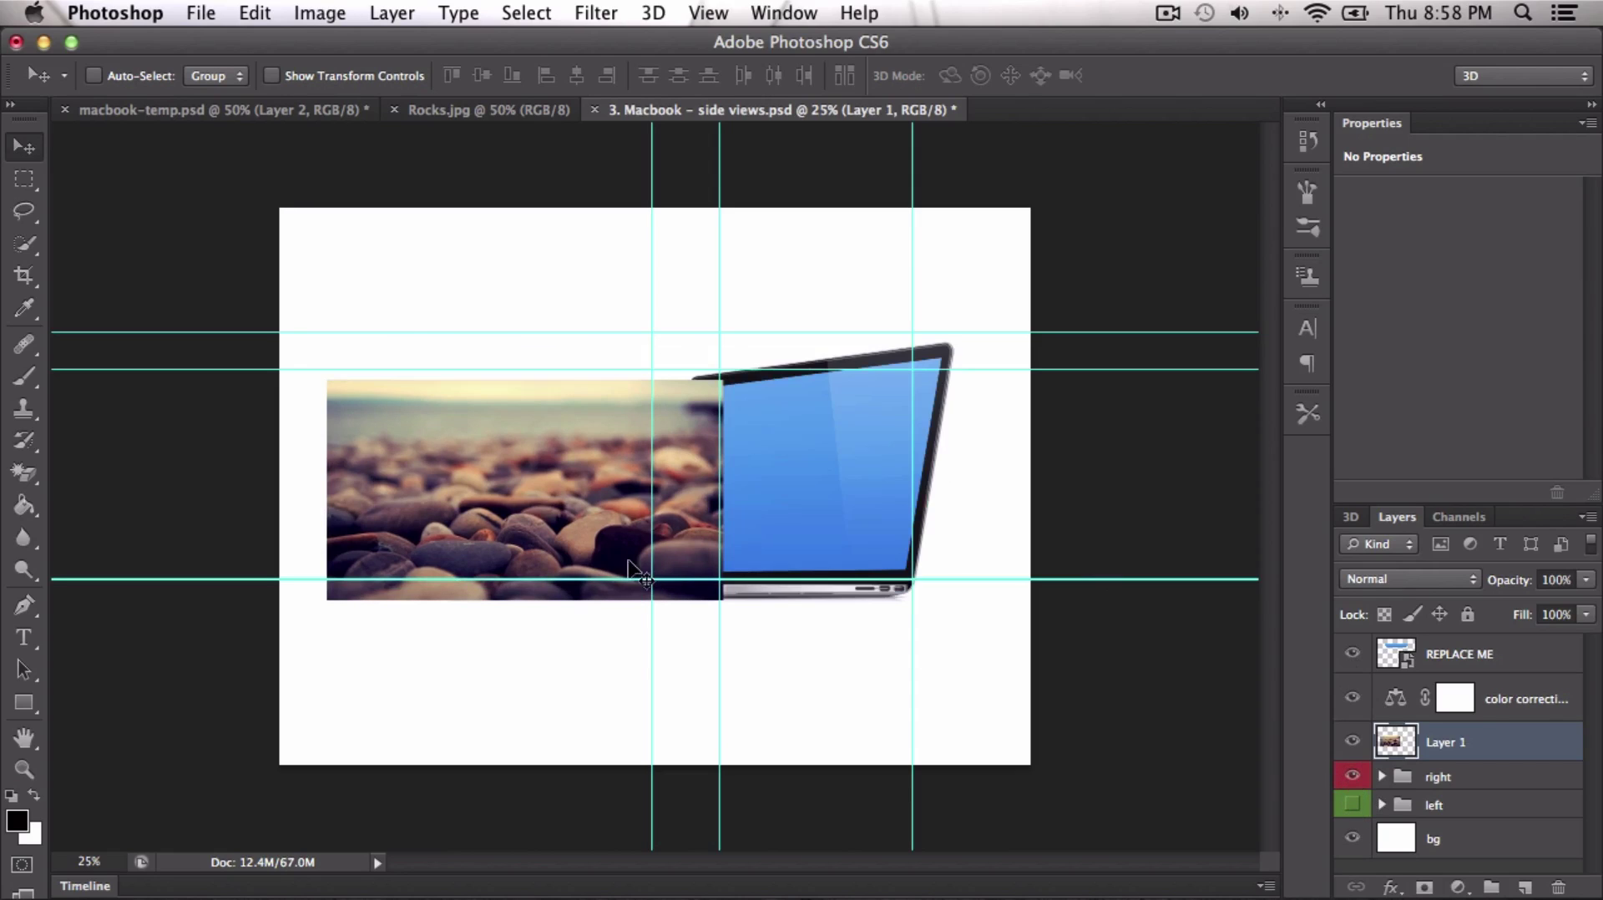
{"action": "left_click", "coordinate": [1382, 777]}
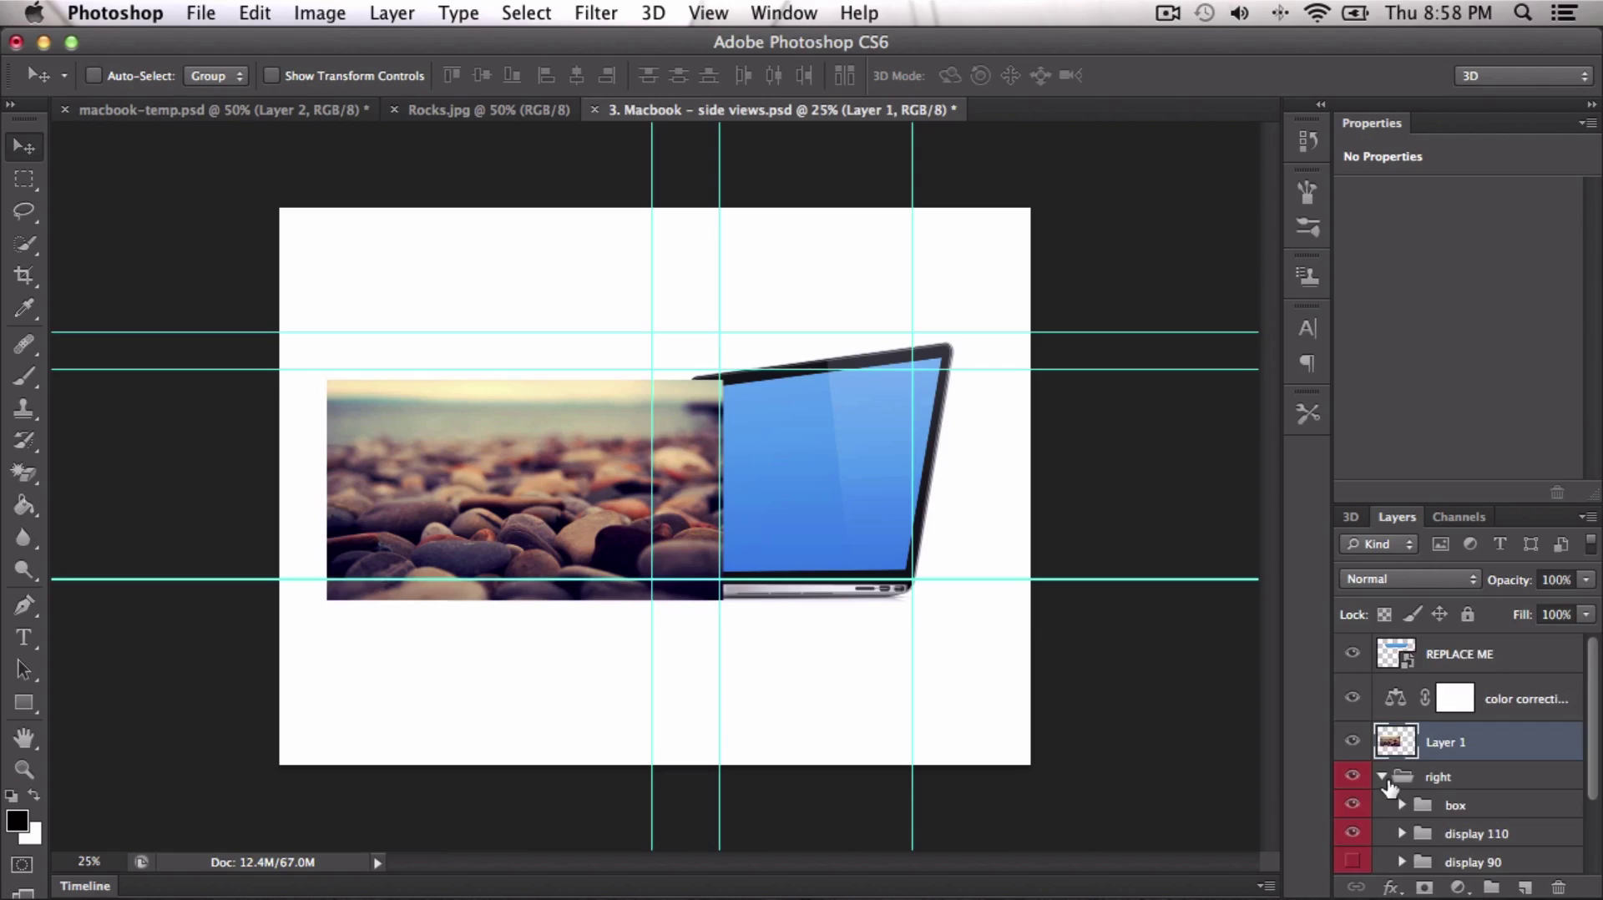
{"action": "scroll", "coordinate": [1387, 768], "scroll_direction": "down", "scroll_amount": 2}
{"action": "left_click", "coordinate": [1351, 711]}
{"action": "left_click", "coordinate": [1352, 712]}
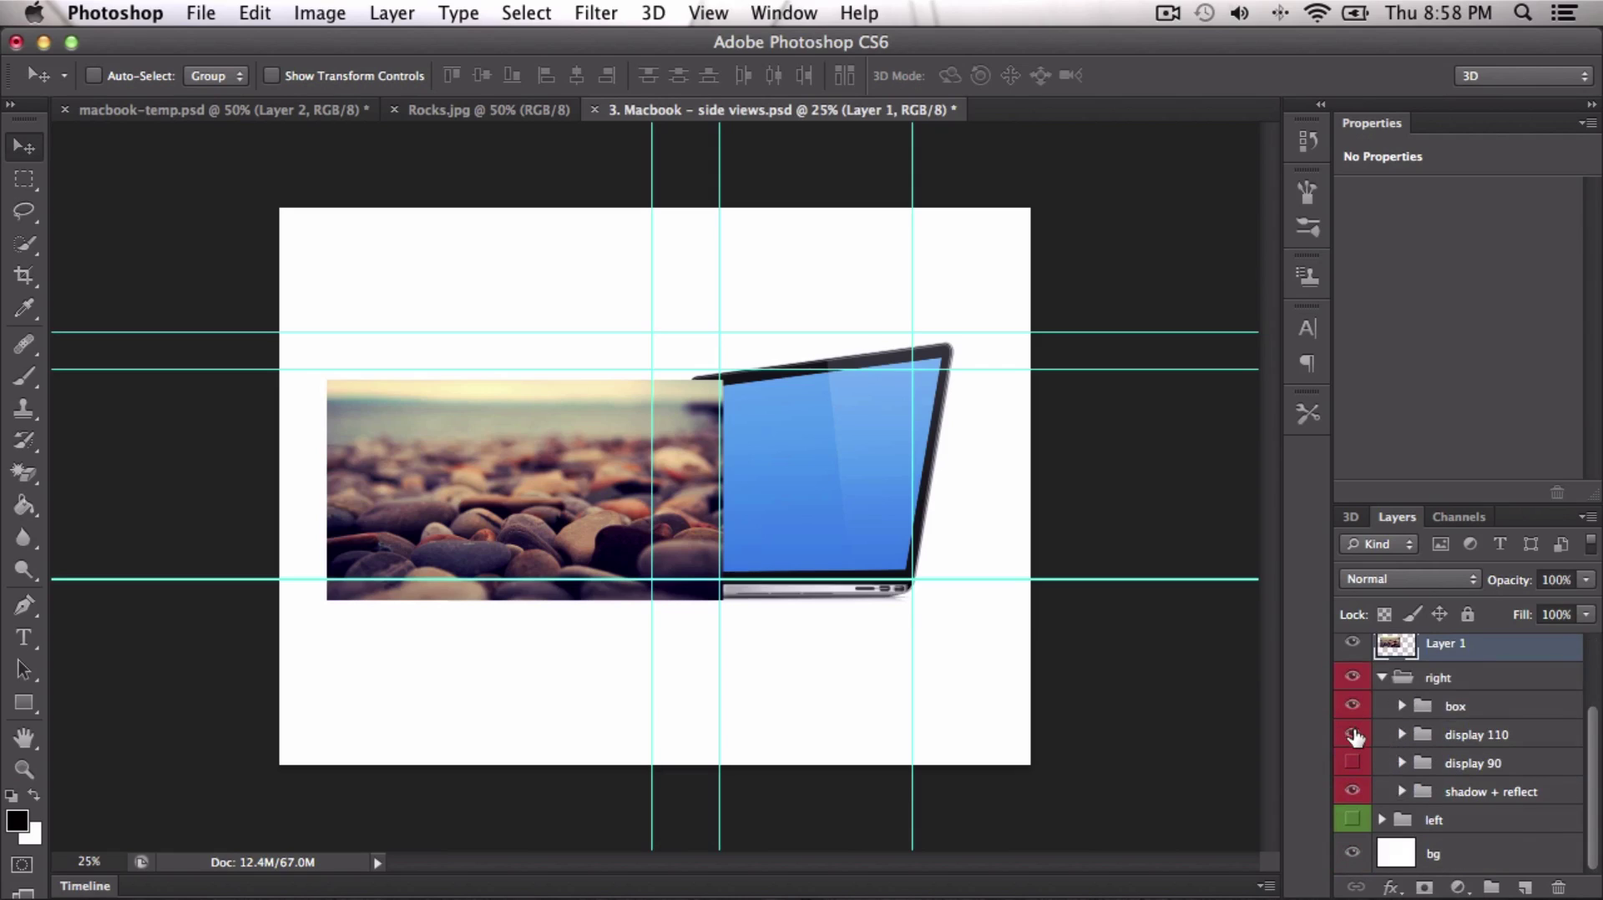
{"action": "left_click", "coordinate": [1354, 735]}
{"action": "left_click", "coordinate": [1355, 736]}
{"action": "left_click", "coordinate": [1351, 762]}
{"action": "left_click", "coordinate": [1352, 762]}
{"action": "left_click", "coordinate": [1353, 790]}
{"action": "left_click", "coordinate": [1352, 790]}
{"action": "left_click", "coordinate": [1352, 735]}
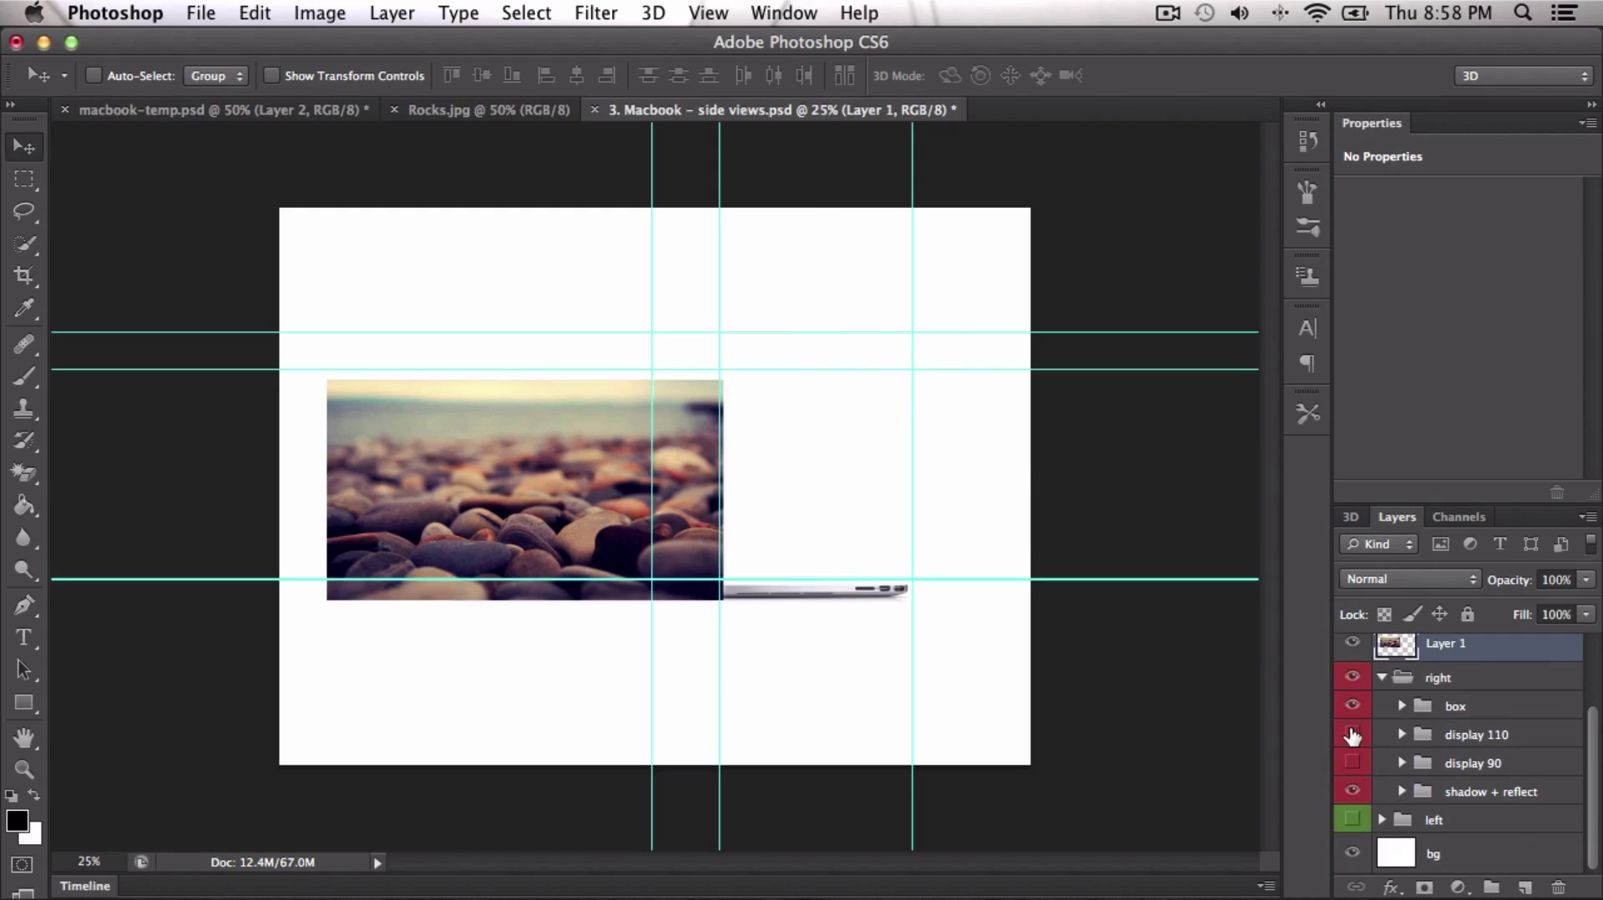
{"action": "left_click", "coordinate": [1352, 734]}
- Expand display 110's screen group and toggle the blue screen layer to inspect it
{"action": "left_click", "coordinate": [1402, 734]}
{"action": "scroll", "coordinate": [1402, 764], "scroll_direction": "down", "scroll_amount": 4}
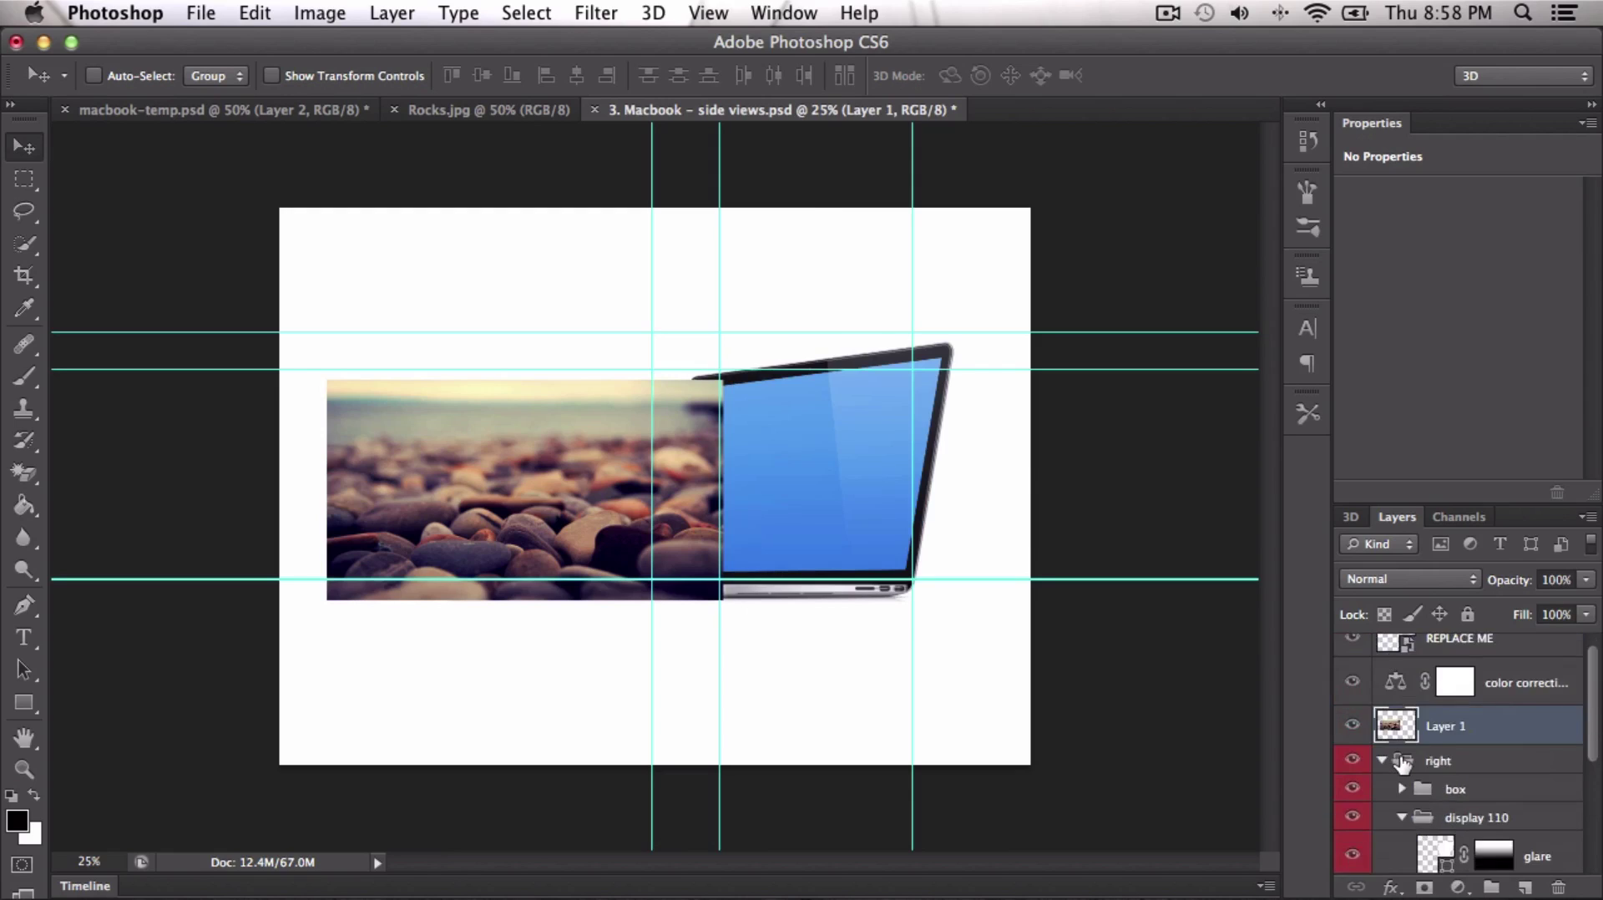
{"action": "left_click", "coordinate": [1419, 711]}
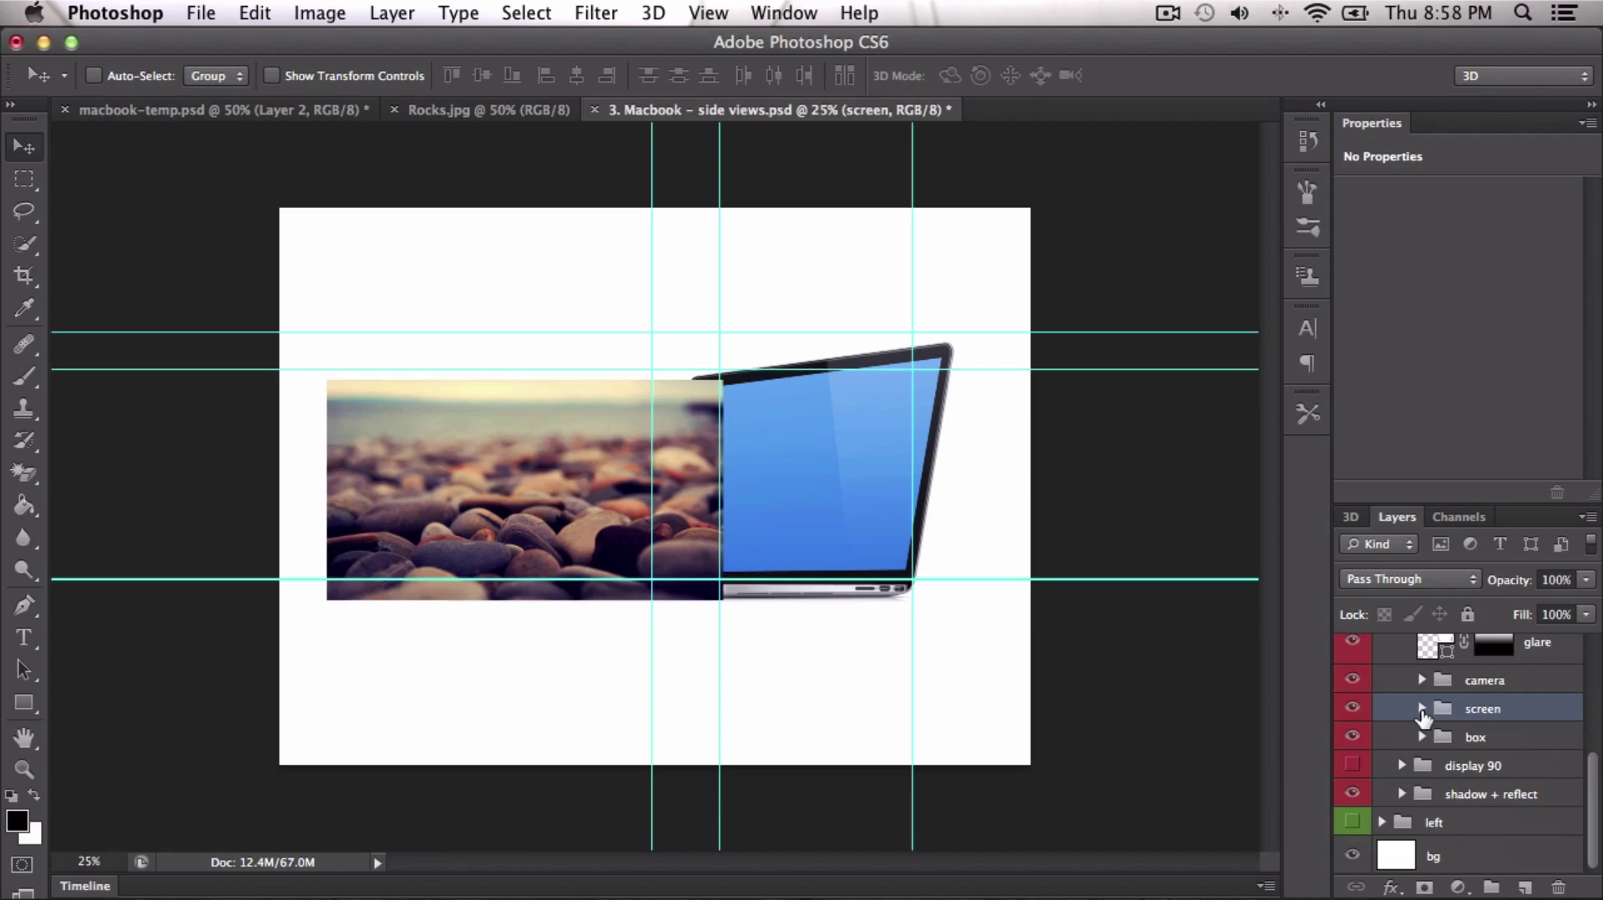
{"action": "left_click", "coordinate": [1421, 709]}
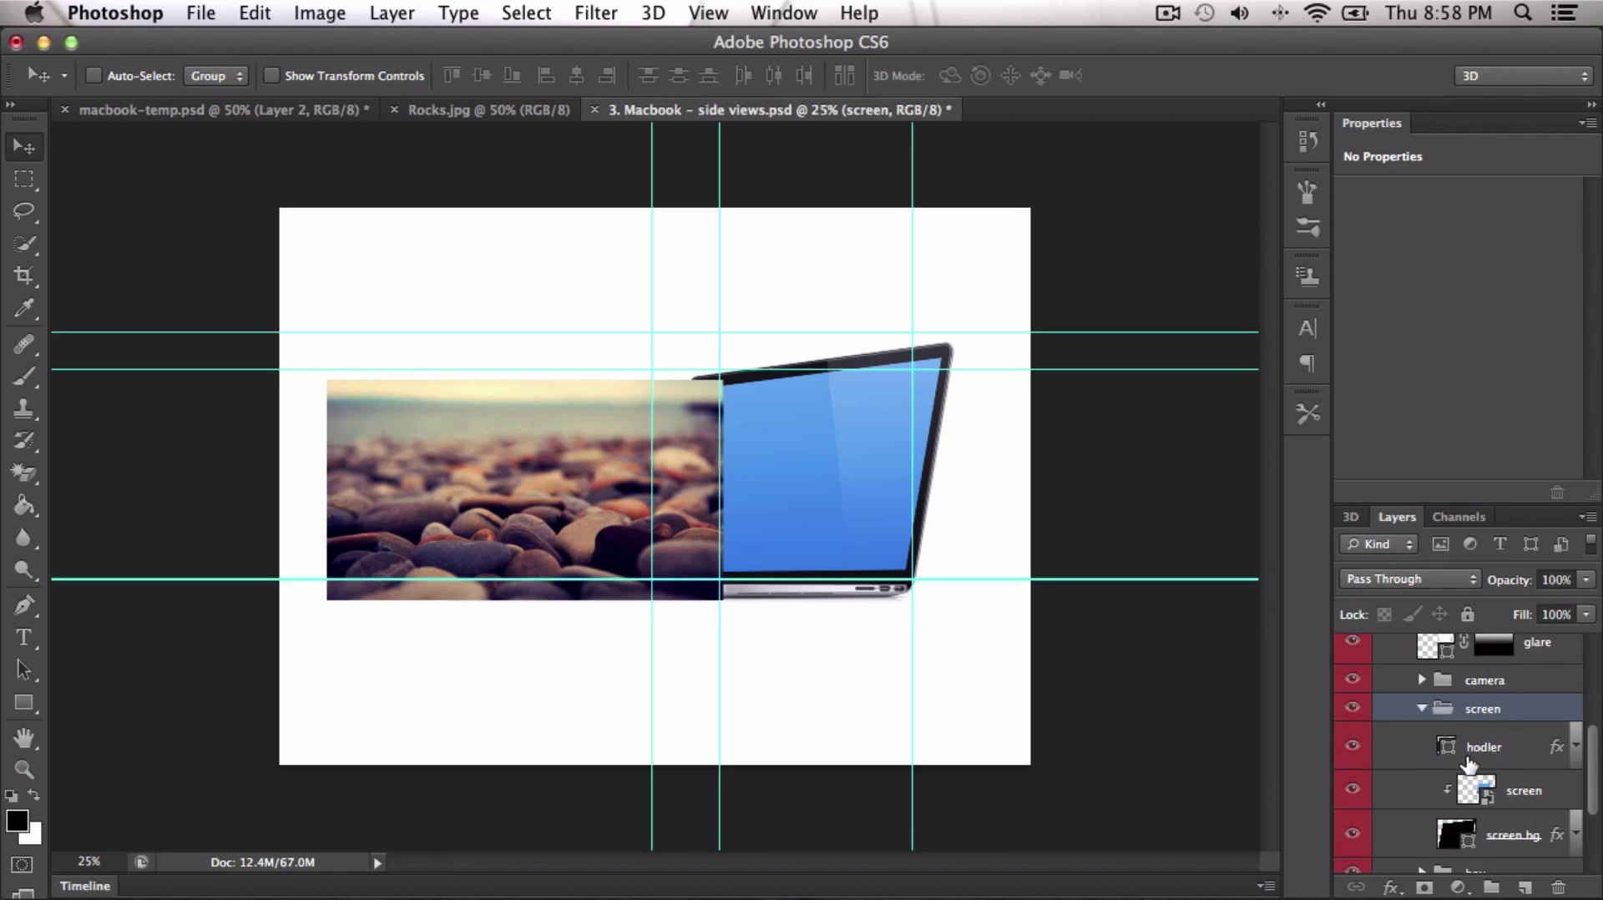
{"action": "scroll", "coordinate": [1467, 764], "scroll_direction": "down", "scroll_amount": 2}
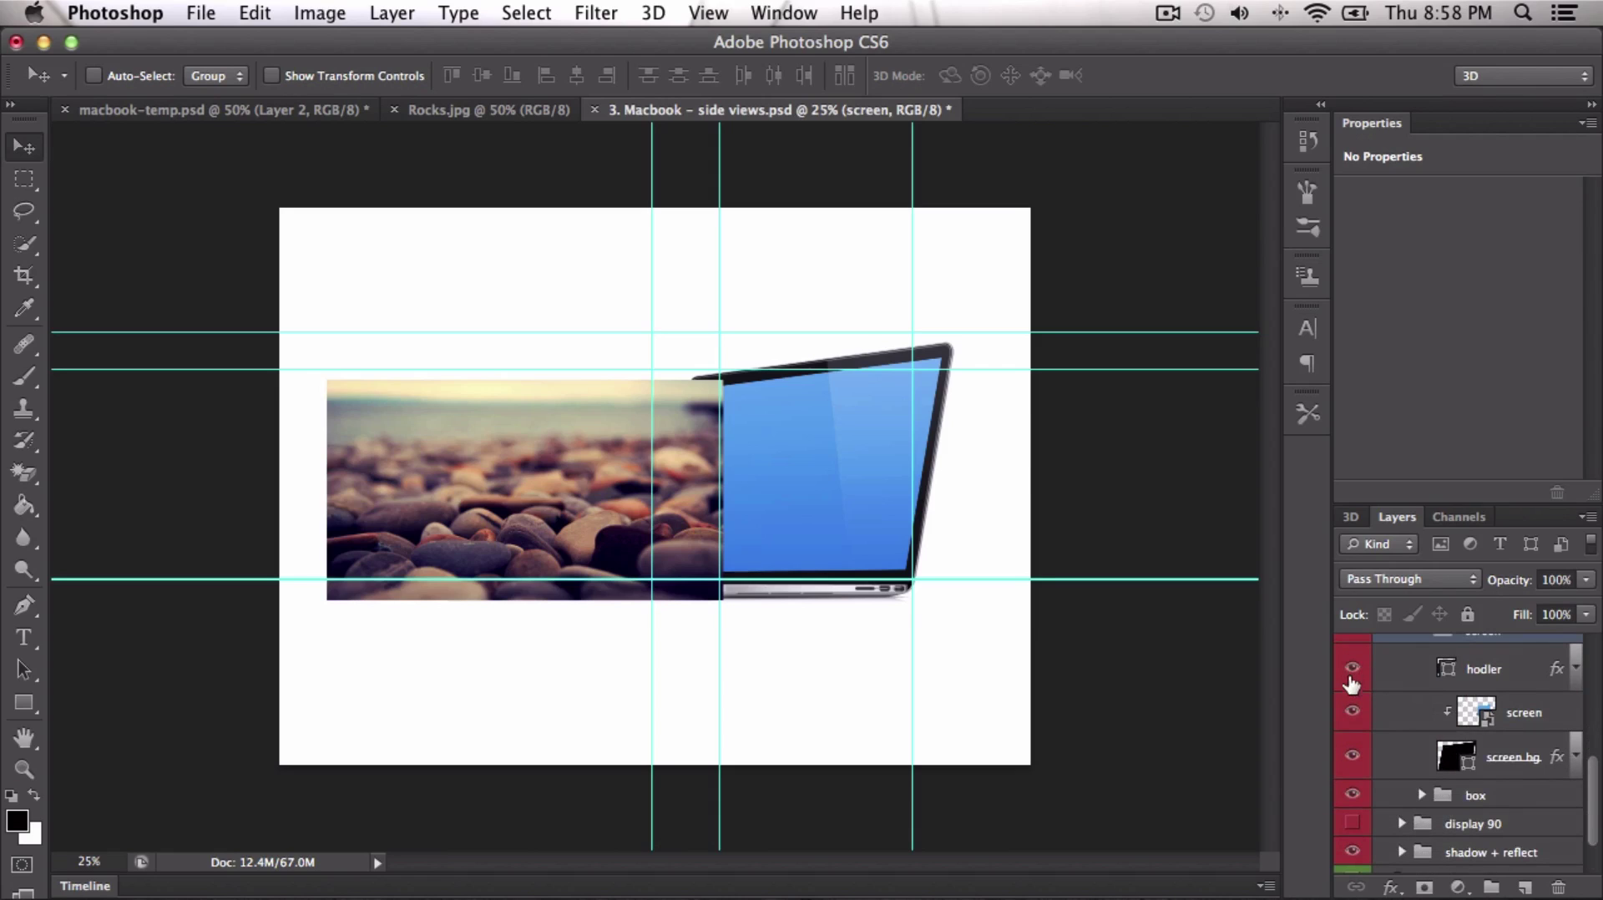
{"action": "left_click", "coordinate": [1352, 724]}
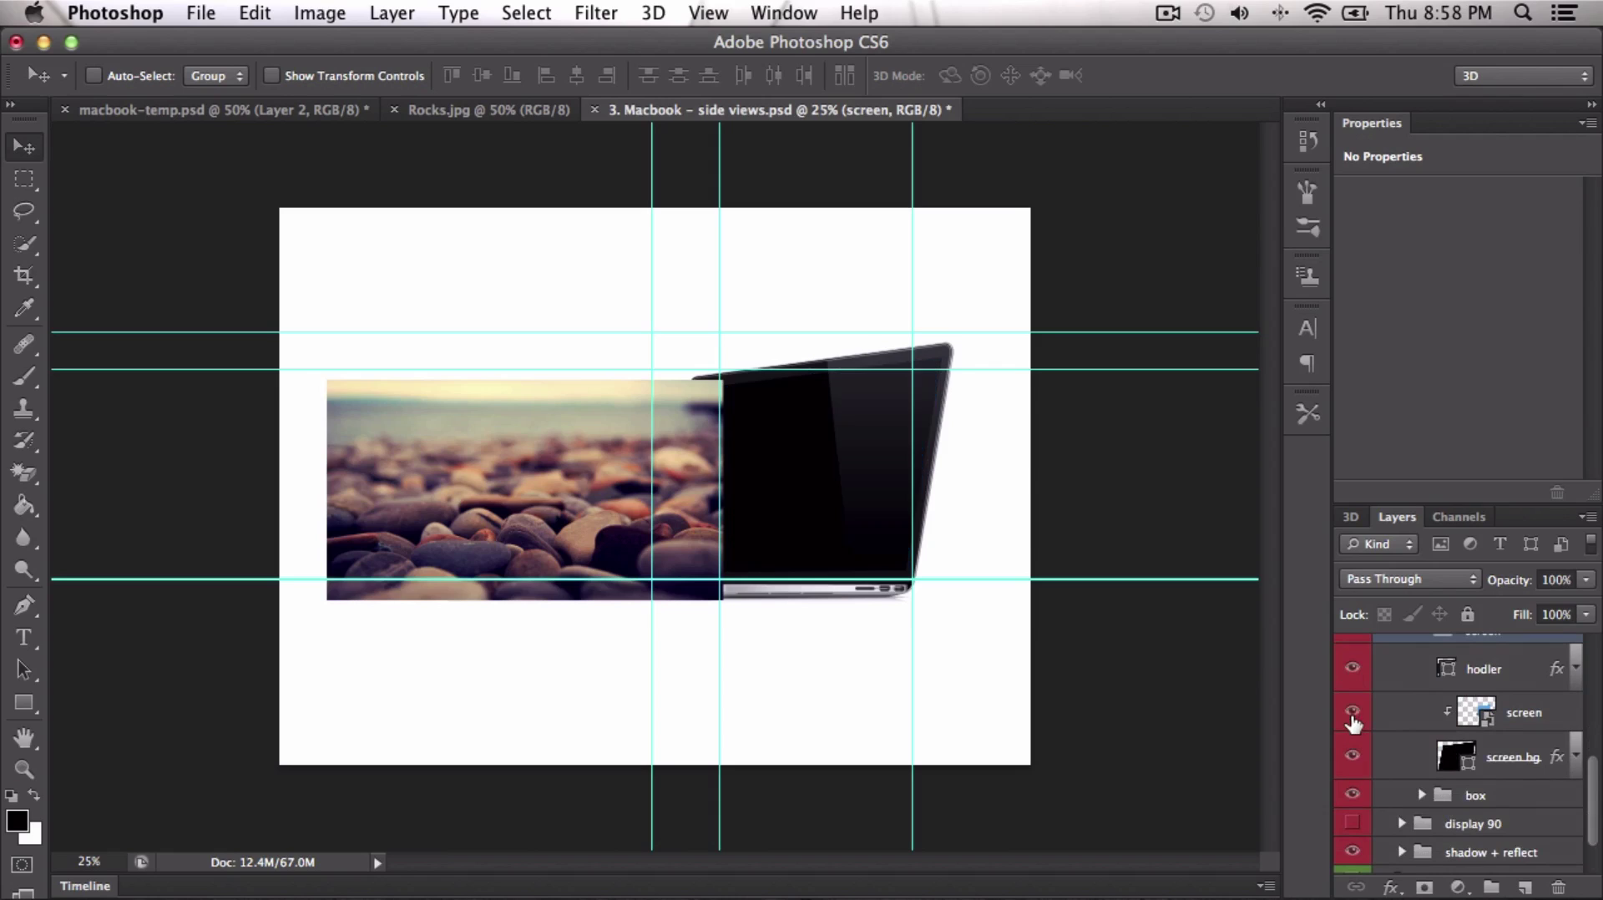
{"action": "left_click", "coordinate": [1353, 716]}
{"action": "left_click", "coordinate": [1352, 717]}
{"action": "left_click", "coordinate": [1352, 716]}
{"action": "left_click", "coordinate": [1536, 725]}
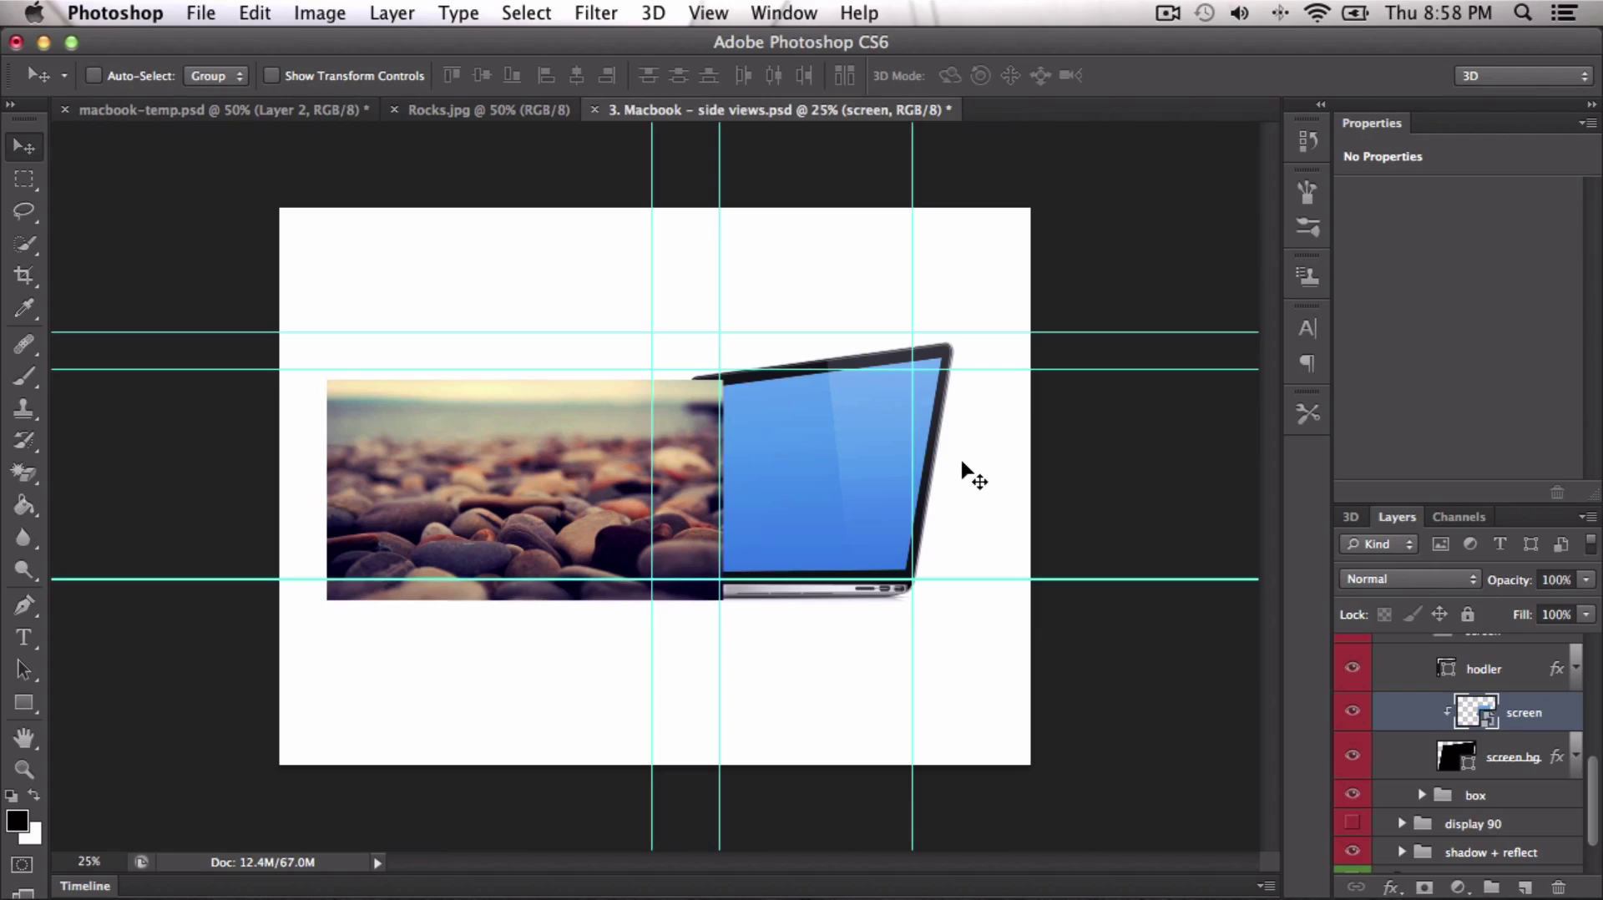
{"action": "left_click", "coordinate": [1353, 711]}
{"action": "left_click", "coordinate": [1353, 712]}
{"action": "left_click_drag", "start_coordinate": [1596, 793], "coordinate": [1451, 682]}
- Load the laptop screen shape as a selection, trying and undoing moves of the rocks and REPLACE ME layers
{"action": "left_click", "coordinate": [1461, 704]}
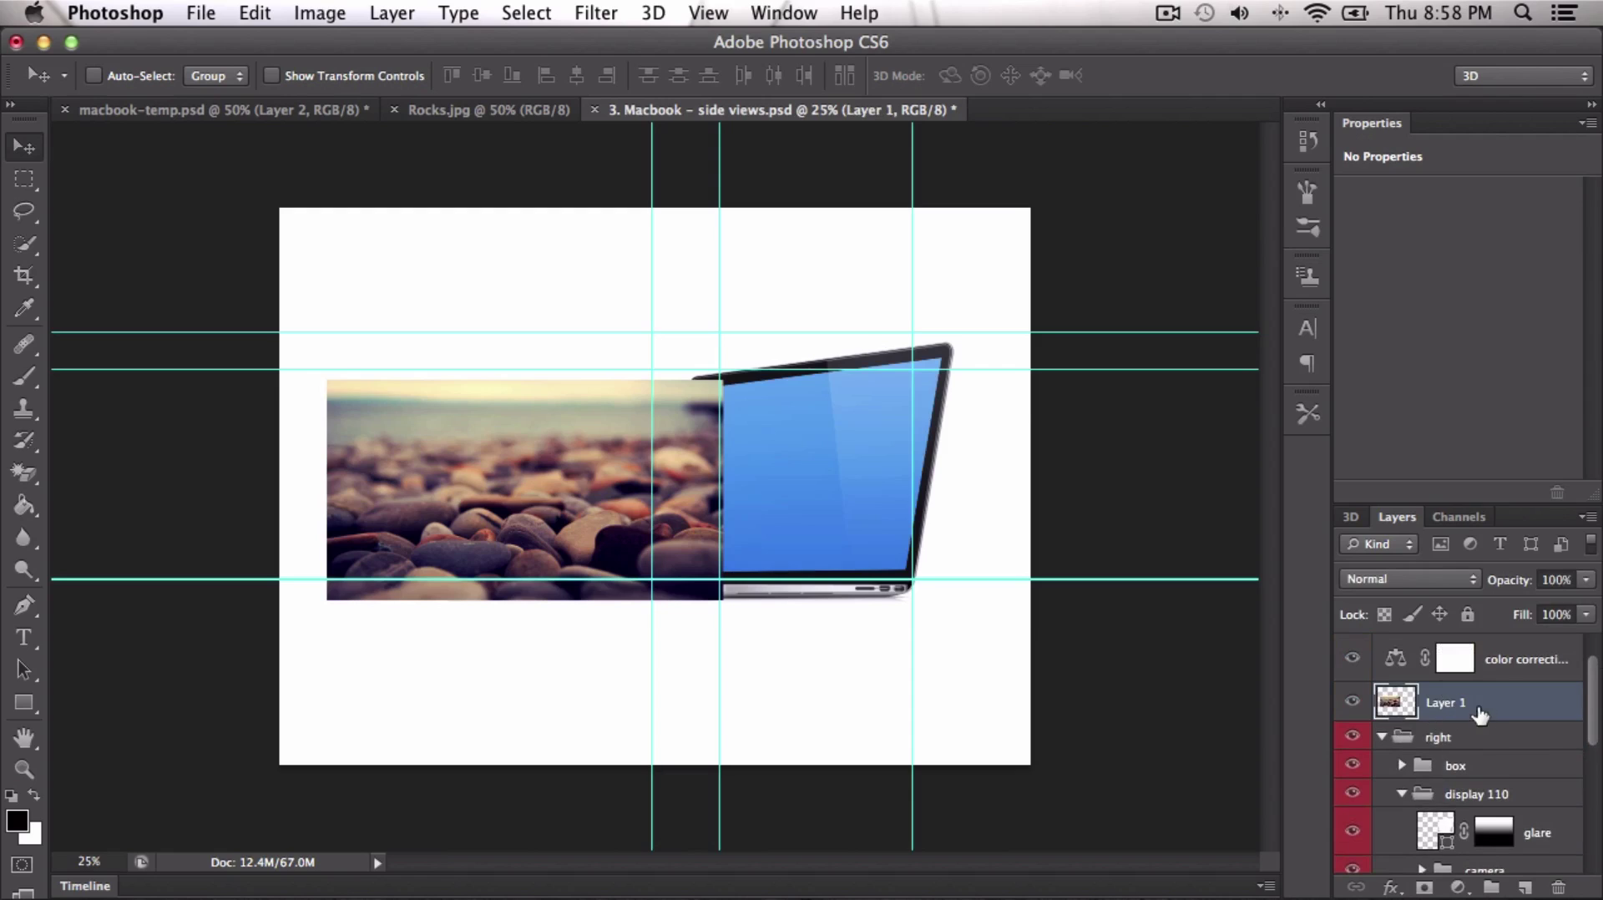
{"action": "left_click_drag", "start_coordinate": [1596, 703], "coordinate": [1494, 797]}
{"action": "left_click", "coordinate": [1474, 753], "text": "super"}
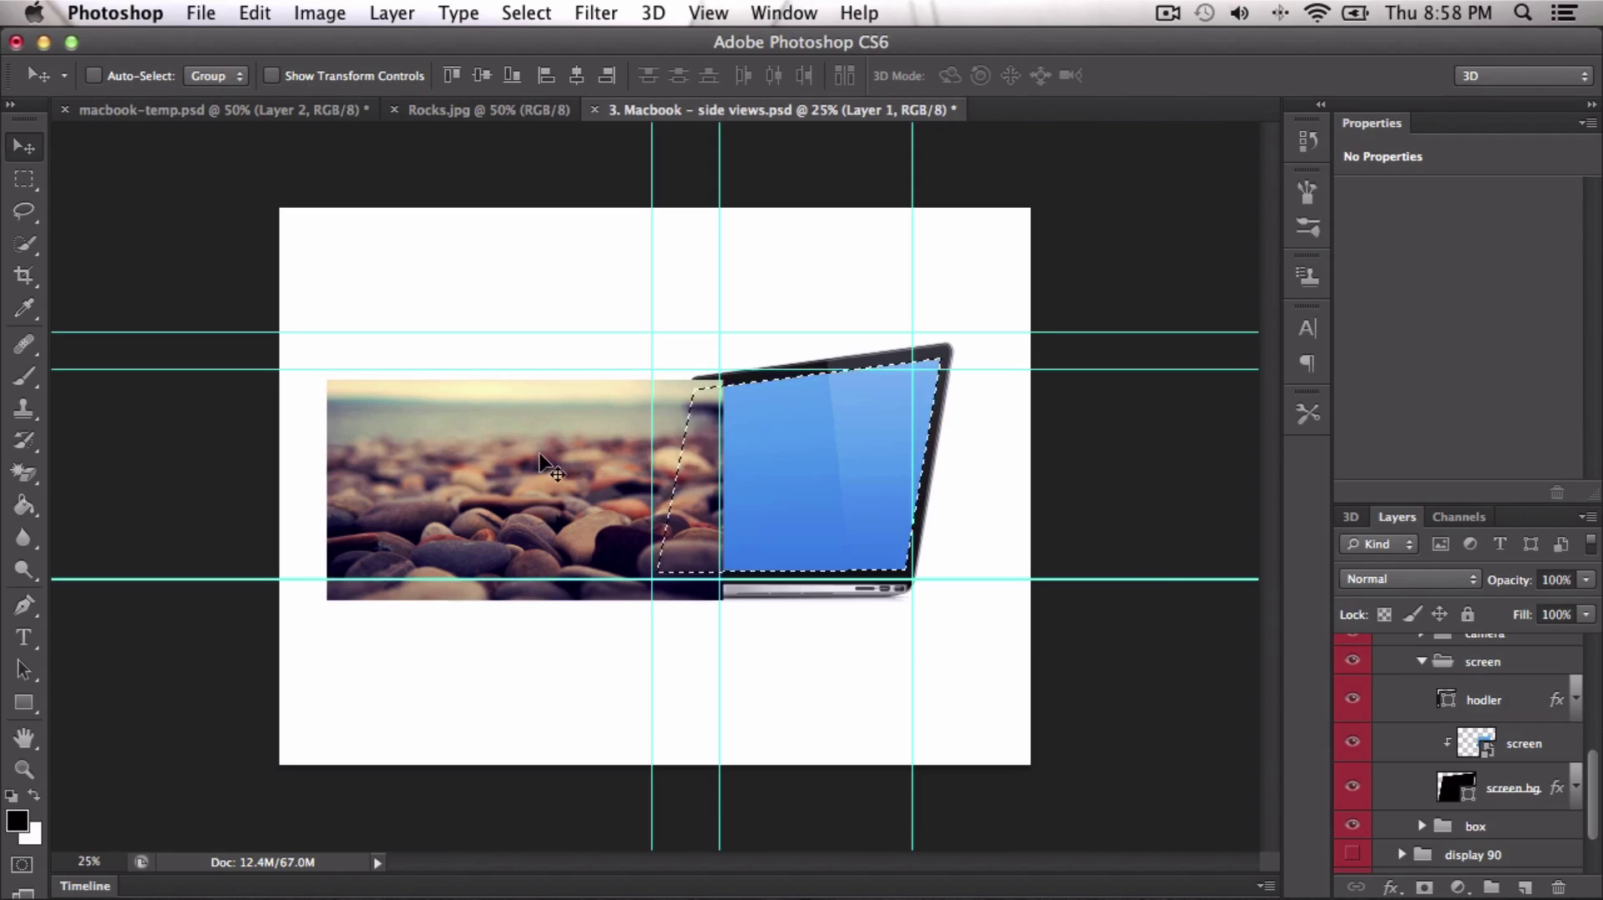
{"action": "left_click_drag", "start_coordinate": [543, 457], "coordinate": [711, 458]}
{"action": "key", "text": "super+z"}
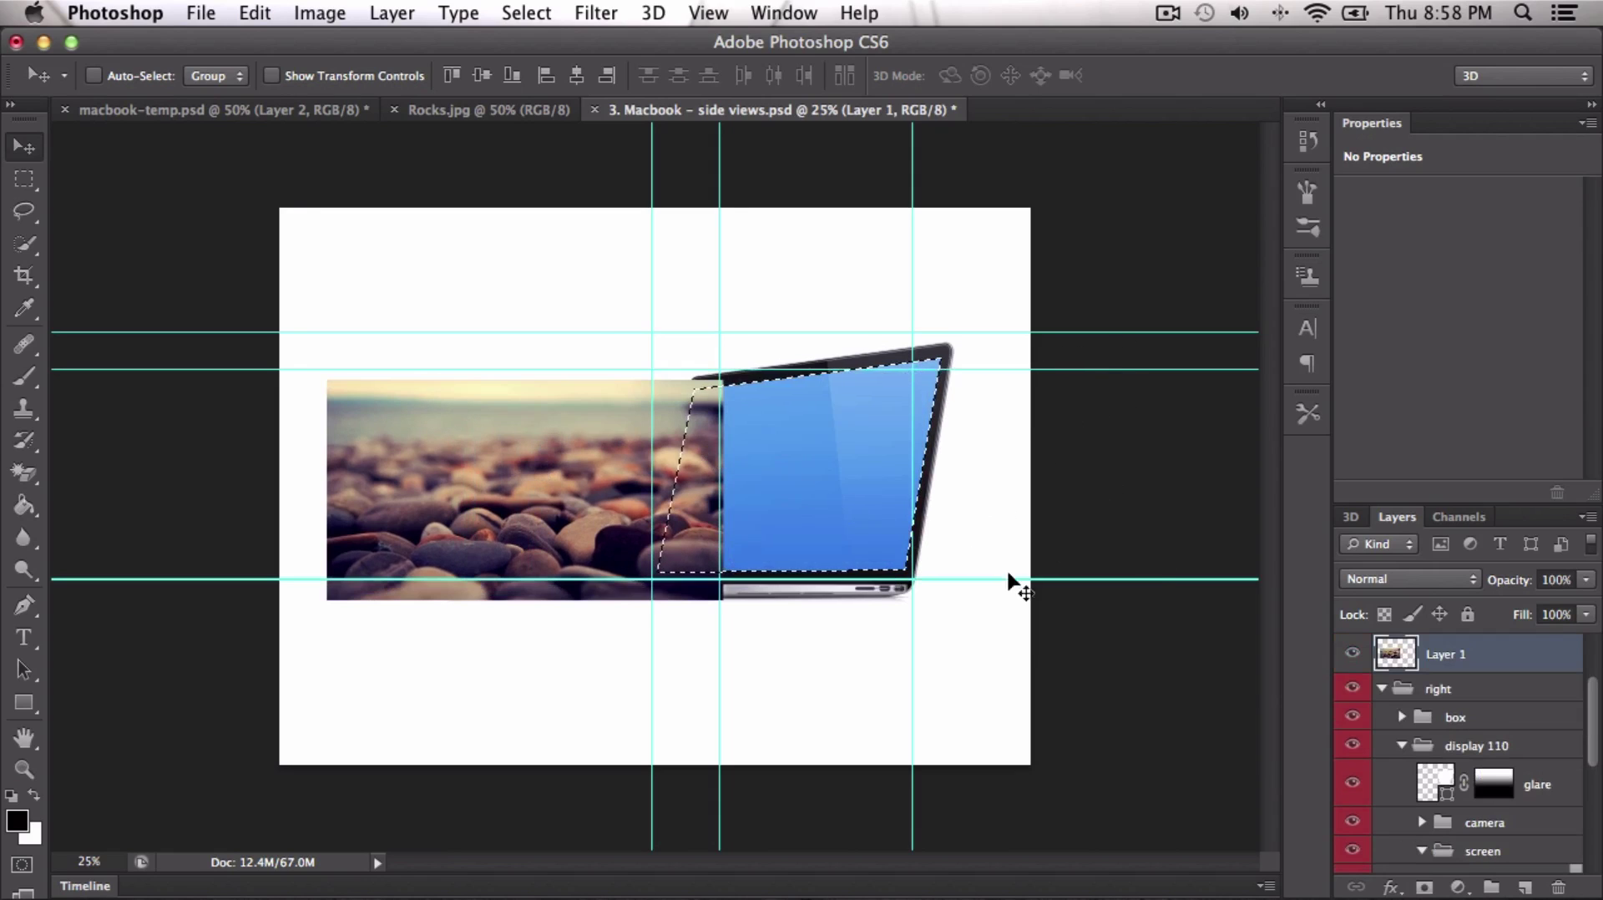
{"action": "scroll", "coordinate": [1471, 701], "scroll_direction": "up", "scroll_amount": 2}
{"action": "left_click", "coordinate": [1457, 655]}
{"action": "key", "text": "super+d"}
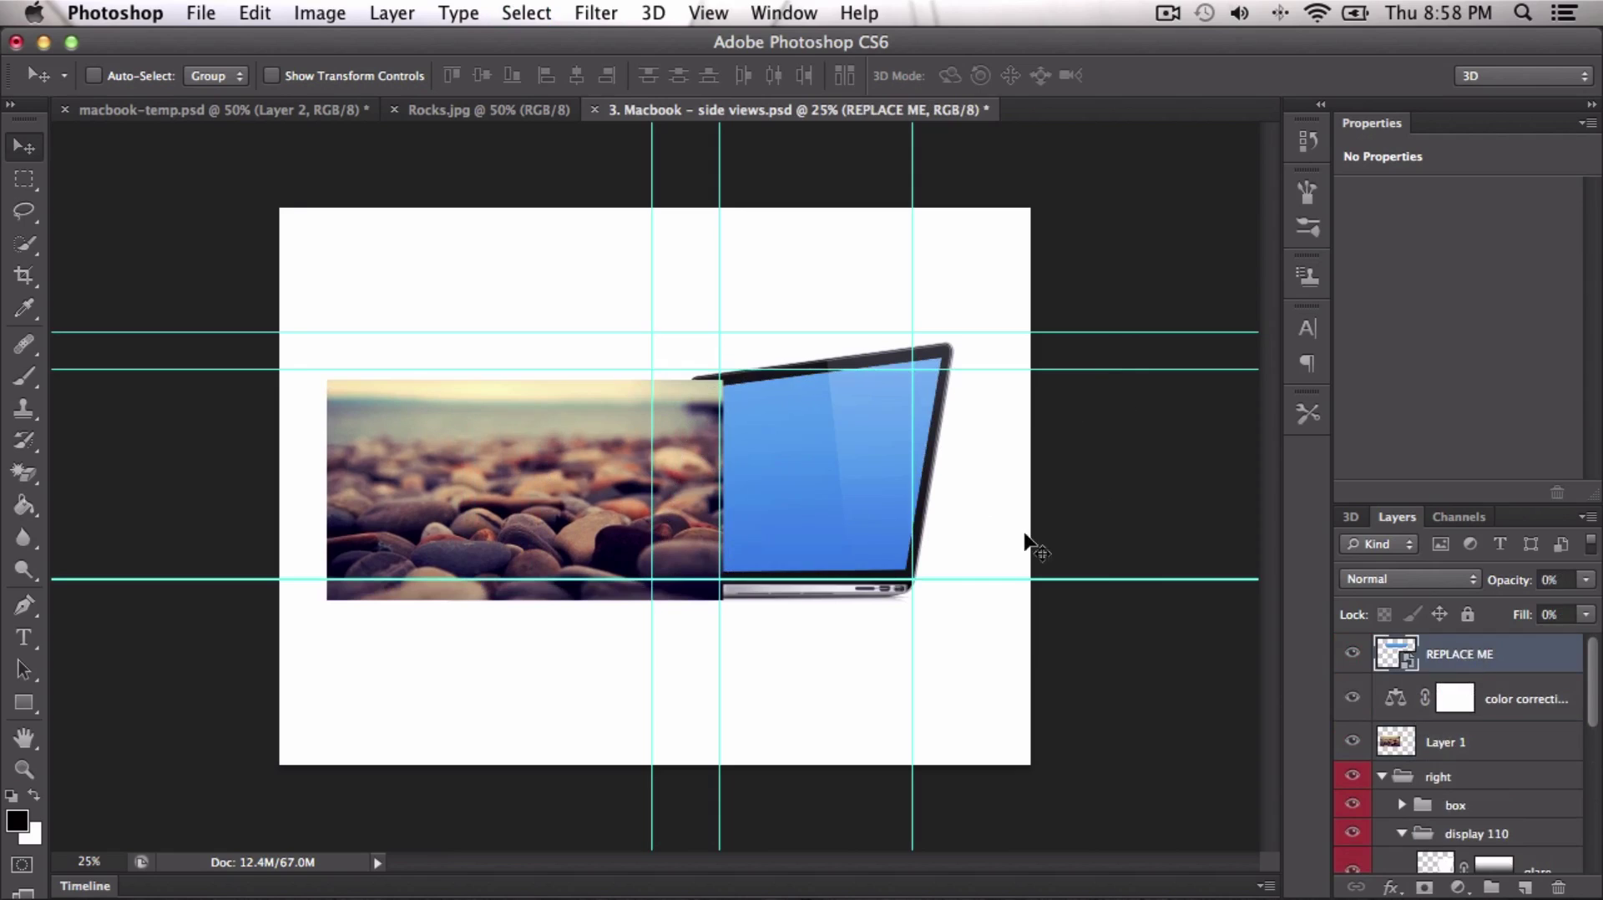
{"action": "left_click_drag", "start_coordinate": [632, 487], "coordinate": [826, 467]}
{"action": "key", "text": "super+z"}
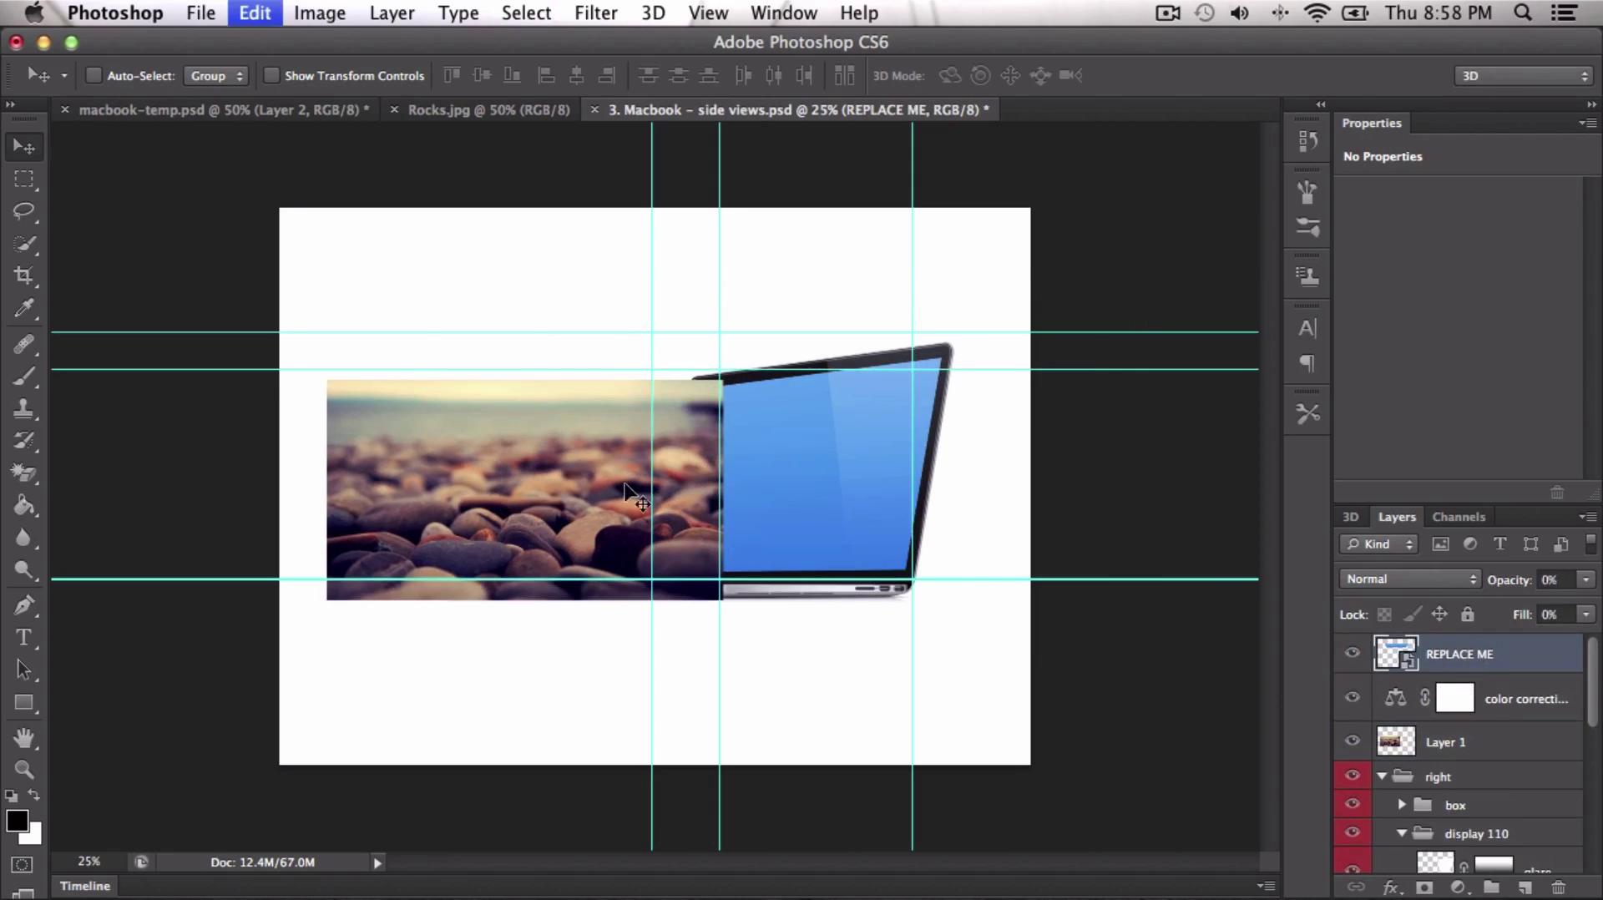
- Move Layer 1's rocks over the right laptop's screen and enlarge it to about 102%
{"action": "left_click", "coordinate": [1484, 755]}
{"action": "left_click_drag", "start_coordinate": [488, 503], "coordinate": [750, 470]}
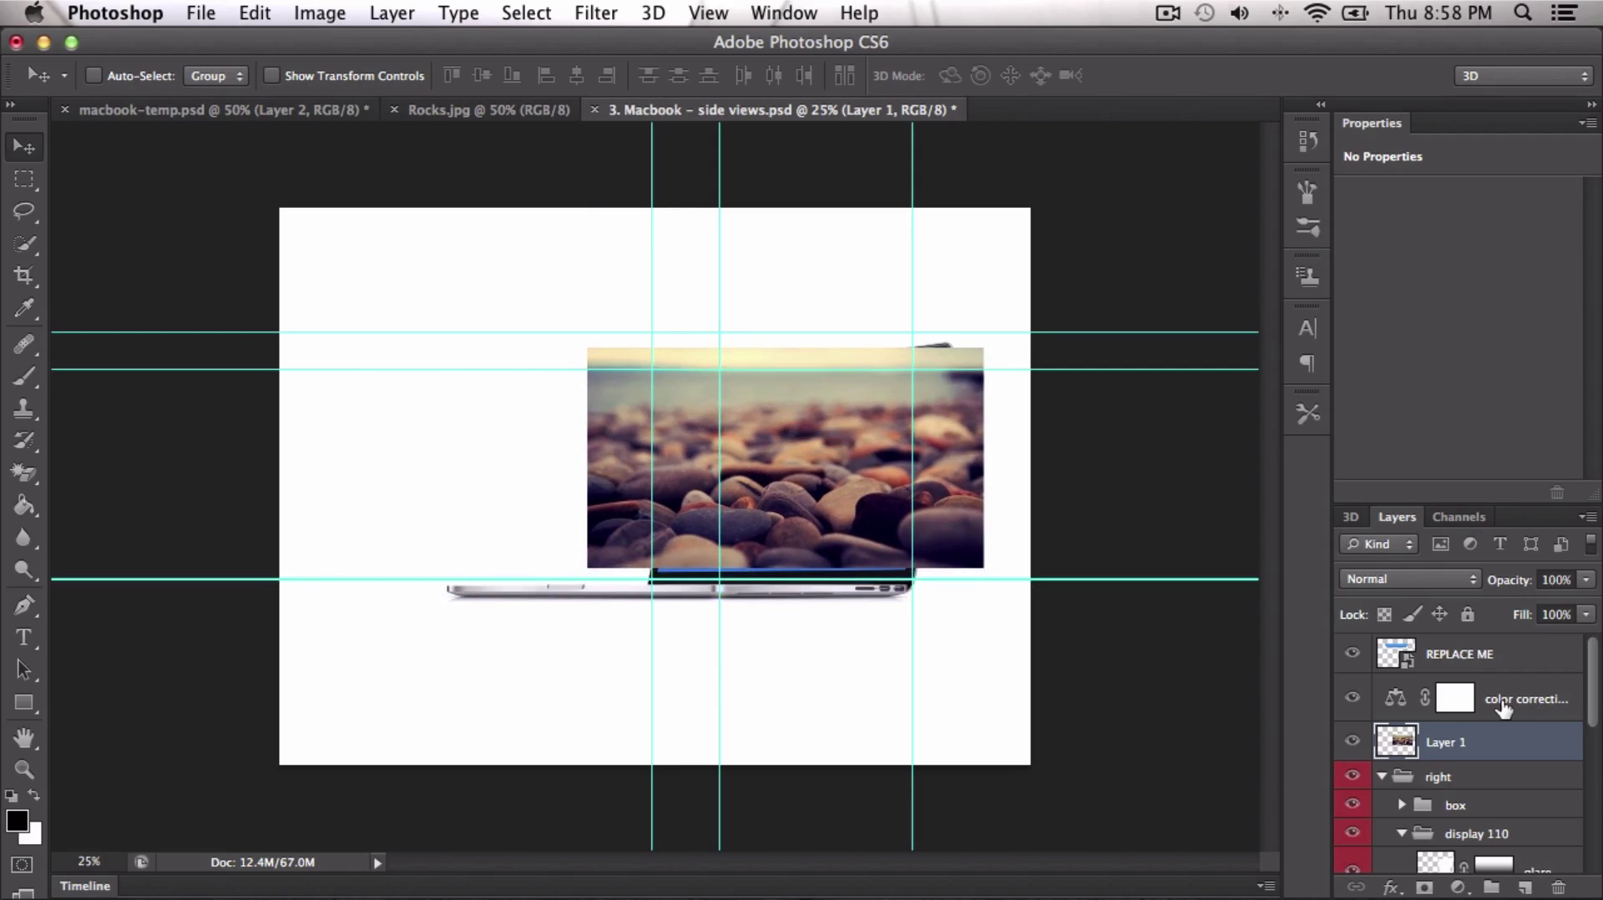
{"action": "left_click_drag", "start_coordinate": [954, 494], "coordinate": [953, 503]}
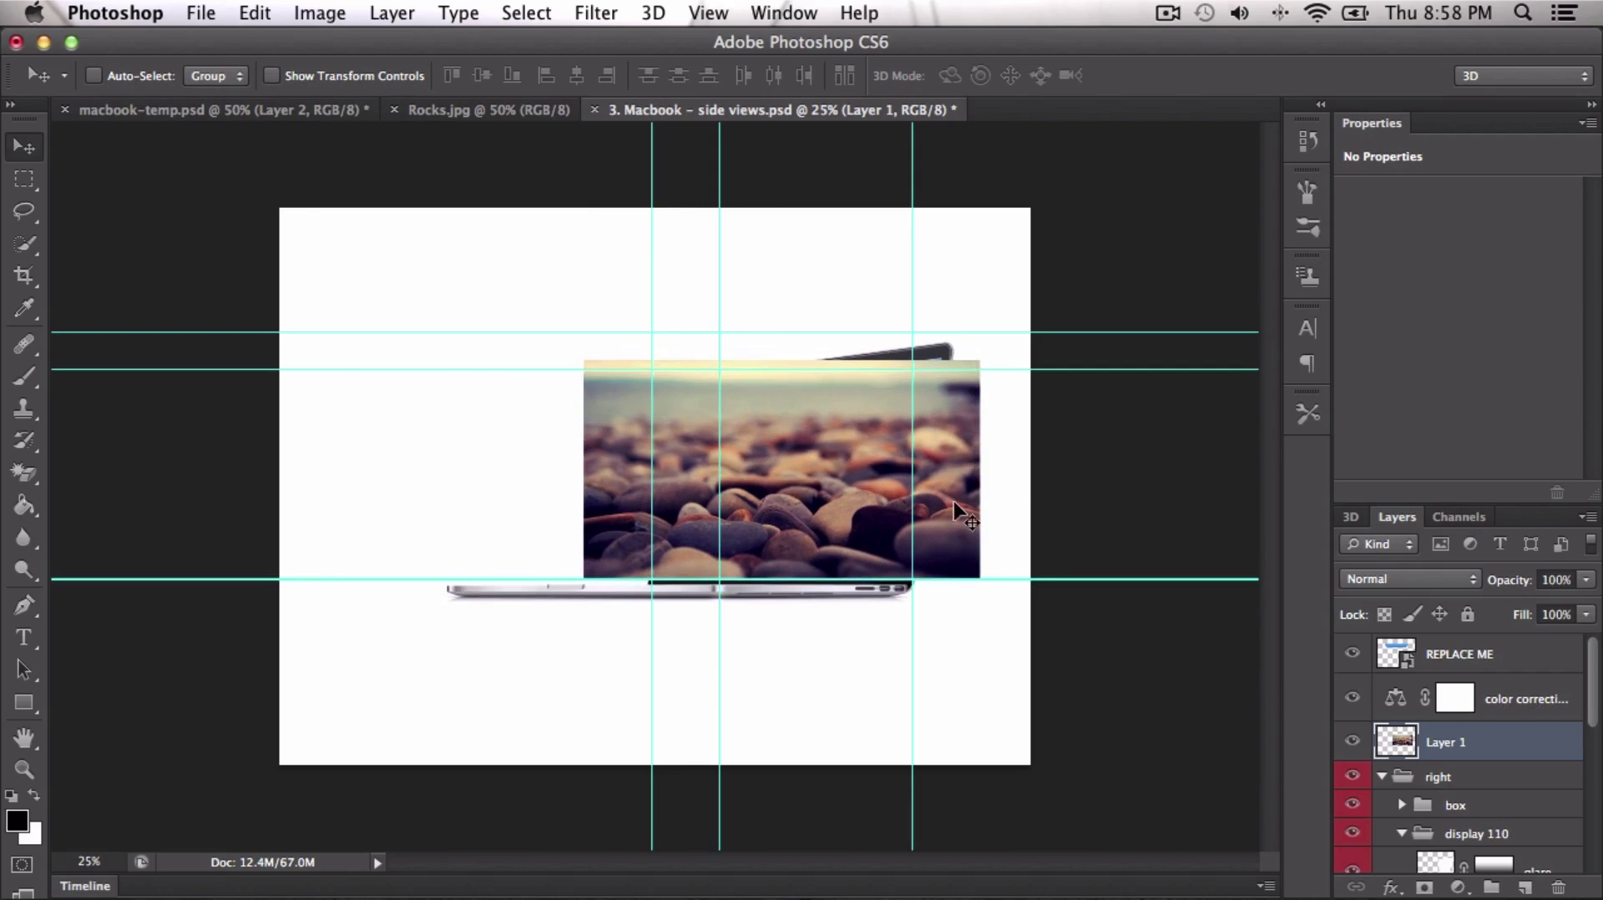
{"action": "key", "text": "ctrl+t"}
{"action": "left_click_drag", "start_coordinate": [977, 361], "coordinate": [990, 355]}
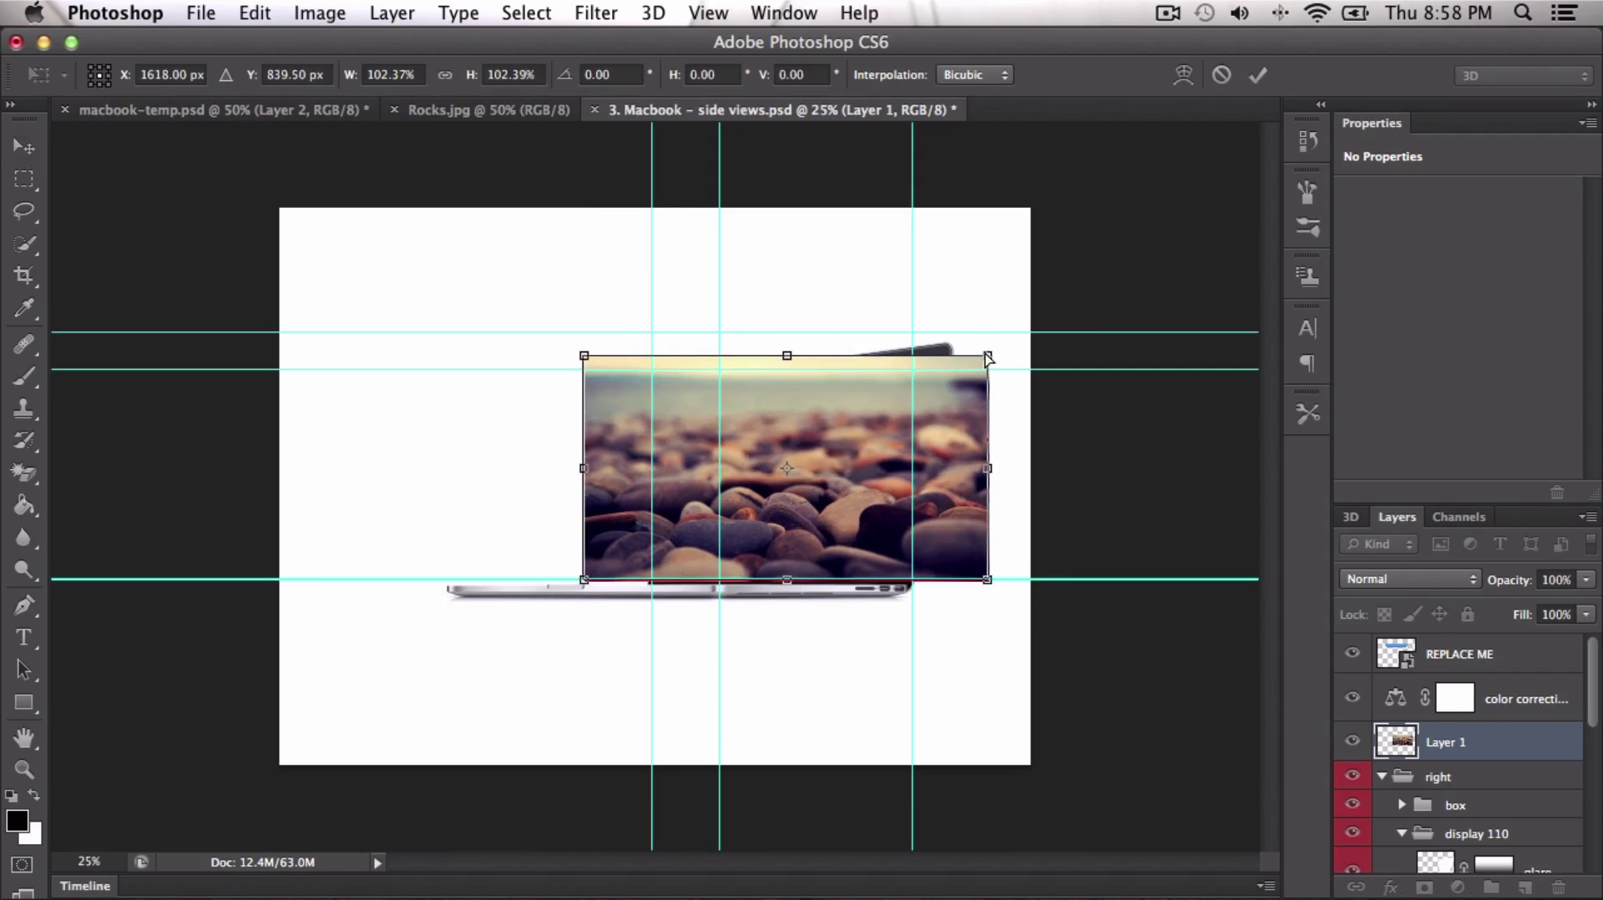
{"action": "key", "text": "Return"}
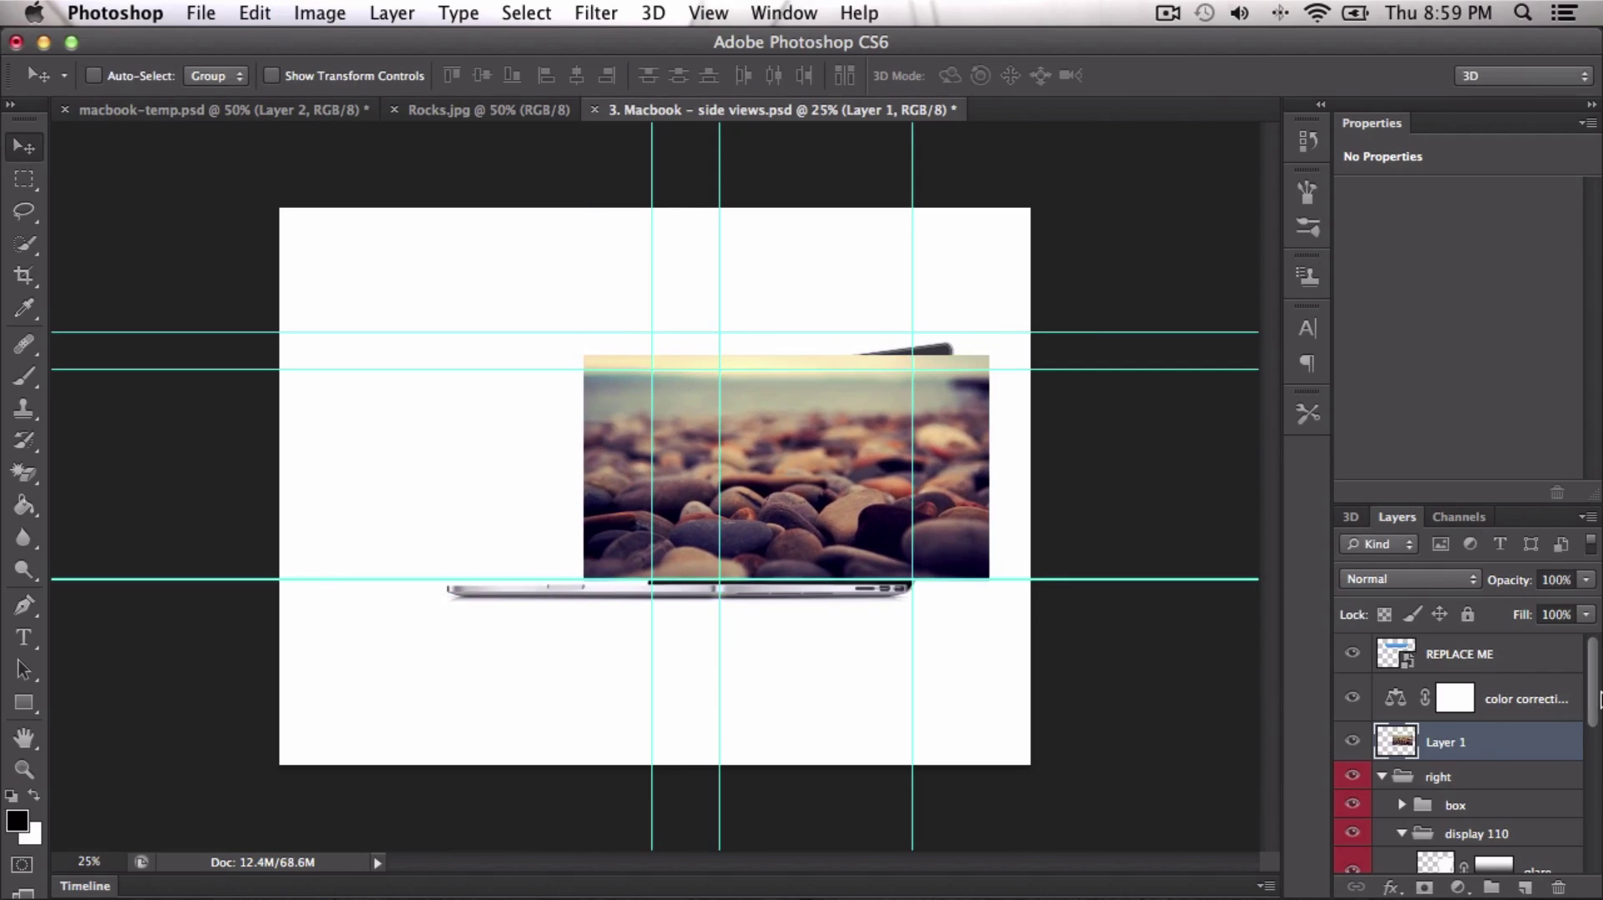
{"action": "scroll", "coordinate": [1596, 697], "scroll_direction": "down", "scroll_amount": 6}
- Load the screen bg shape as a selection and add a layer mask to Layer 1 from it
{"action": "left_click", "coordinate": [1500, 800]}
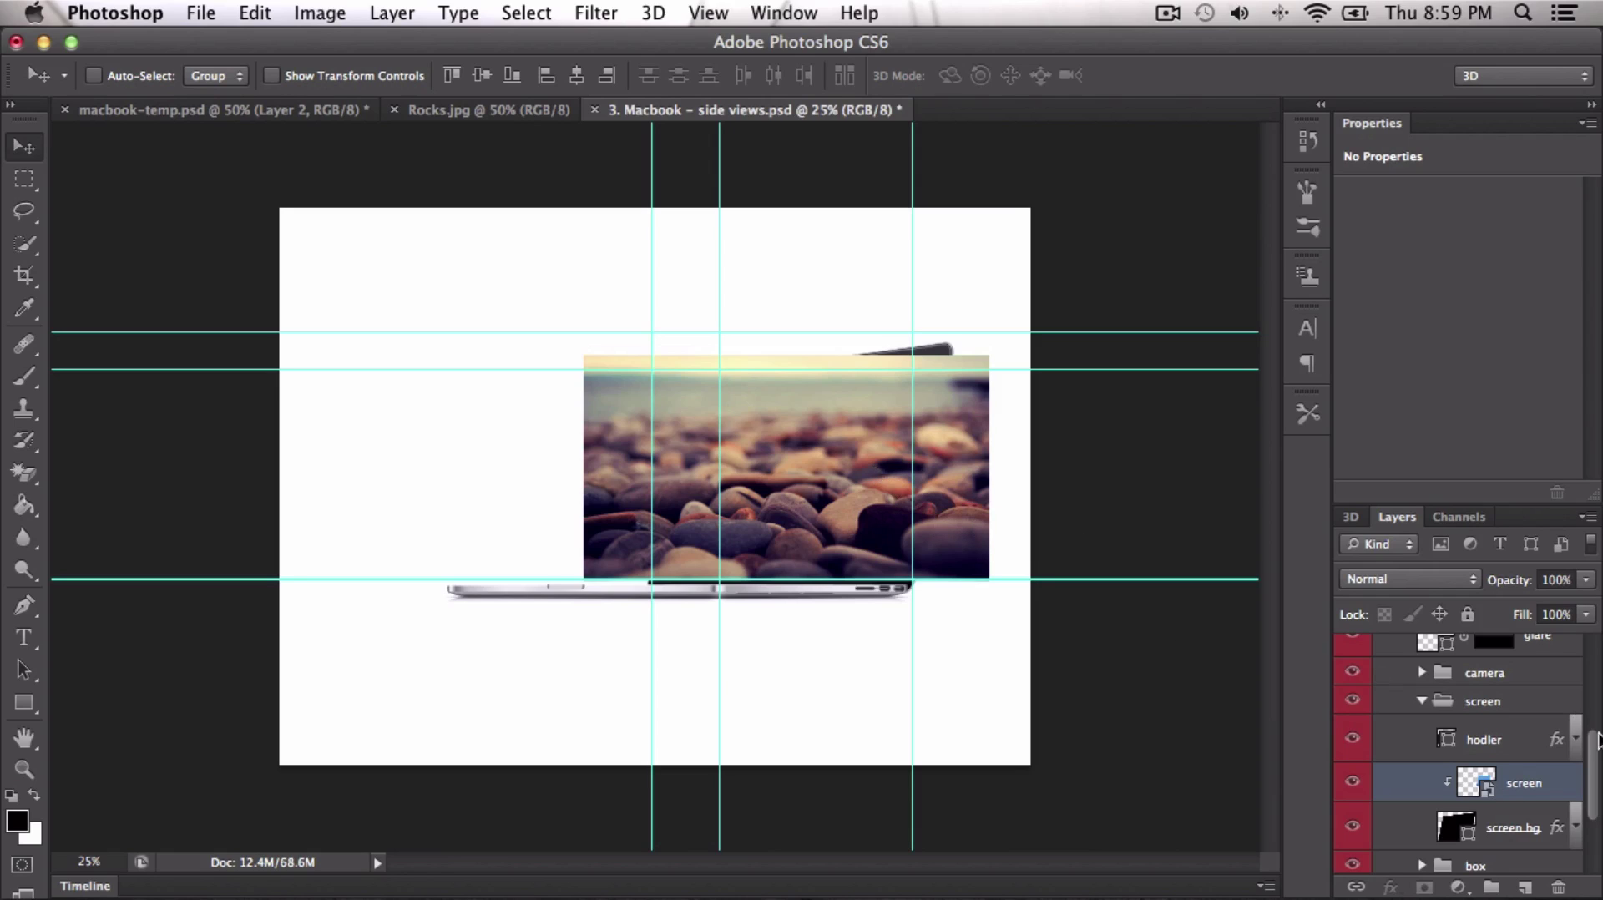
{"action": "scroll", "coordinate": [1570, 735], "scroll_direction": "up", "scroll_amount": 6}
{"action": "left_click", "coordinate": [1443, 743]}
{"action": "scroll", "coordinate": [1596, 708], "scroll_direction": "down", "scroll_amount": 6}
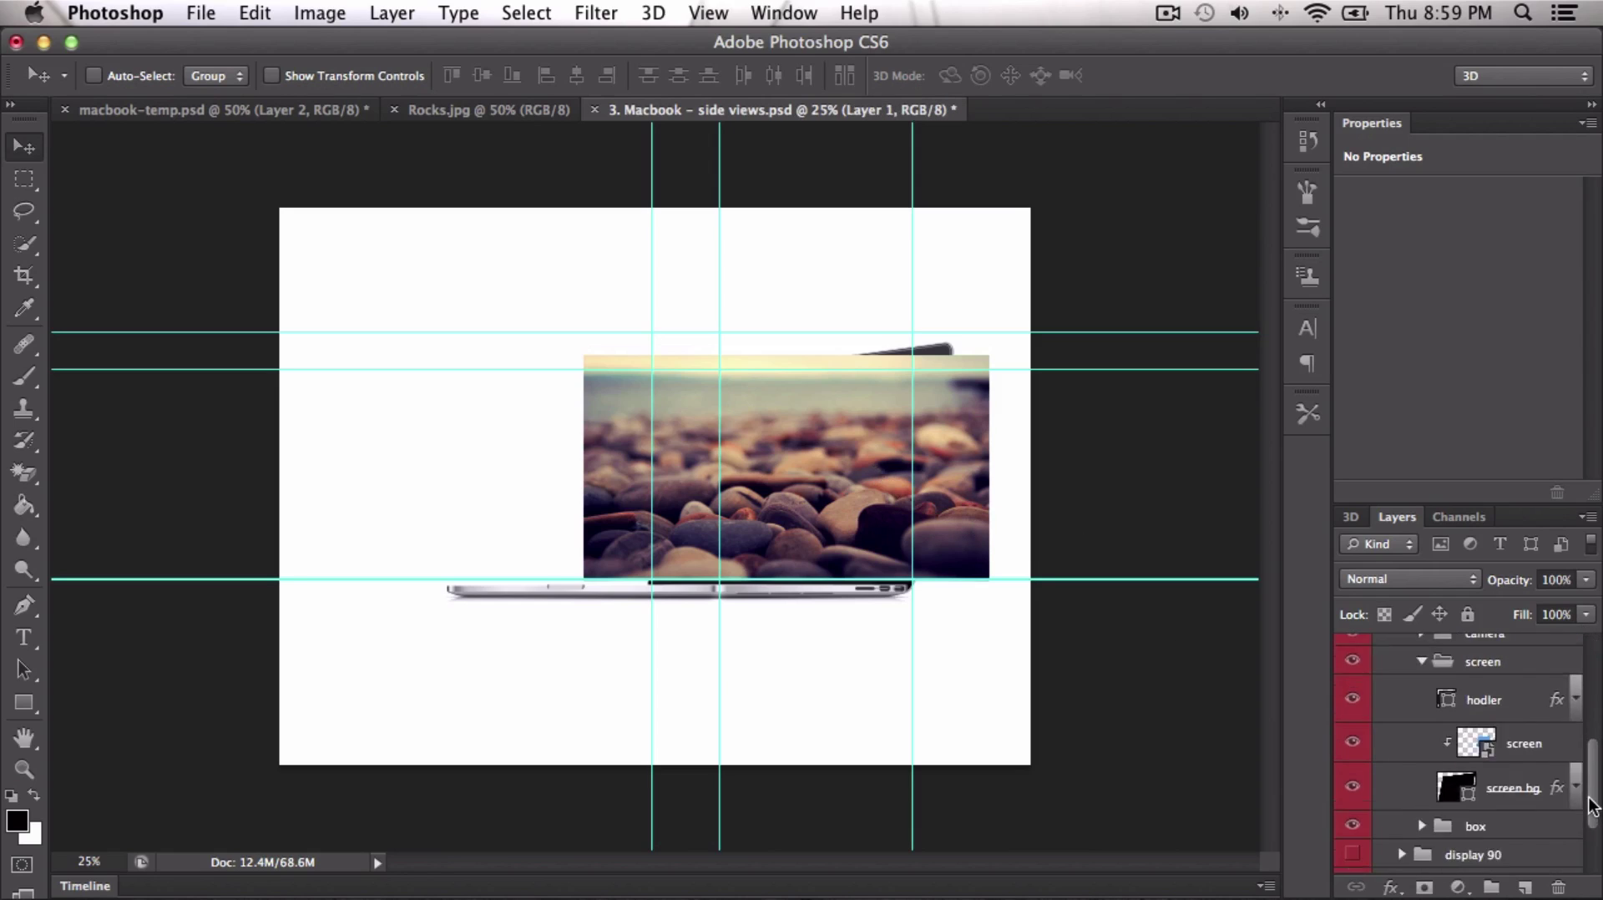
{"action": "left_click", "coordinate": [1455, 786], "text": "super"}
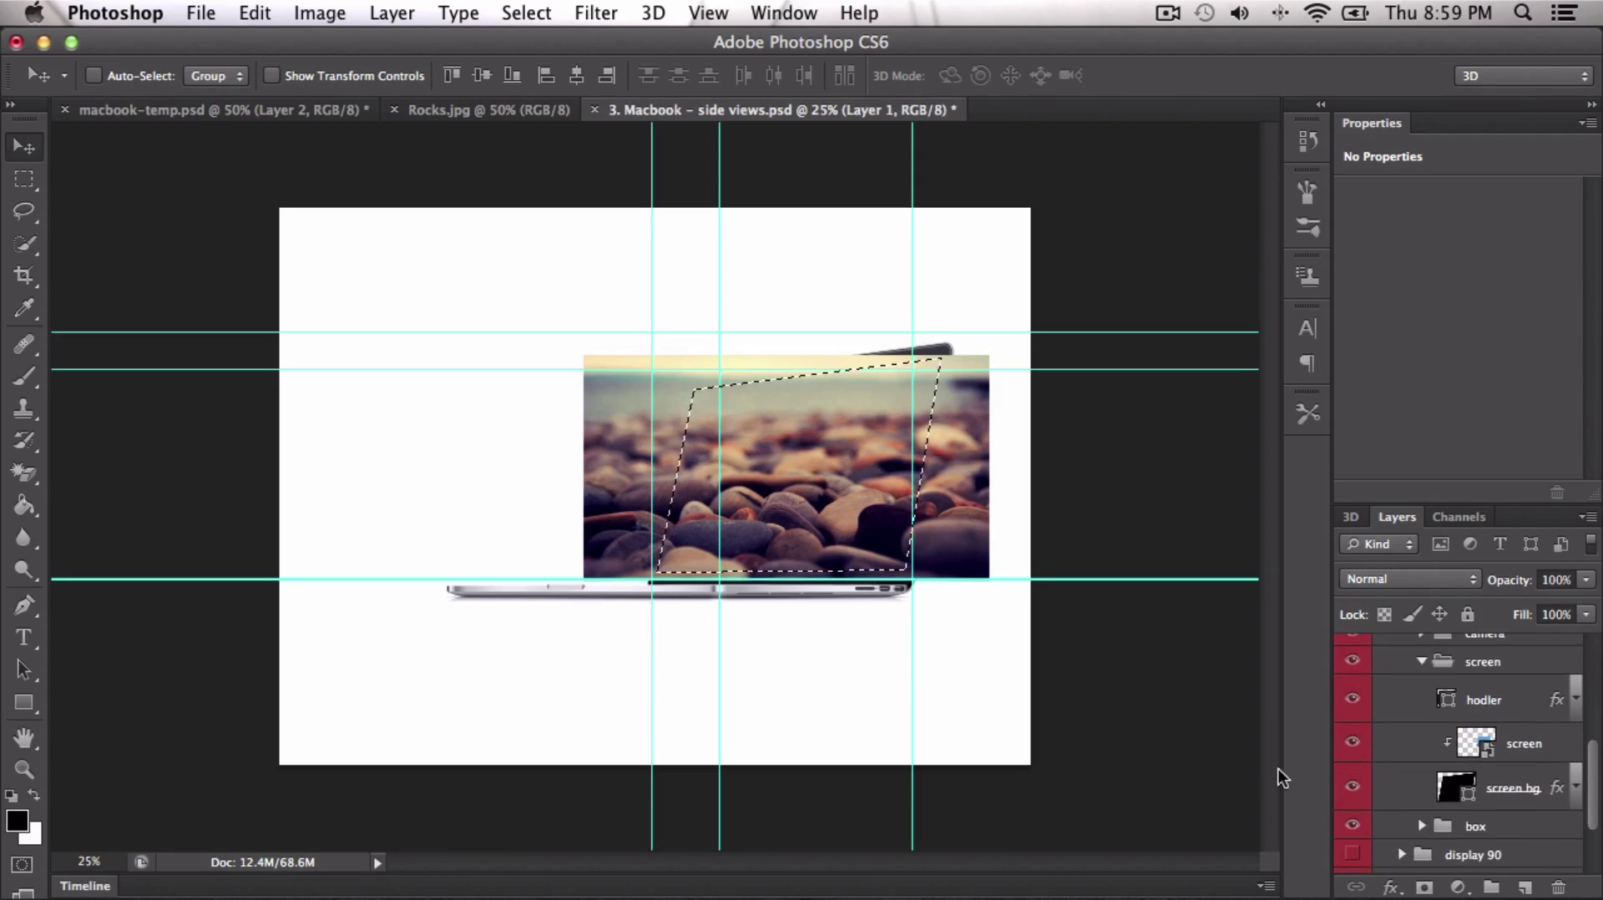
{"action": "left_click", "coordinate": [1424, 886]}
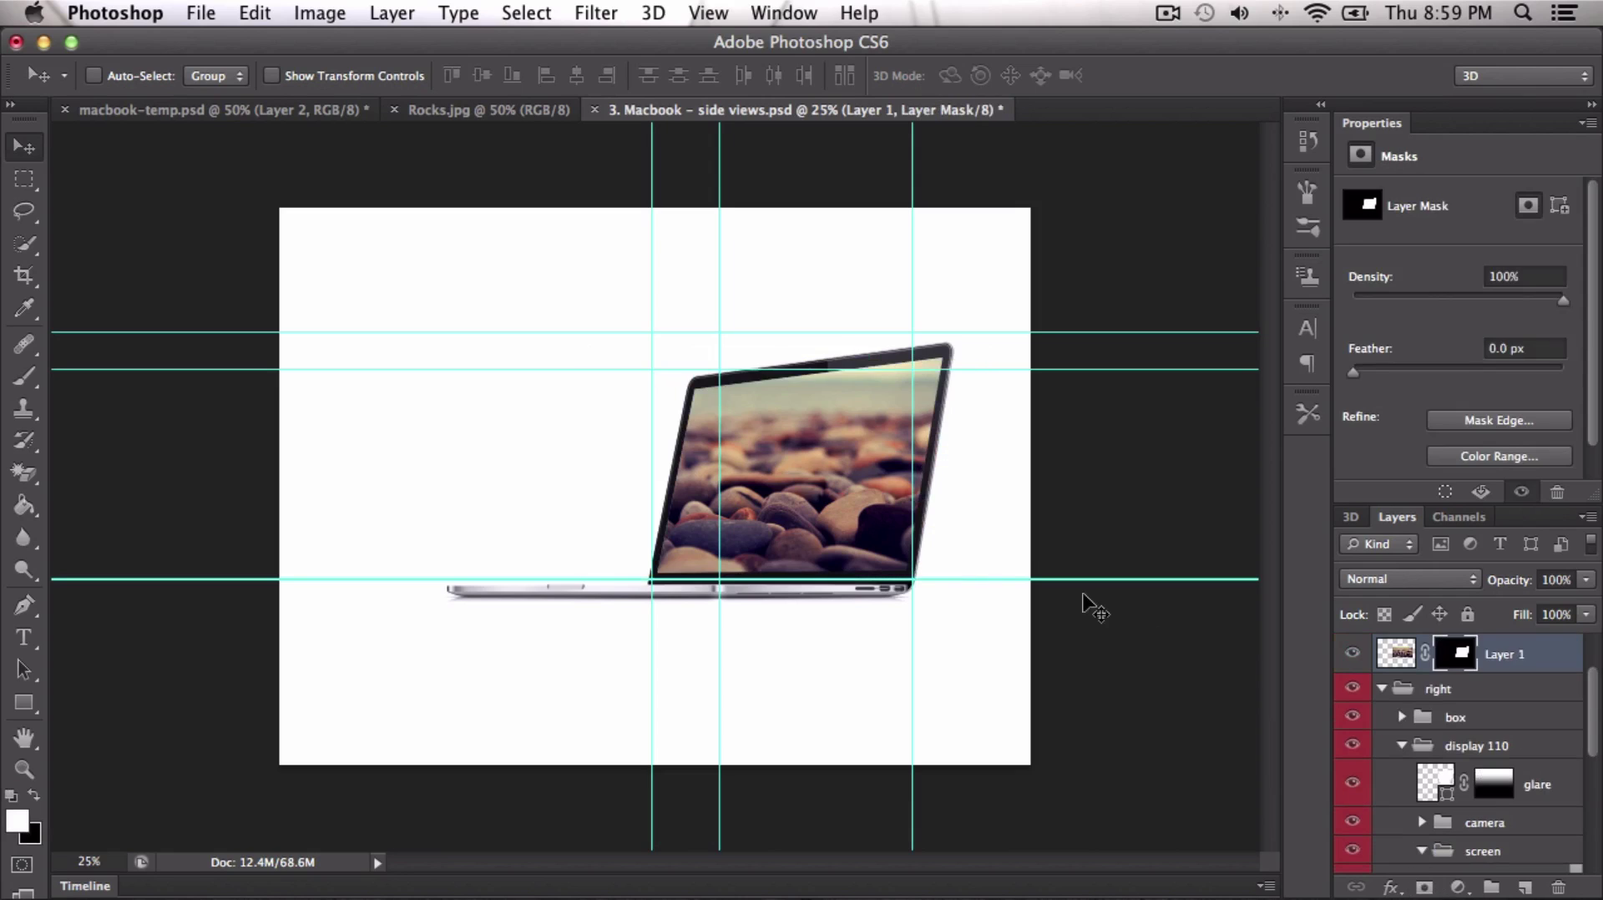
- Skew Layer 1's rocks photo by pulling its bottom edge and bottom-left corner to fit the tilted screen
{"action": "key", "text": "super+equal"}
{"action": "key", "text": "super+equal"}
{"action": "key", "text": "super+minus"}
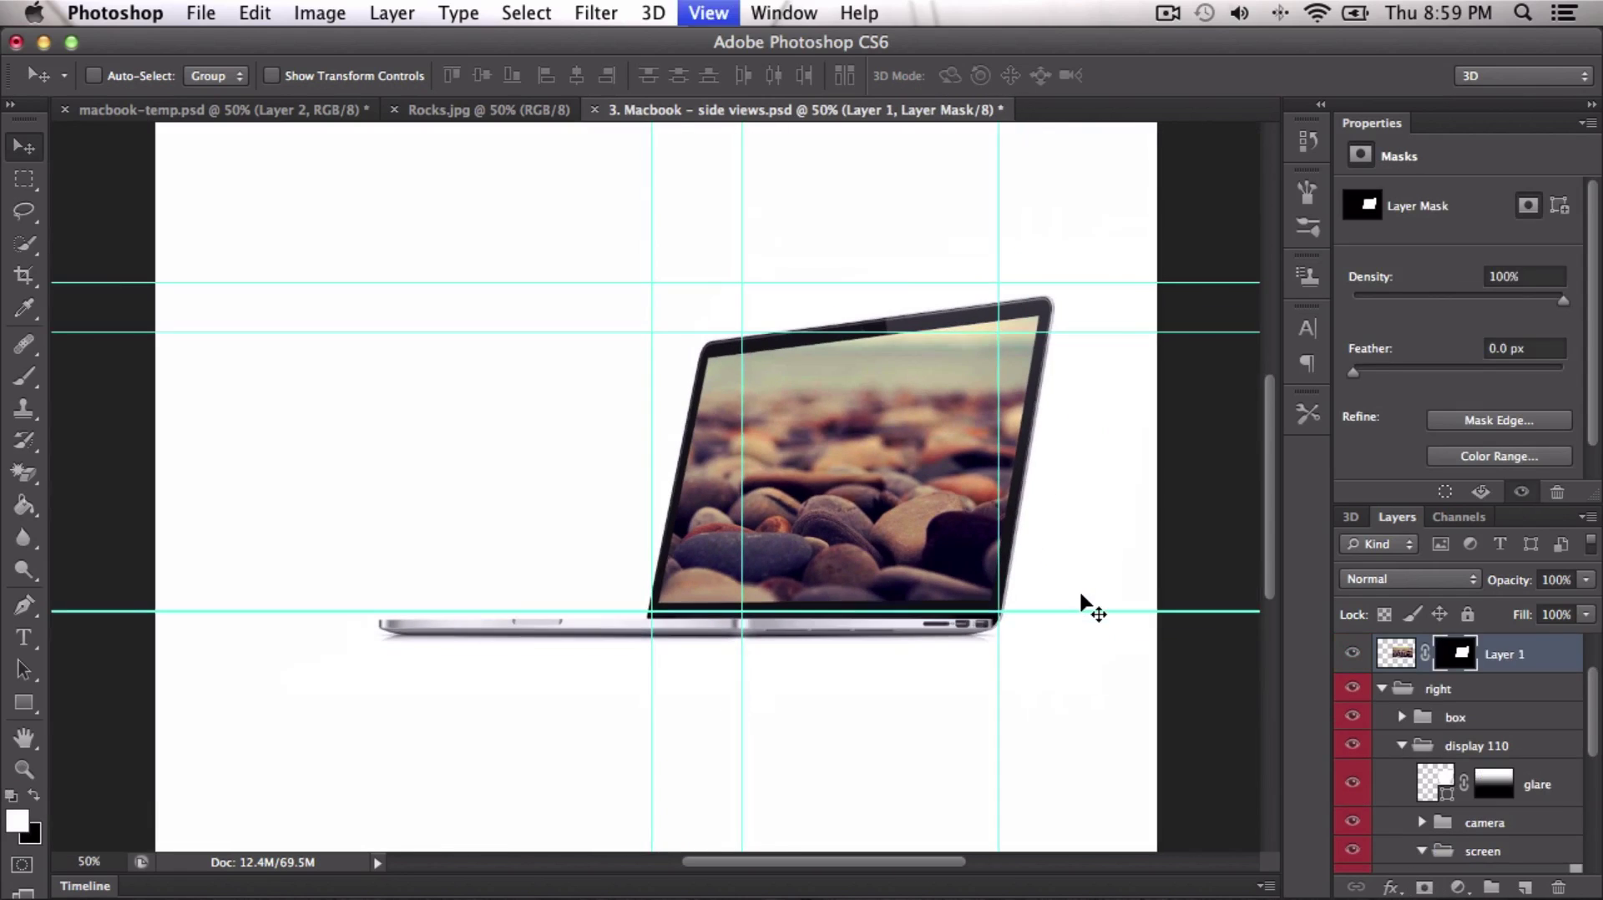
{"action": "key", "text": "super+equal"}
{"action": "key", "text": "super+equal"}
{"action": "key", "text": "super+minus"}
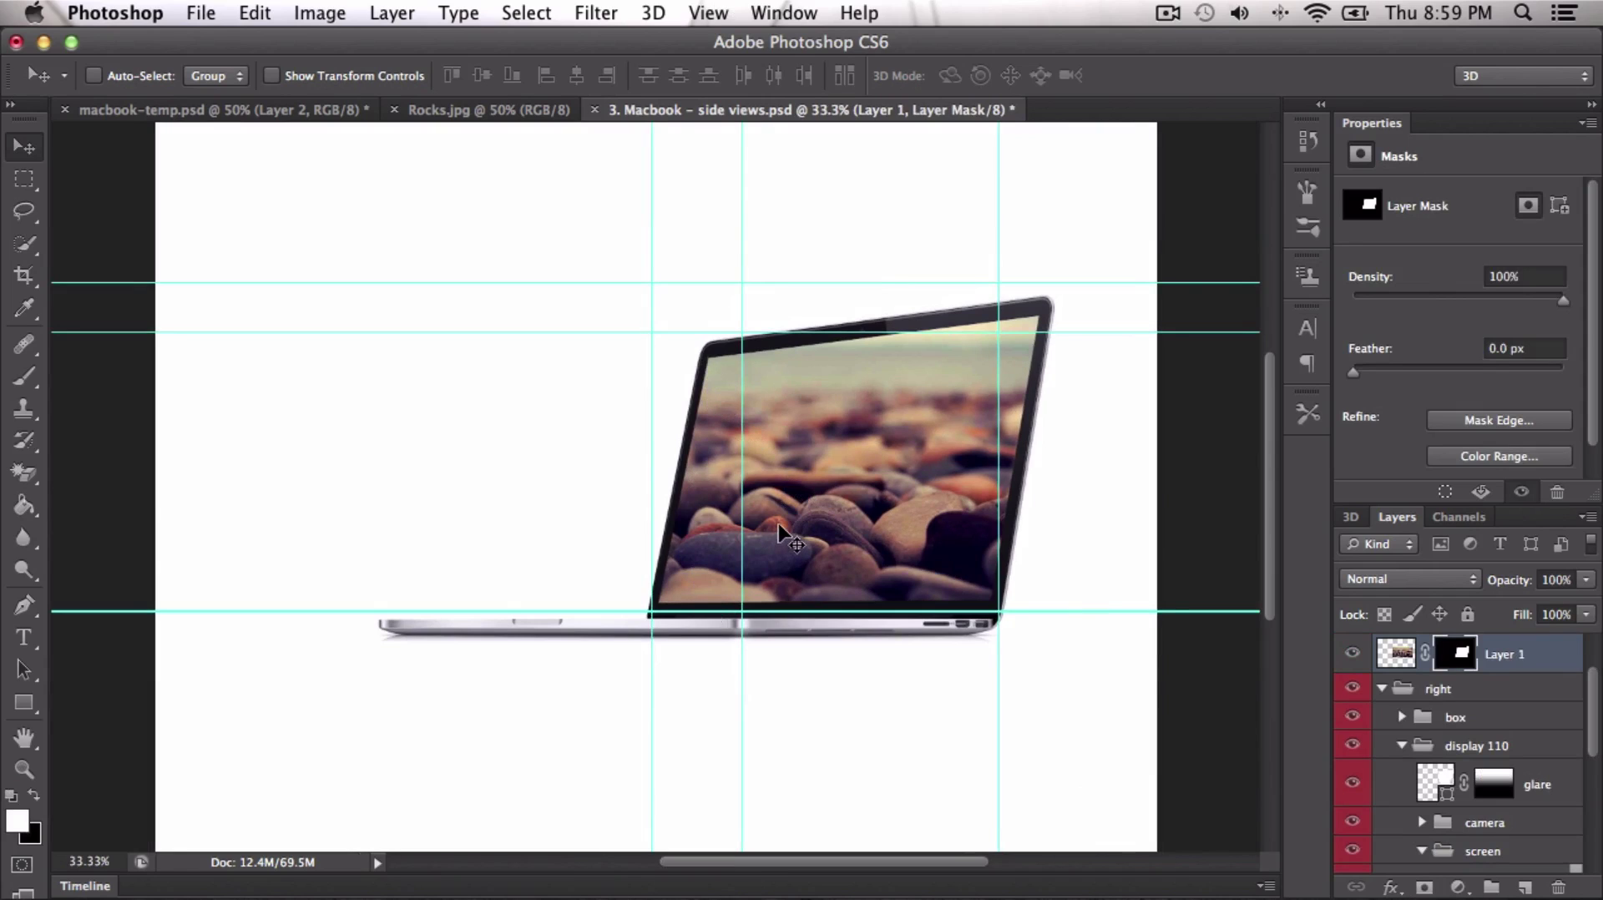
{"action": "key", "text": "super+t"}
{"action": "right_click", "coordinate": [871, 504]}
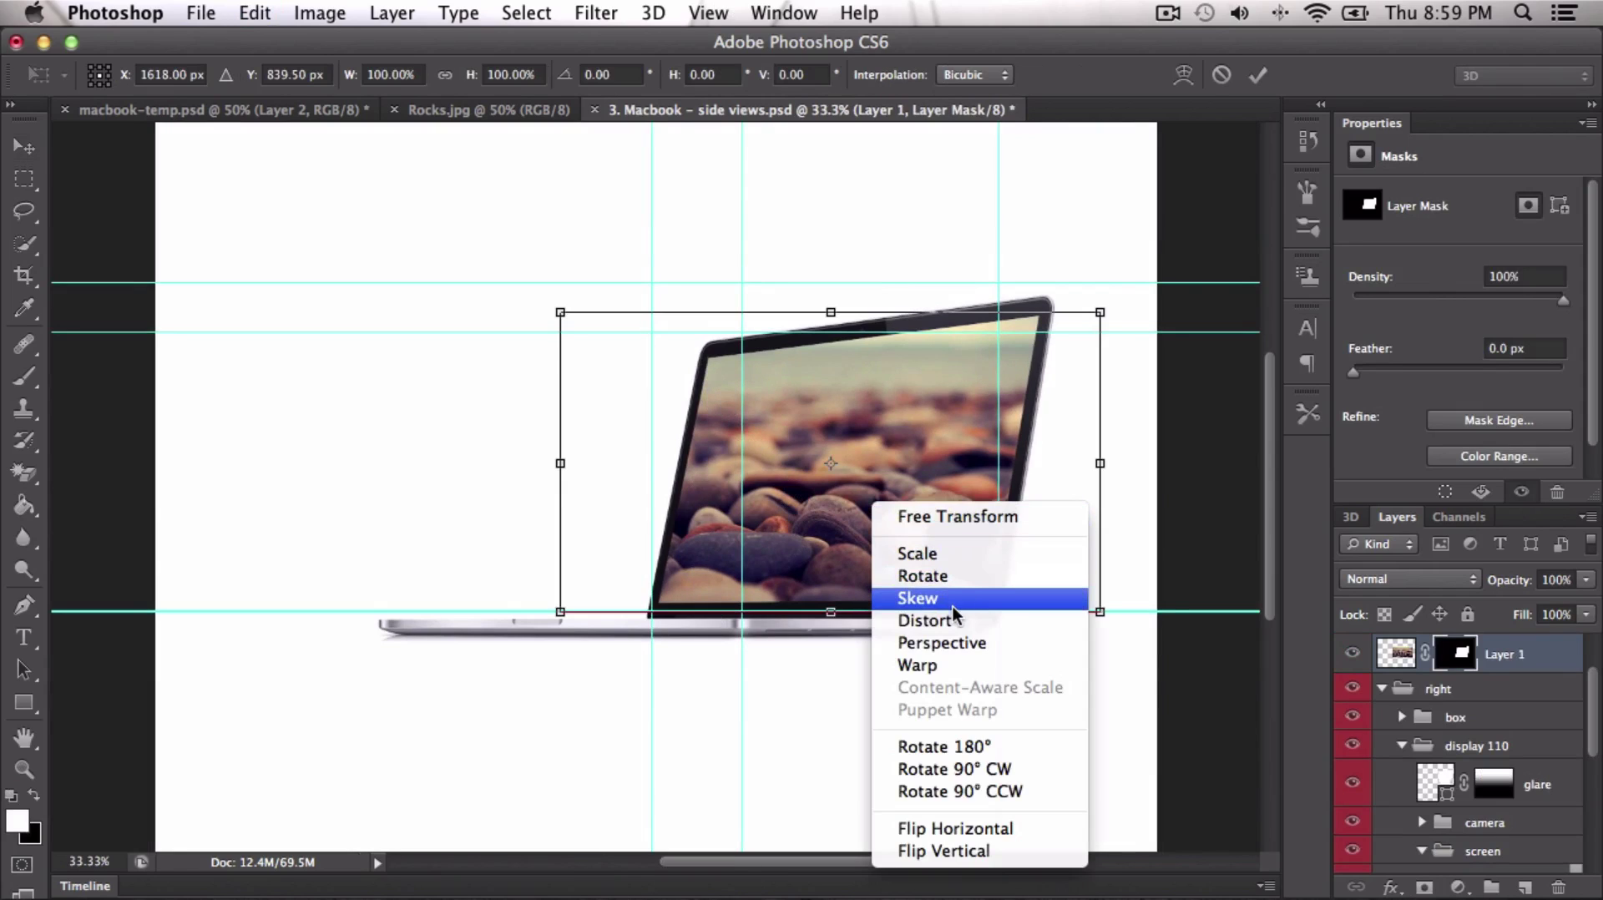
{"action": "left_click", "coordinate": [917, 597]}
{"action": "left_click_drag", "start_coordinate": [831, 612], "coordinate": [830, 582]}
{"action": "mouse_move", "coordinate": [564, 616]}
{"action": "left_mouse_down"}
{"action": "mouse_move", "coordinate": [530, 615]}
{"action": "mouse_move", "coordinate": [592, 615]}
{"action": "mouse_move", "coordinate": [552, 614]}
{"action": "left_mouse_up"}
{"action": "left_click", "coordinate": [1257, 74]}
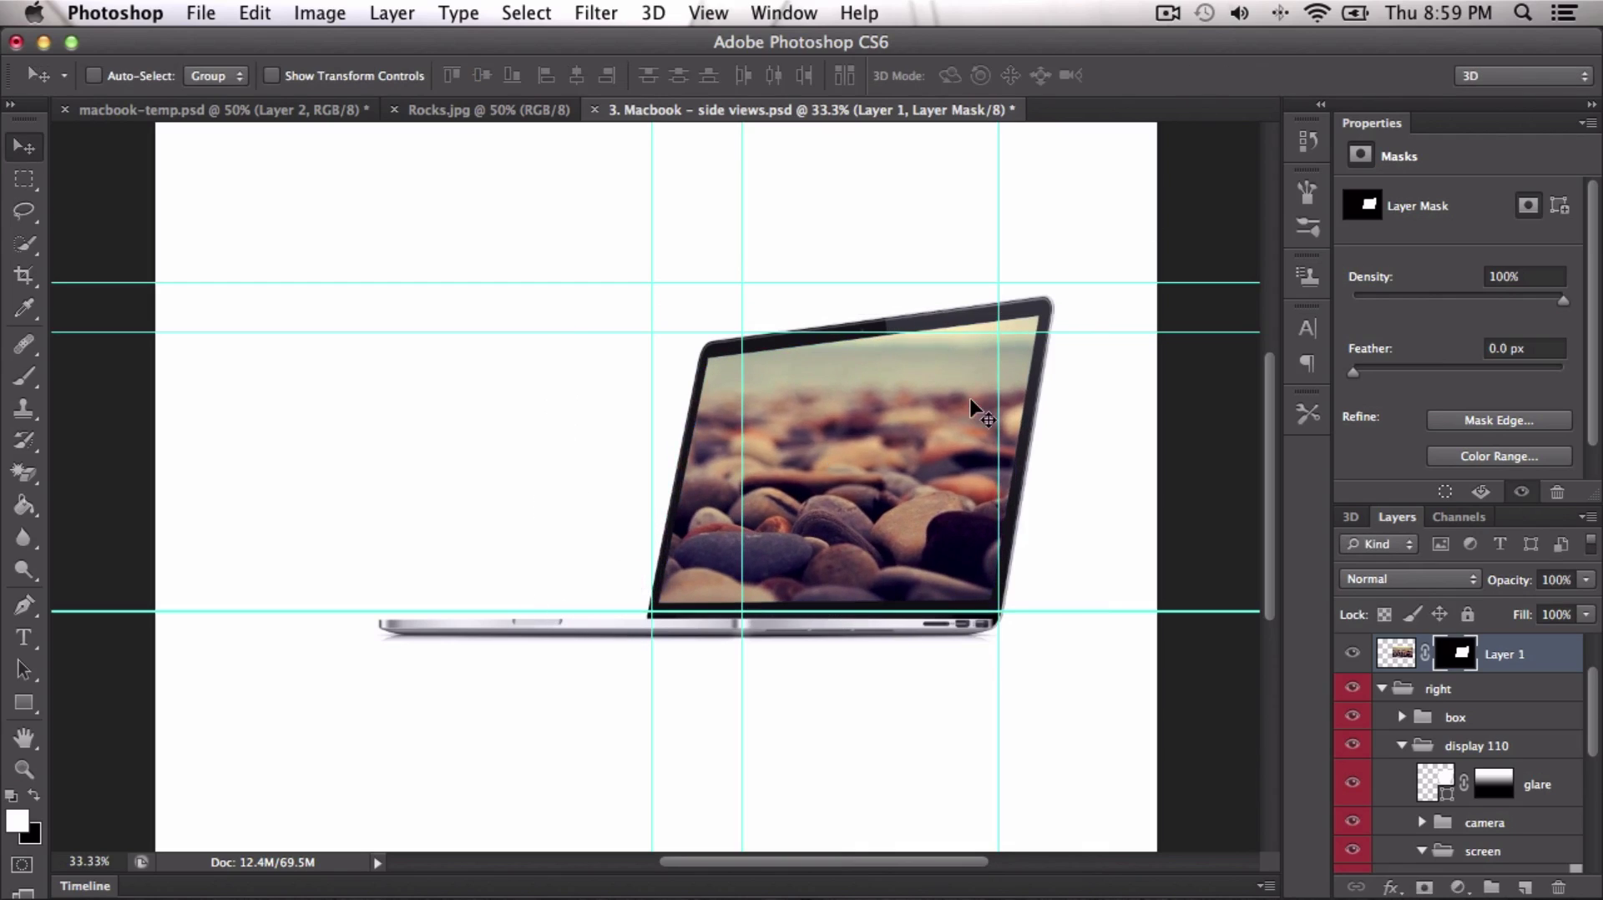